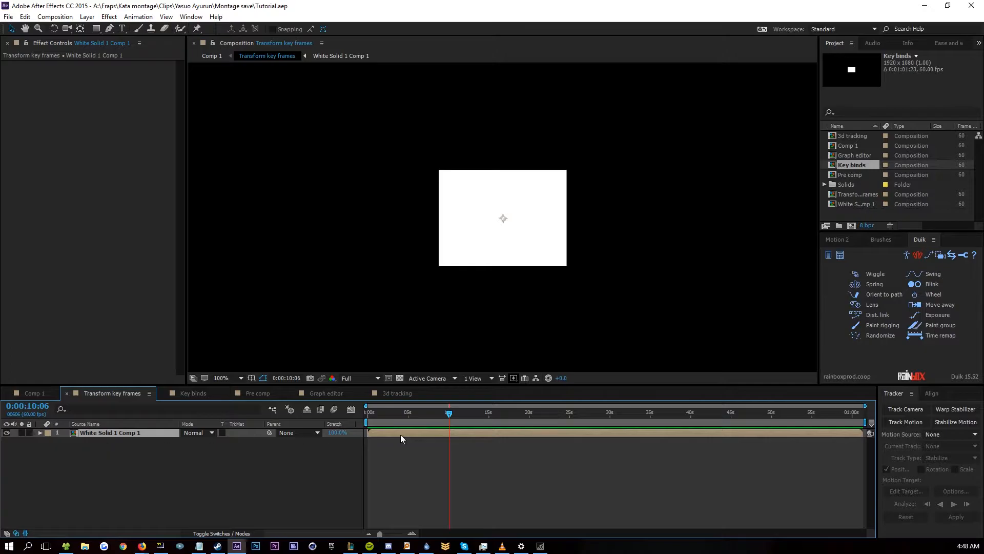
# Step: Reveal the Transform properties of the White Solid 1 Comp 1 layer and set the current time to 0:00:07:29
pyautogui.click(40, 433)
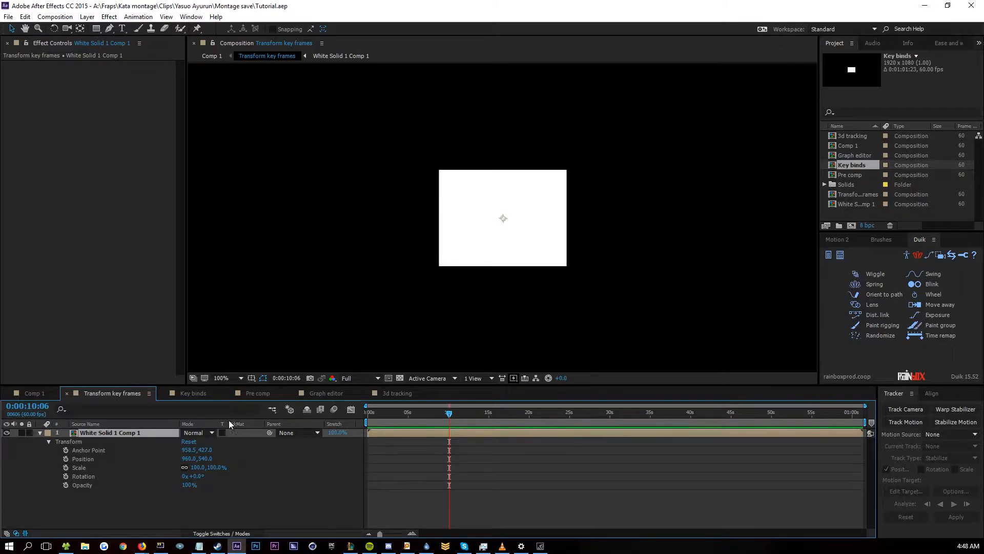
pyautogui.click(429, 413)
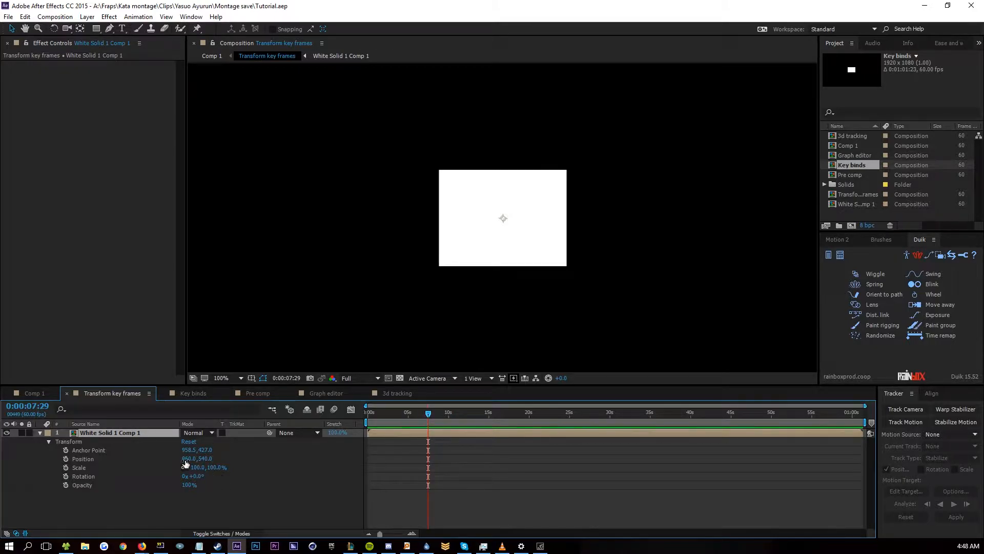
# Step: Try out different Position, Scale and Opacity values on the white solid layer, undoing the trial changes
pyautogui.moveTo(185, 459); pyautogui.dragTo(222, 465)
pyautogui.hotkey('ctrl', 'z')
pyautogui.moveTo(193, 468); pyautogui.dragTo(66, 486)
pyautogui.hotkey('ctrl', 'z')
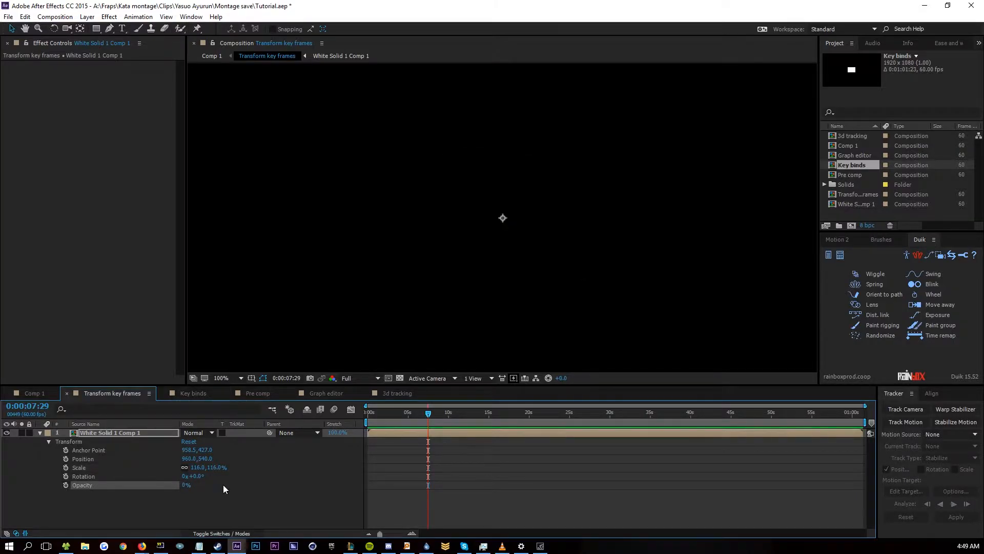
pyautogui.hotkey('ctrl', 'z')
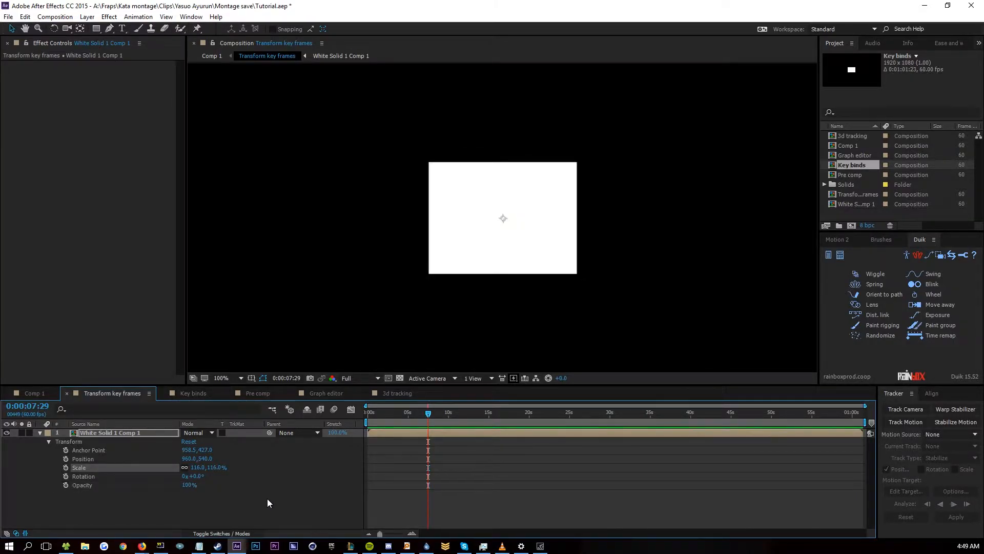
pyautogui.click(267, 498)
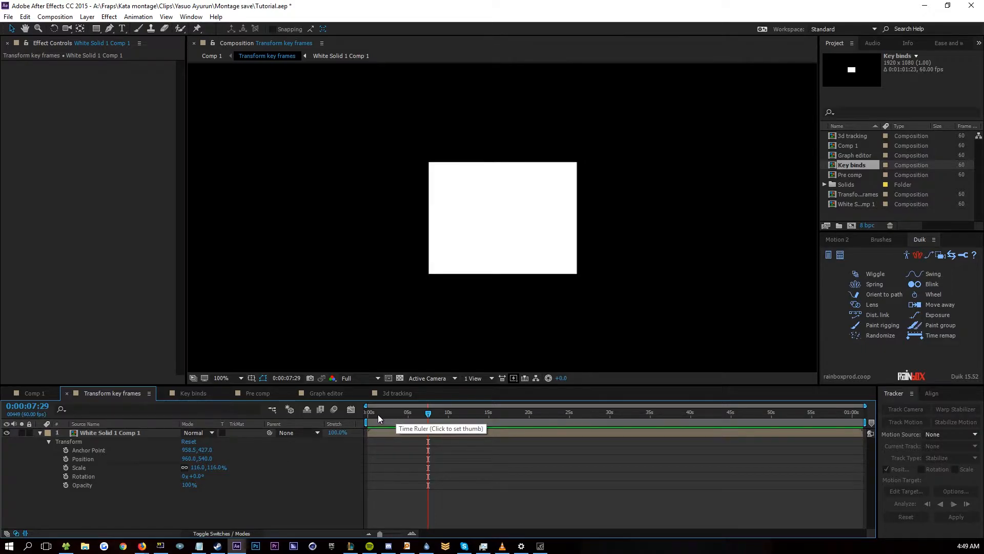
# Step: At 0:00:00:00, set the layer's horizontal Position to about 798 and create the first Position keyframe
pyautogui.press('Home')
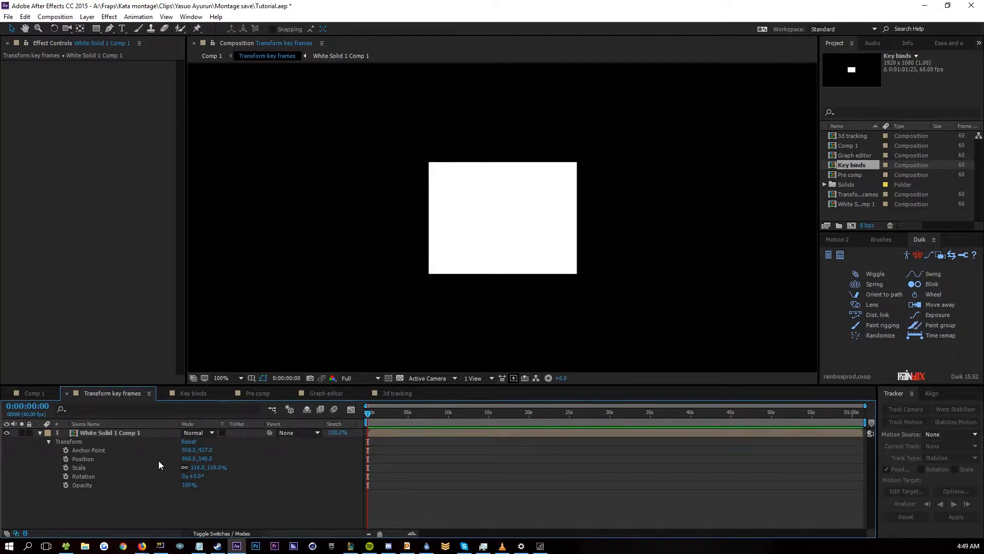
pyautogui.moveTo(185, 458); pyautogui.dragTo(69, 478)
pyautogui.click(66, 459)
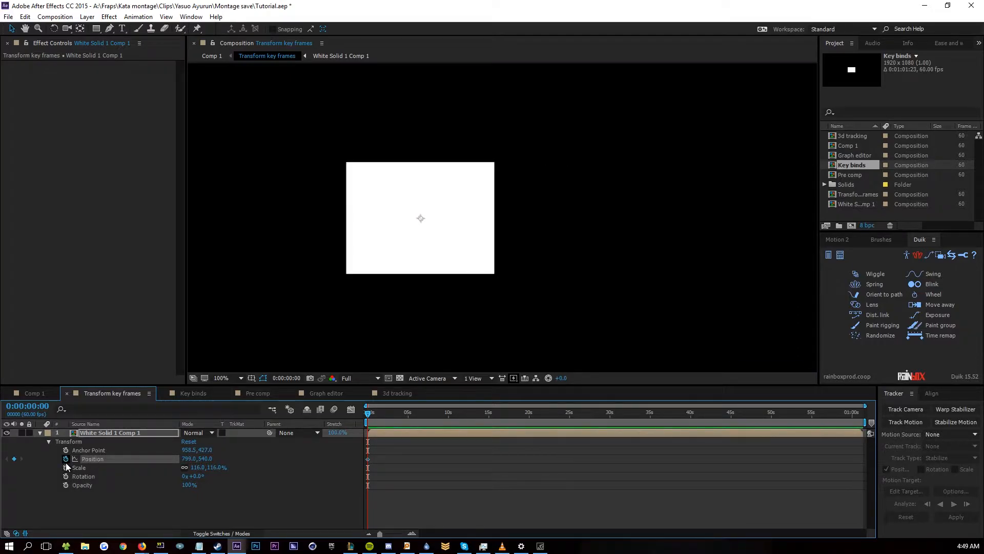
# Step: Add a second Position keyframe at about 3 seconds with a horizontal value of 1150 and preview the movement
pyautogui.click(376, 413)
pyautogui.moveTo(380, 413); pyautogui.dragTo(395, 420)
pyautogui.moveTo(191, 459); pyautogui.dragTo(372, 458)
pyautogui.click(400, 414)
pyautogui.press('space')
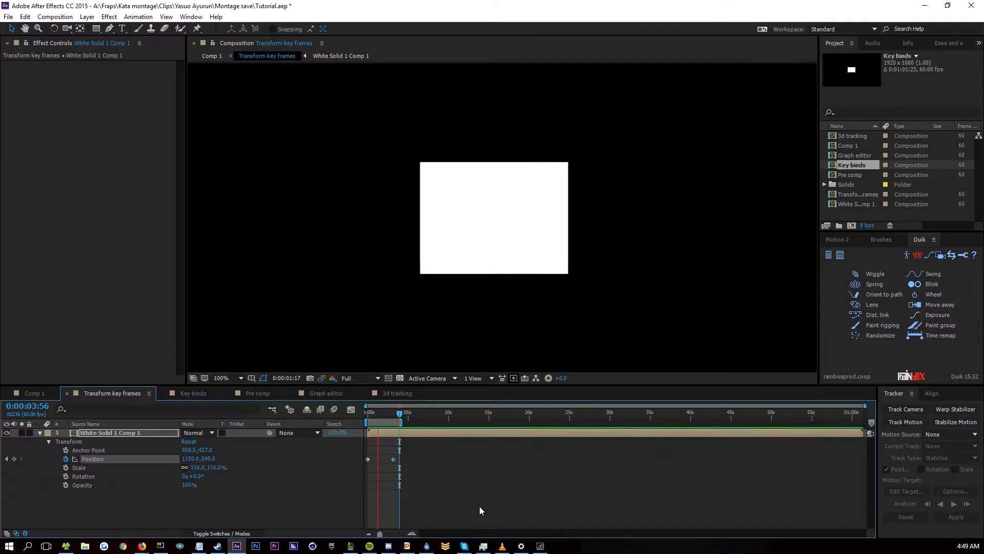
pyautogui.press('space')
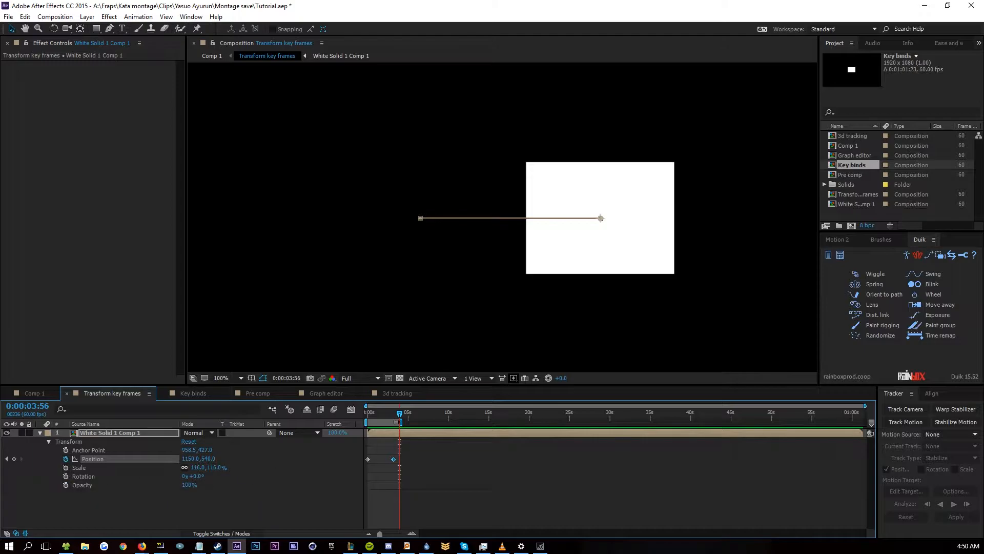
# Step: Move the second Position keyframe to about 1.4 seconds and add a third at 0:00:02:48 with a horizontal value of about 1298
pyautogui.moveTo(399, 413)
pyautogui.mouseDown()
pyautogui.moveTo(376, 415)
pyautogui.moveTo(385, 416)
pyautogui.mouseUp()
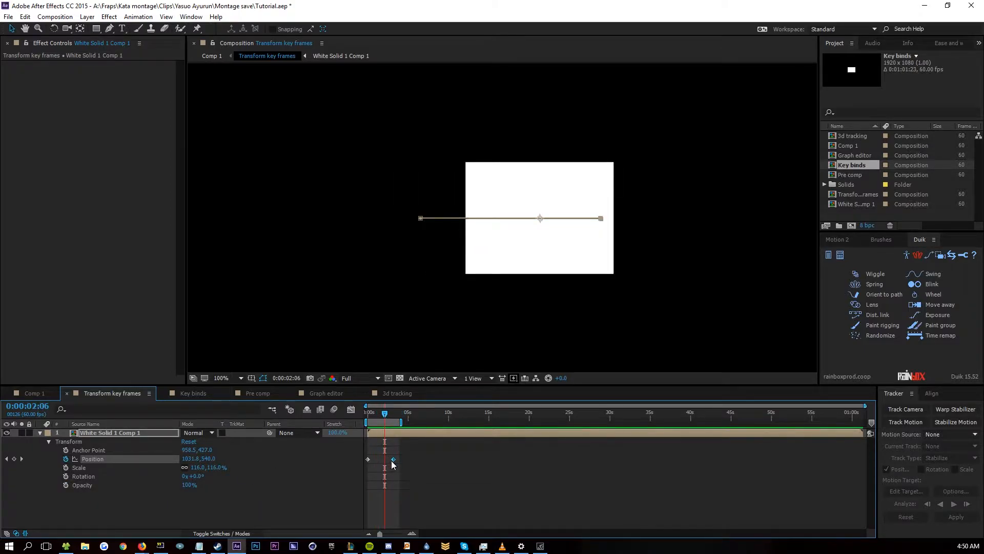
pyautogui.moveTo(393, 459); pyautogui.dragTo(380, 460)
pyautogui.moveTo(384, 413); pyautogui.dragTo(390, 416)
pyautogui.moveTo(193, 458); pyautogui.dragTo(215, 458)
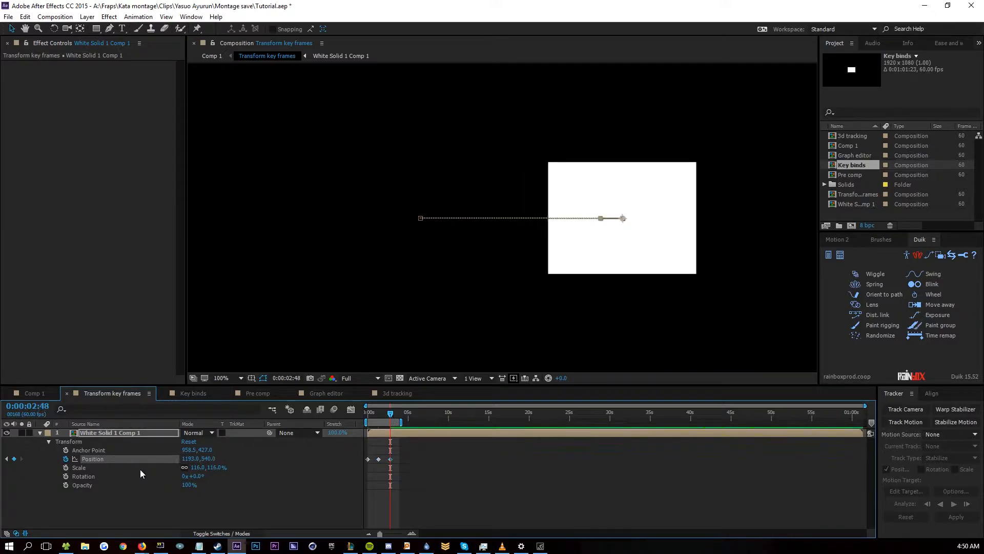
pyautogui.hotkey('ctrl', 'z')
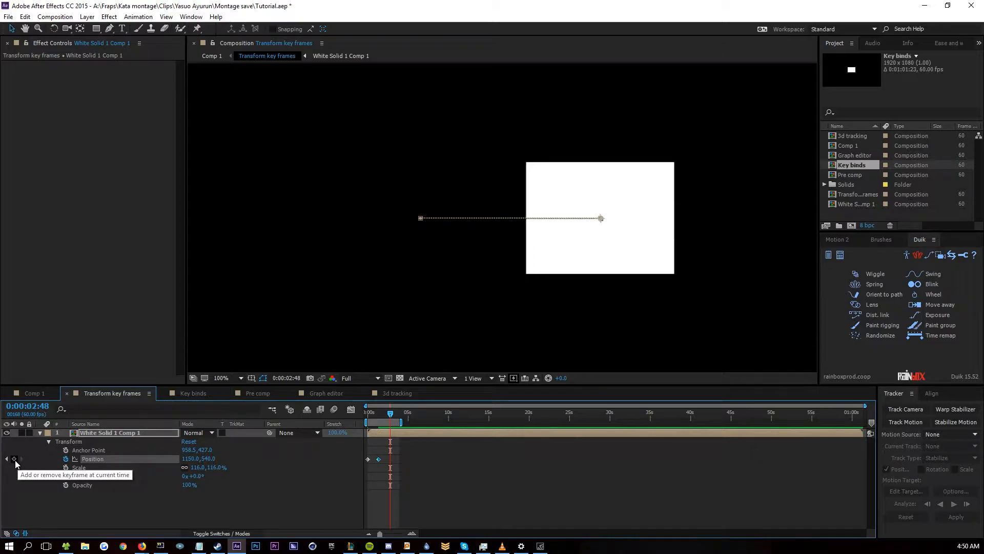
pyautogui.click(13, 459)
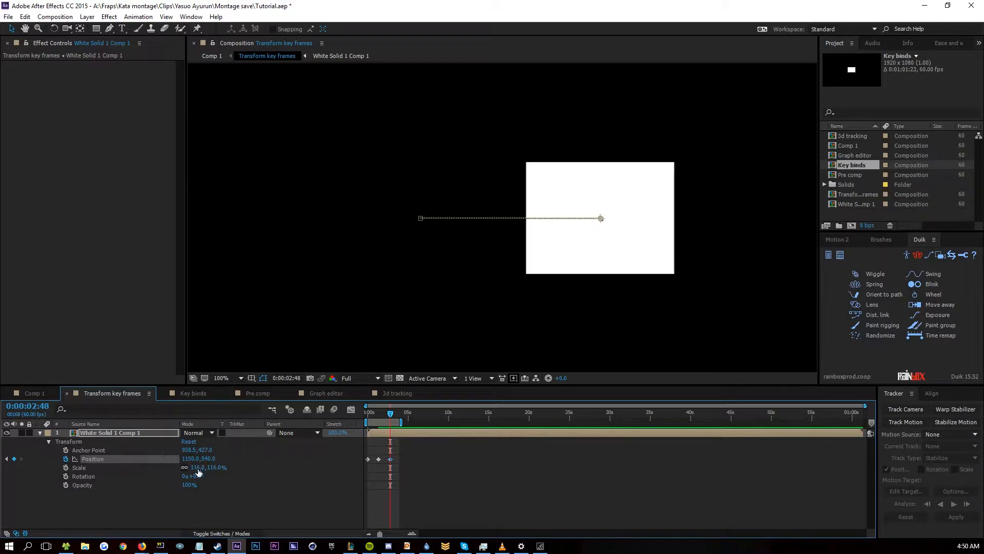
pyautogui.moveTo(196, 459); pyautogui.dragTo(271, 458)
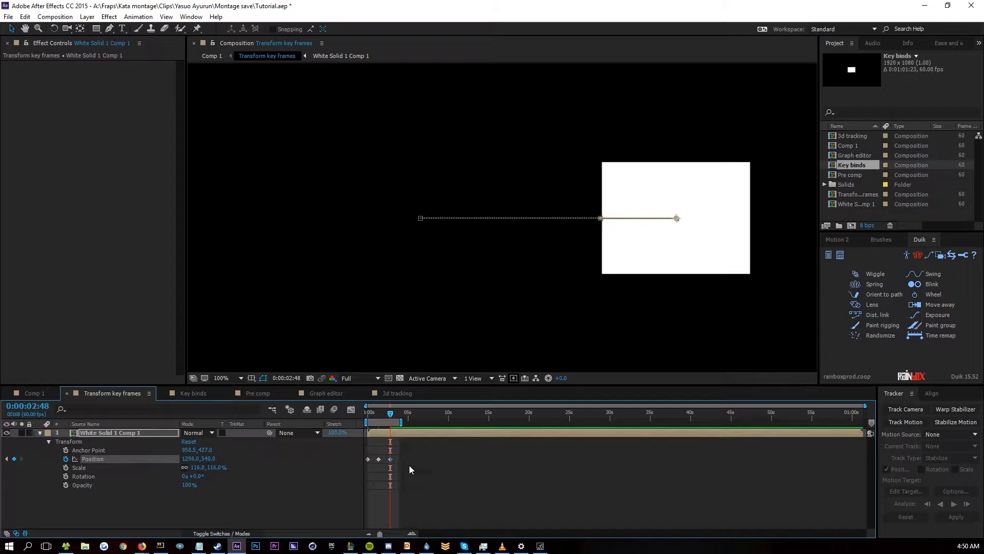
# Step: Undo all the Position keyframes and the earlier Position and Scale changes
pyautogui.hotkey('ctrl', 'z')
pyautogui.hotkey('ctrl', 'z')
pyautogui.hotkey('ctrl', 'z')
pyautogui.hotkey('ctrl', 'z')
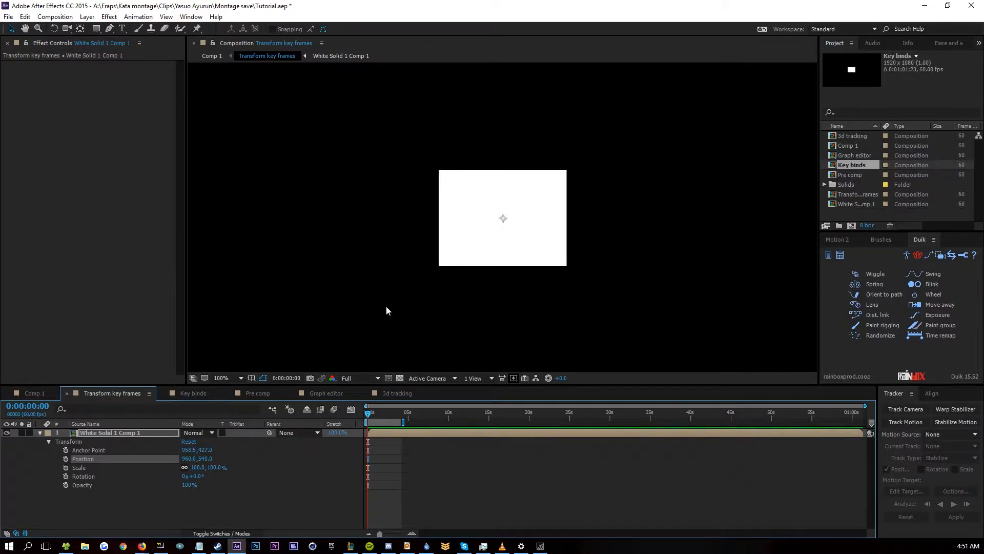
# Step: Animate the layer's Scale from 100% at 0:00:00:00 to 204% at 0:00:02:55 and preview the growth
pyautogui.click(65, 468)
pyautogui.moveTo(369, 413); pyautogui.dragTo(392, 412)
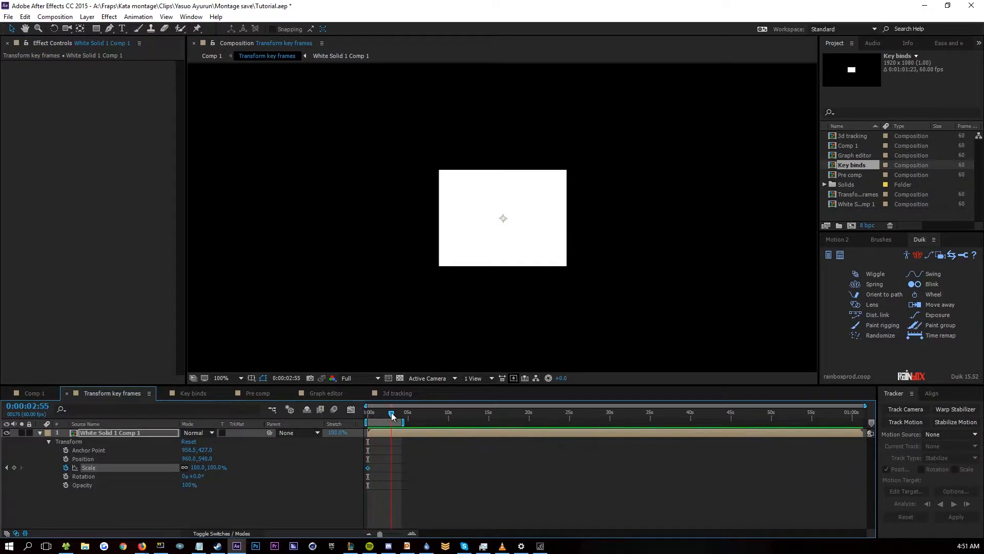
pyautogui.moveTo(200, 468); pyautogui.dragTo(253, 467)
pyautogui.click(294, 477)
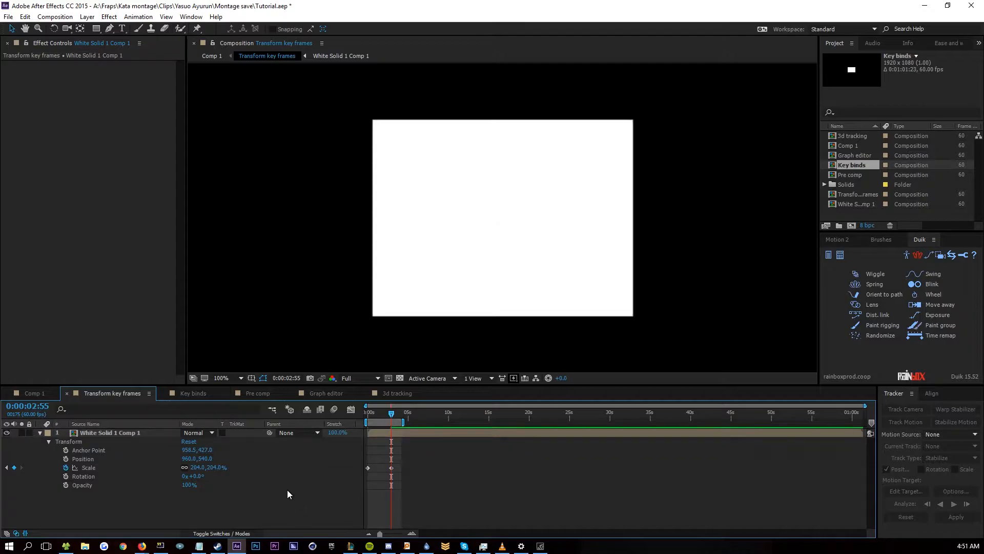
pyautogui.press('space')
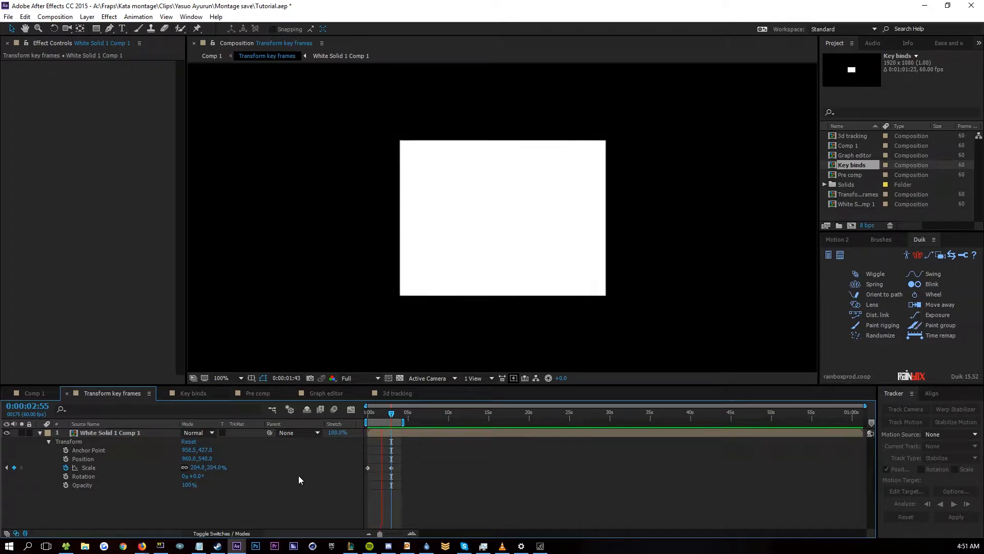
pyautogui.click(395, 415)
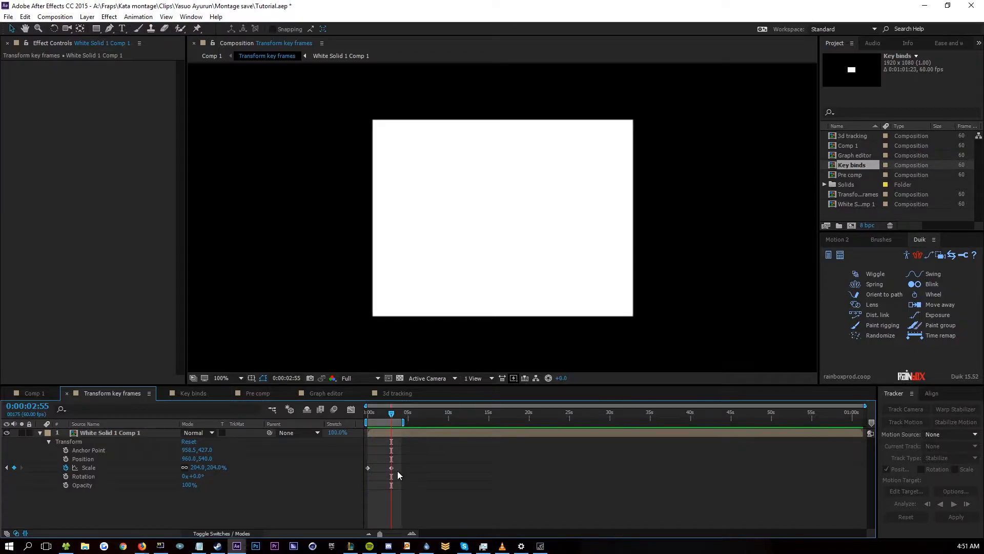
pyautogui.moveTo(398, 471); pyautogui.dragTo(360, 480)
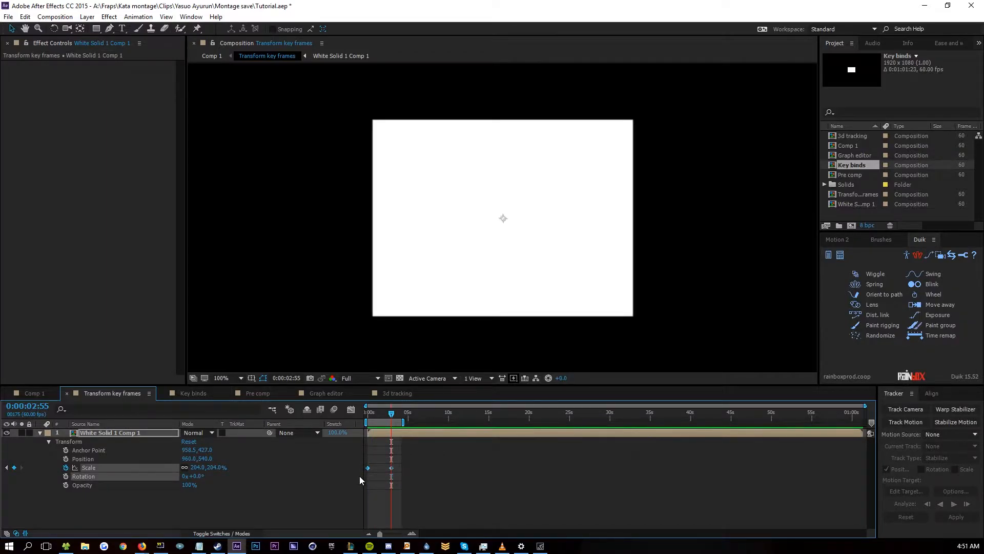
pyautogui.click(269, 510)
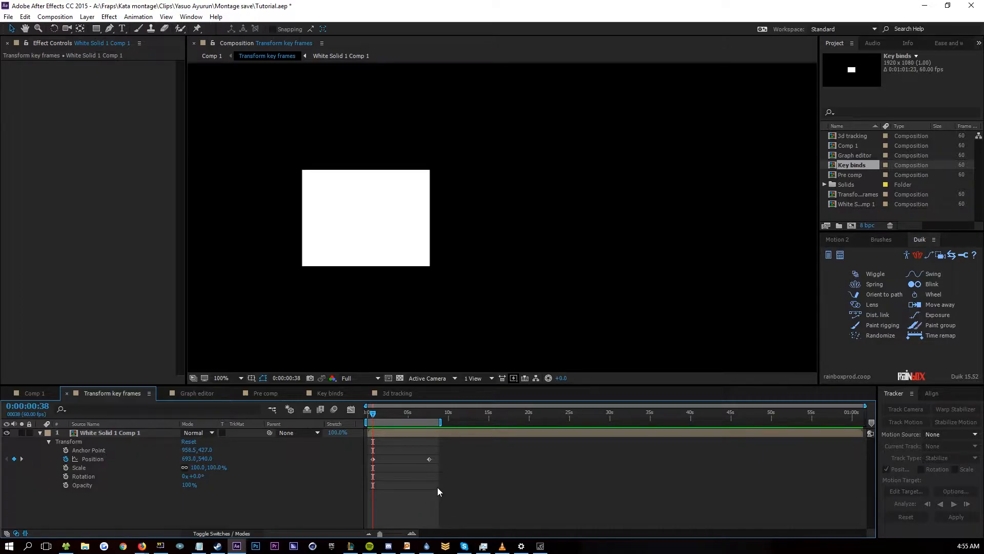
# Step: Preview the linear Position animation and apply Easy Ease to both Position keyframes
pyautogui.press('space')
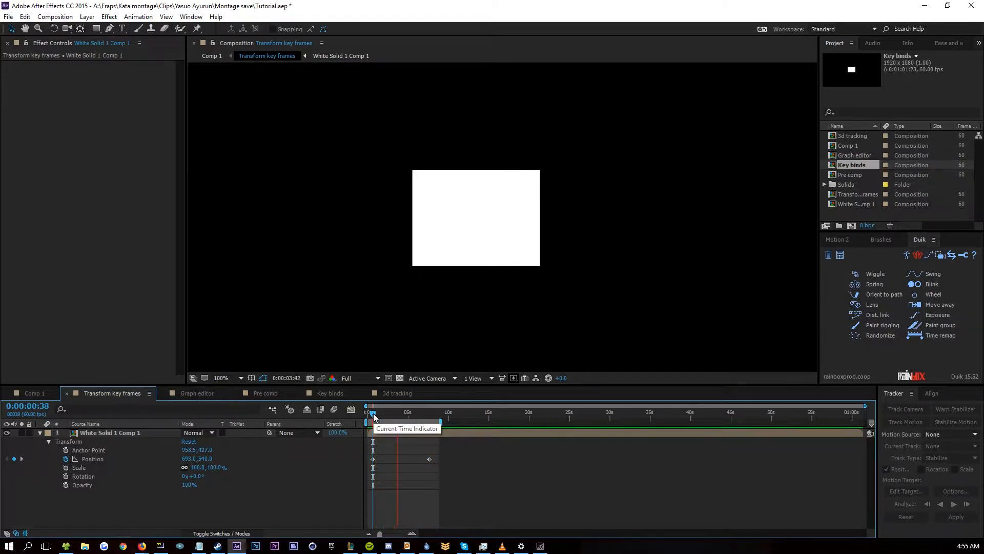
pyautogui.press('space')
pyautogui.moveTo(439, 453); pyautogui.dragTo(373, 463)
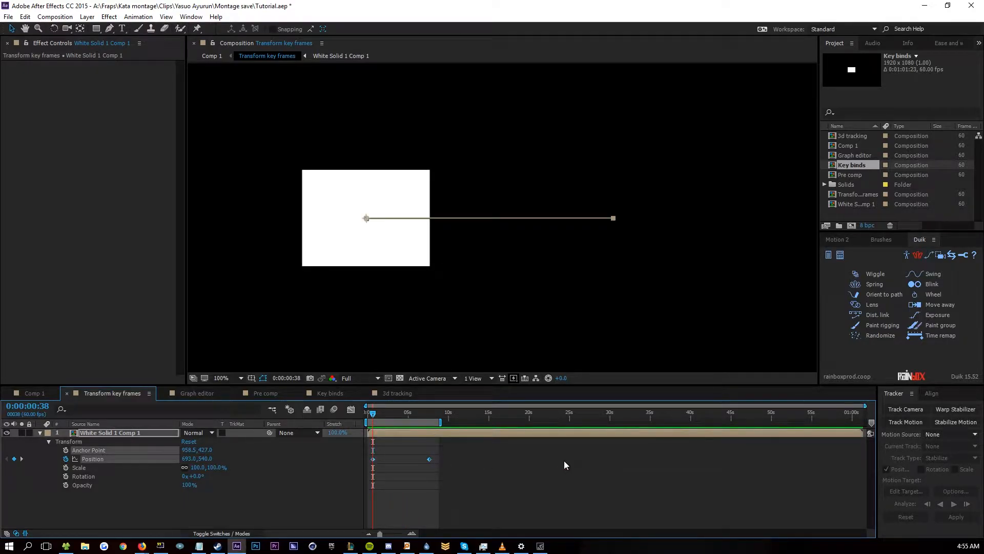
pyautogui.press('F9')
pyautogui.rightClick(373, 458)
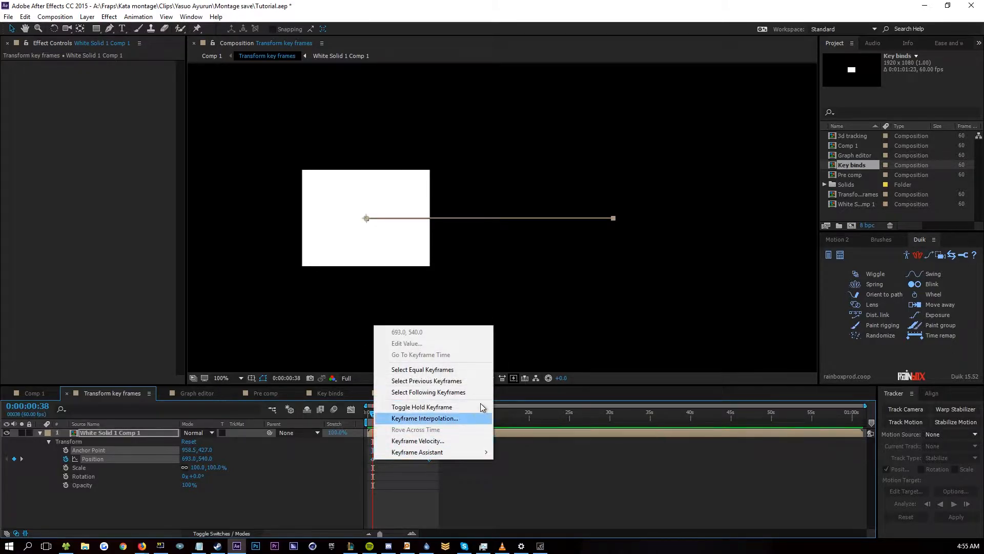
pyautogui.moveTo(428, 456)
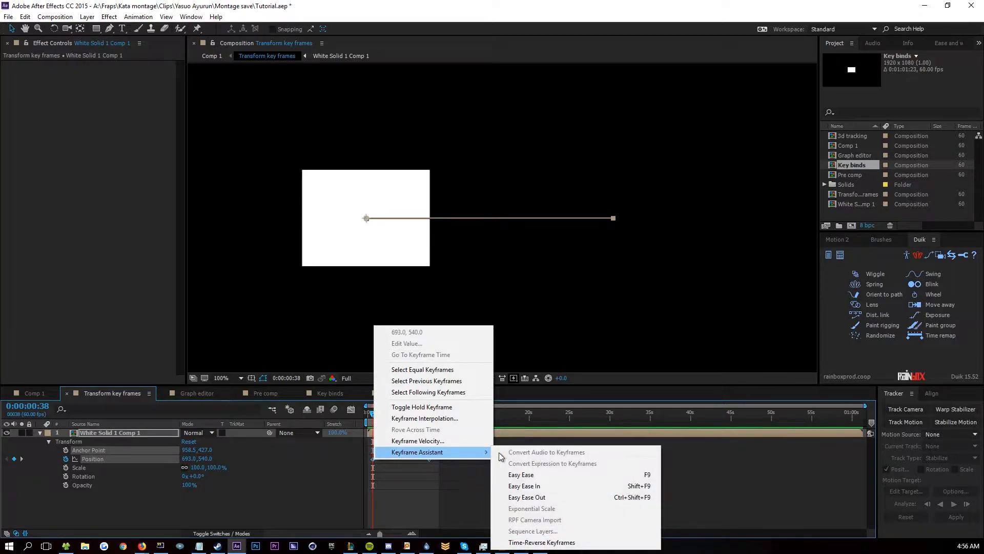
pyautogui.click(558, 477)
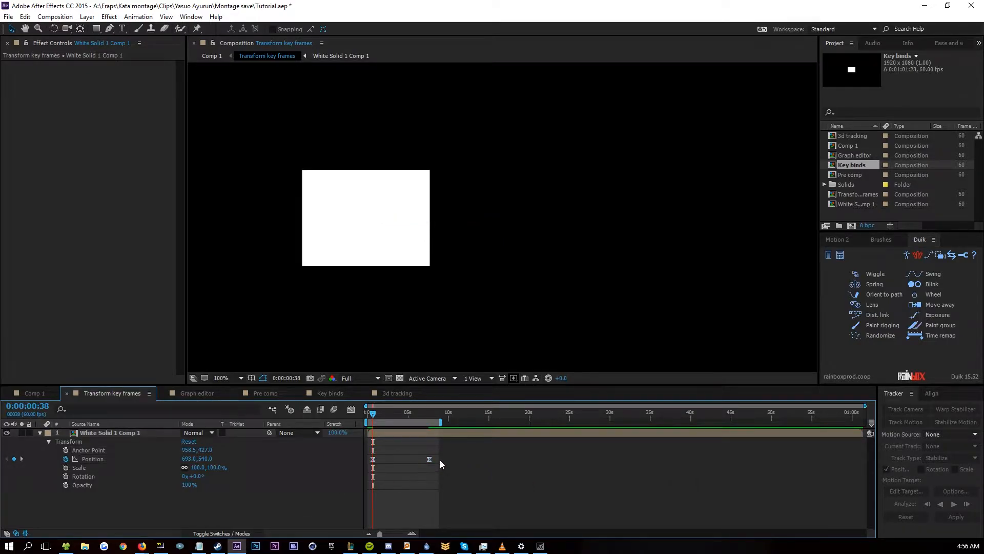
# Step: Select both eased Position keyframes and preview the smoothed movement
pyautogui.moveTo(438, 447); pyautogui.dragTo(370, 466)
pyautogui.press('space')
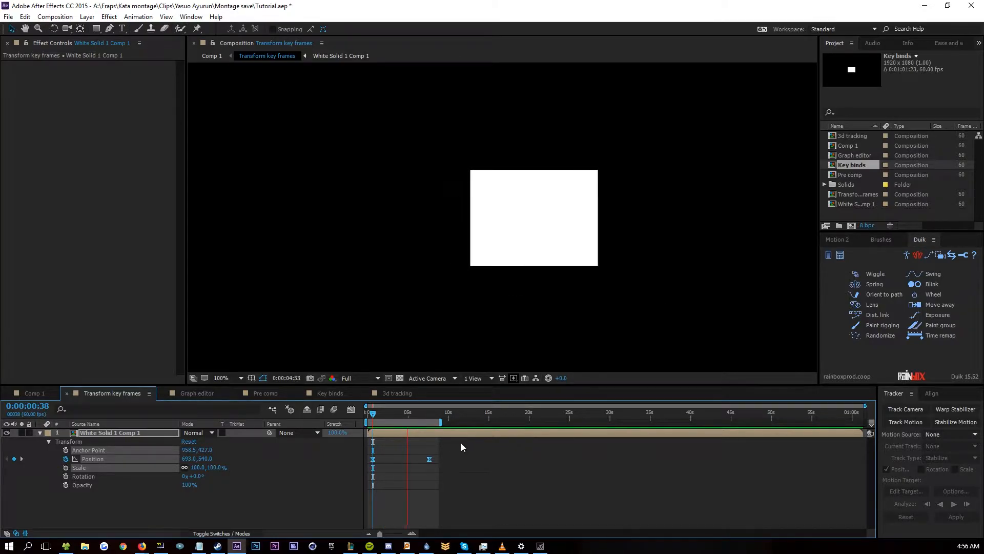
pyautogui.click(372, 414)
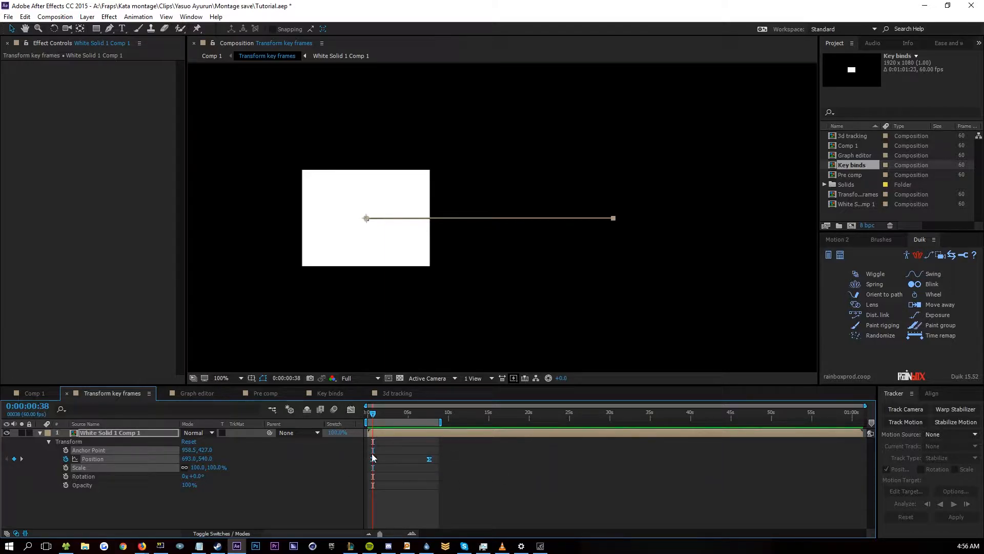
# Step: Show the Position animation in the Graph Editor as a speed graph
pyautogui.click(350, 409)
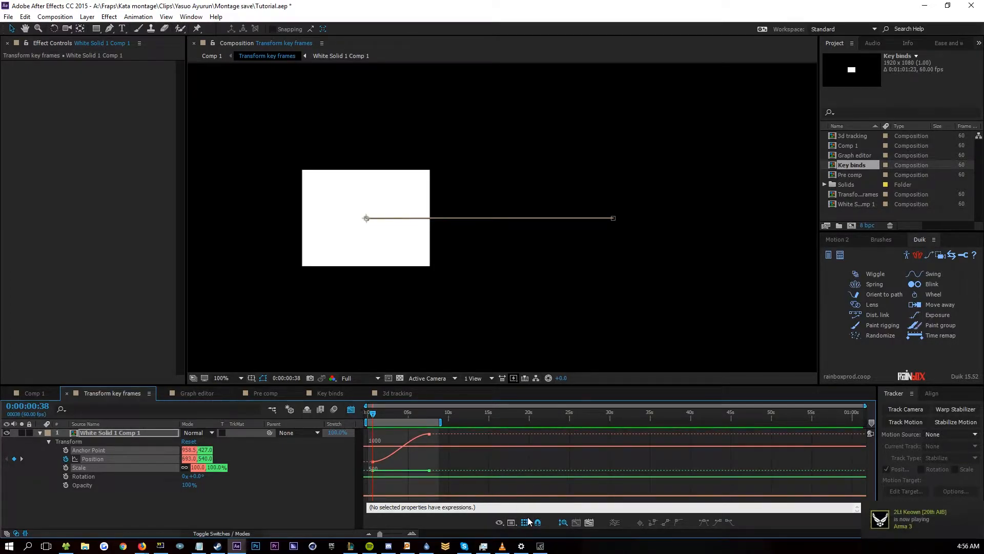
pyautogui.click(511, 522)
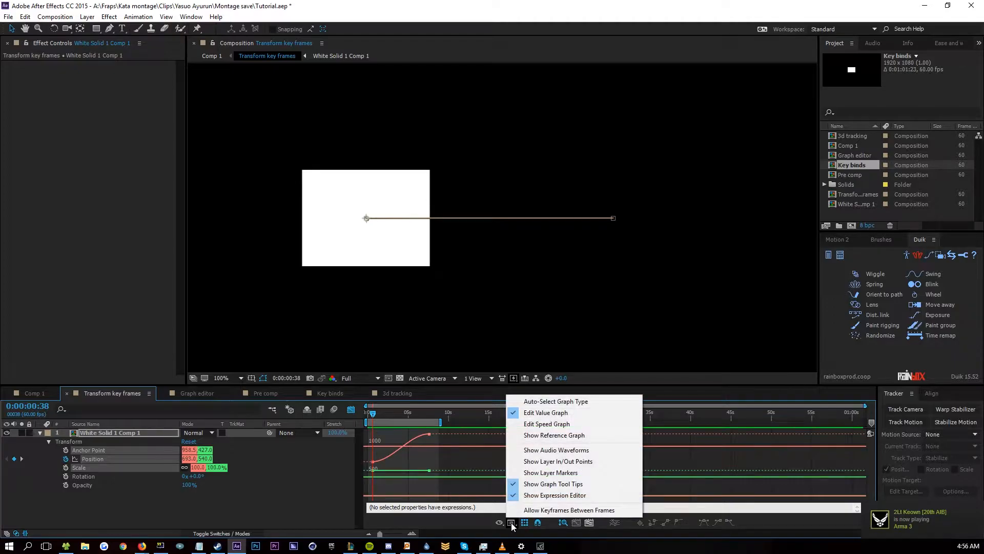
pyautogui.click(566, 424)
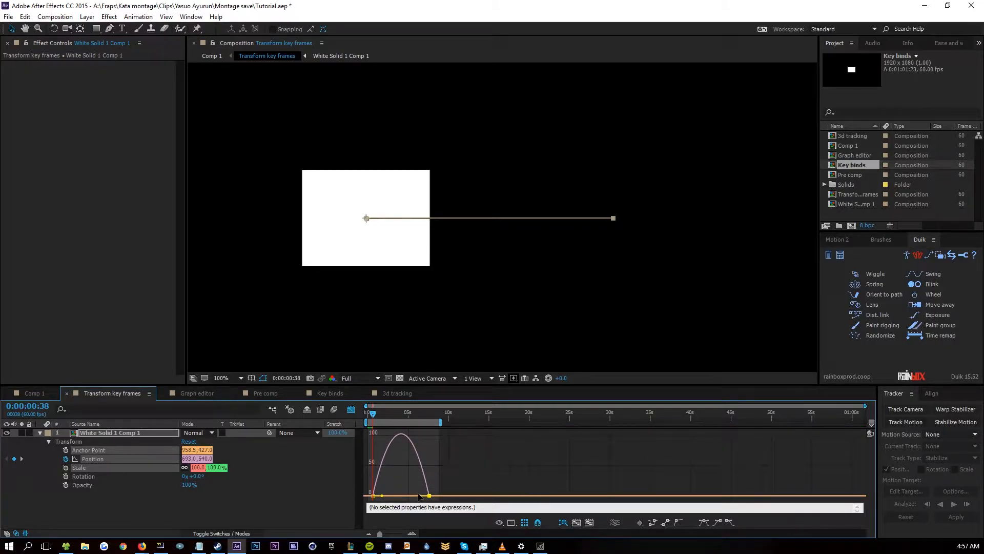
# Step: Reshape the Position speed curve for a fast start and slow finish by shortening the first keyframe's influence and lengthening the last one's
pyautogui.moveTo(418, 495); pyautogui.dragTo(419, 496)
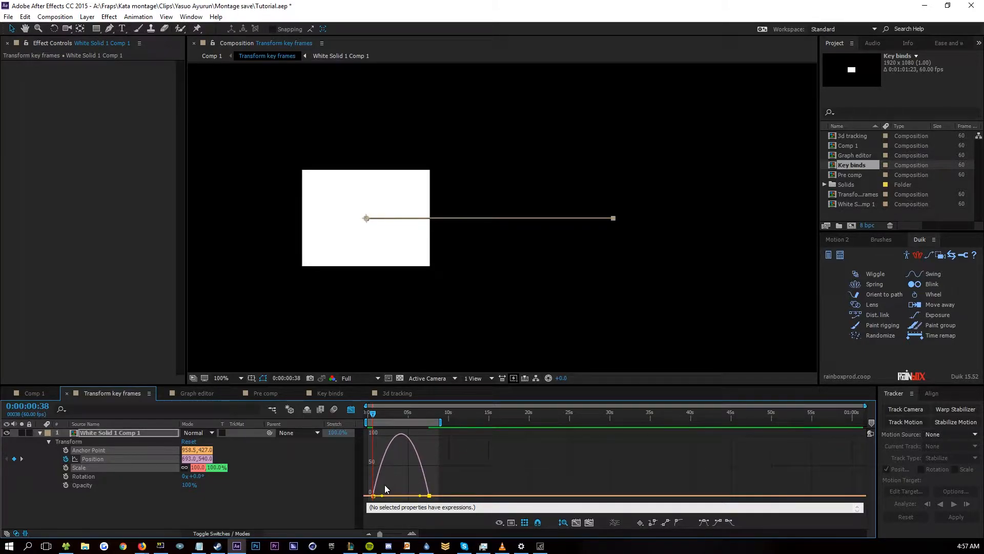
pyautogui.click(382, 495)
pyautogui.moveTo(383, 496); pyautogui.dragTo(363, 503)
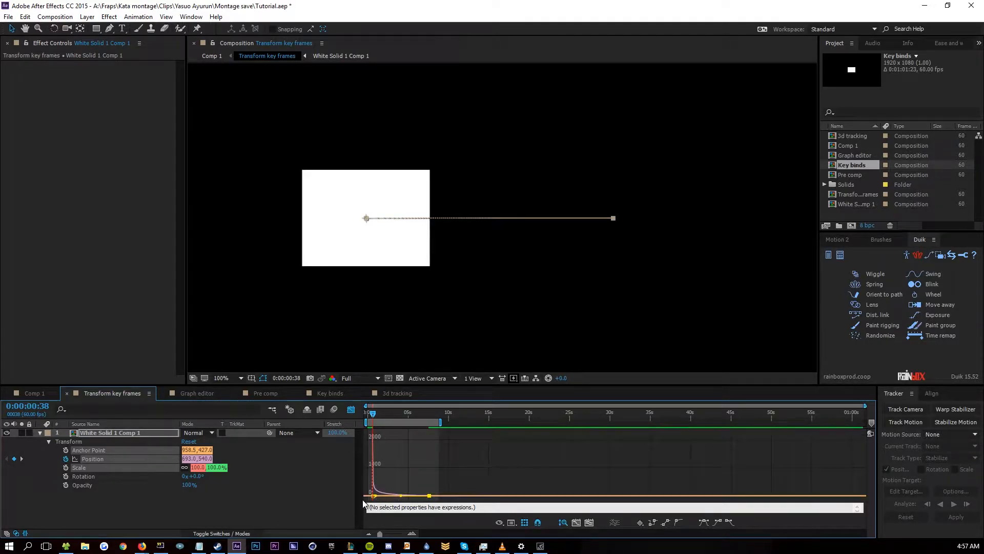
pyautogui.click(412, 534)
pyautogui.click(411, 534)
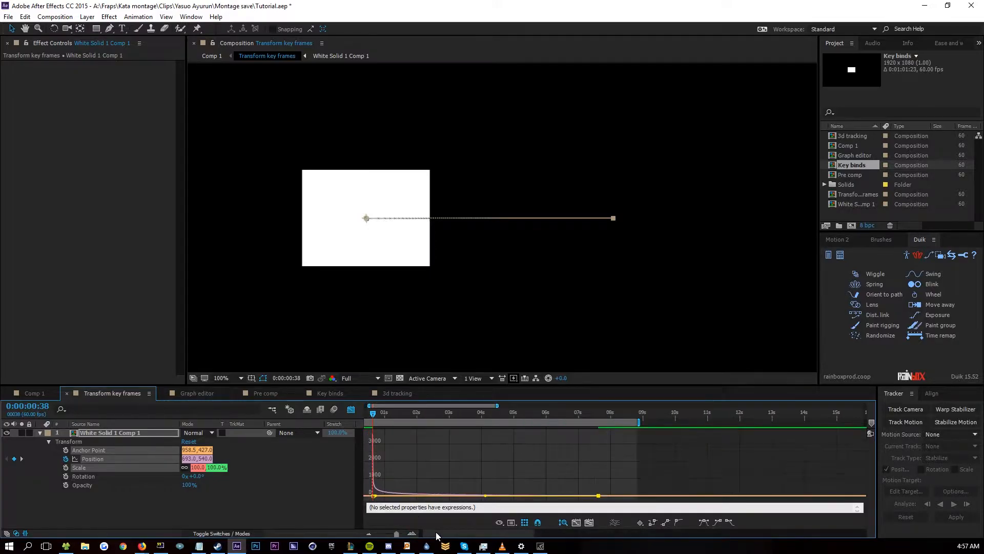
pyautogui.click(412, 534)
pyautogui.click(291, 515)
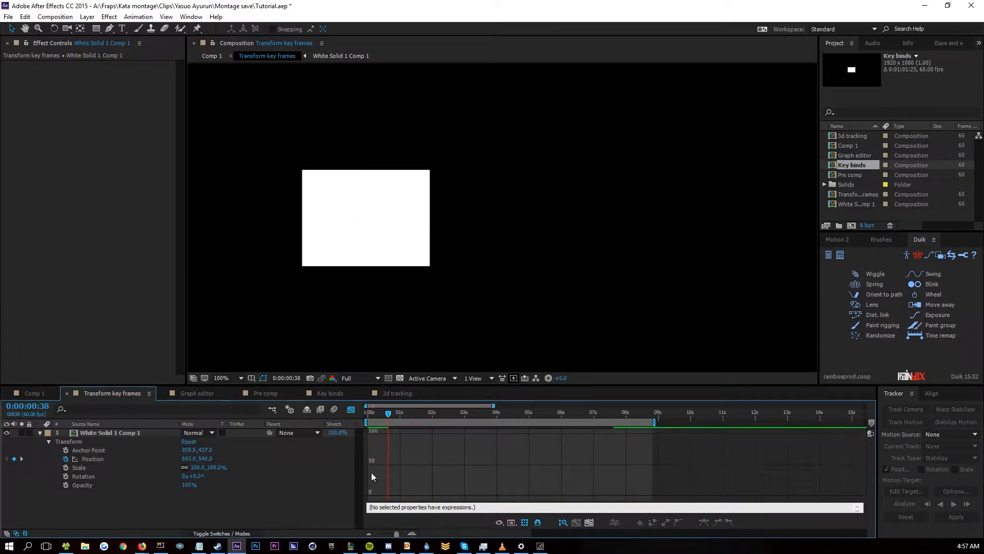
# Step: Review the speed graph of both selected Position keyframes against the keyframe view and preview the motion
pyautogui.click(351, 409)
pyautogui.moveTo(638, 461); pyautogui.dragTo(352, 468)
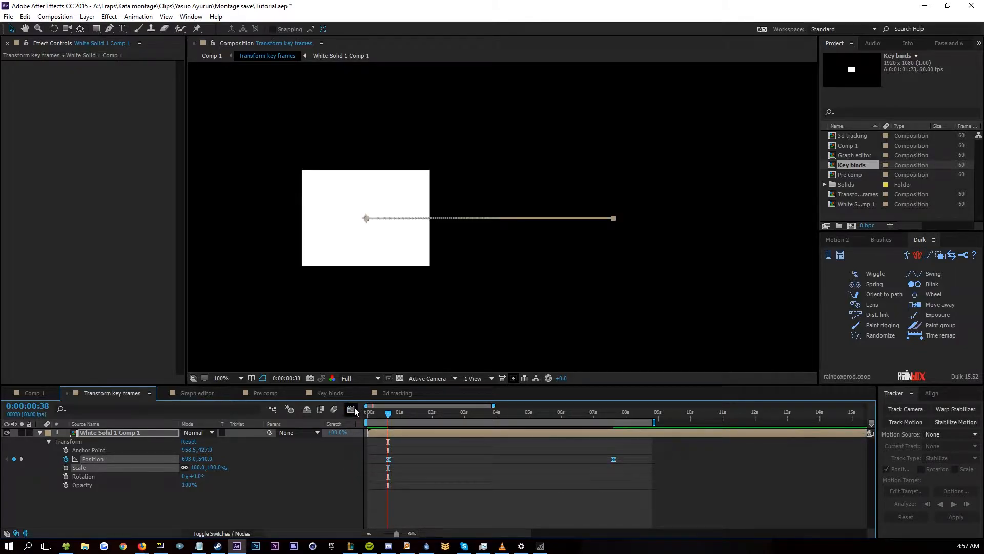
pyautogui.click(351, 409)
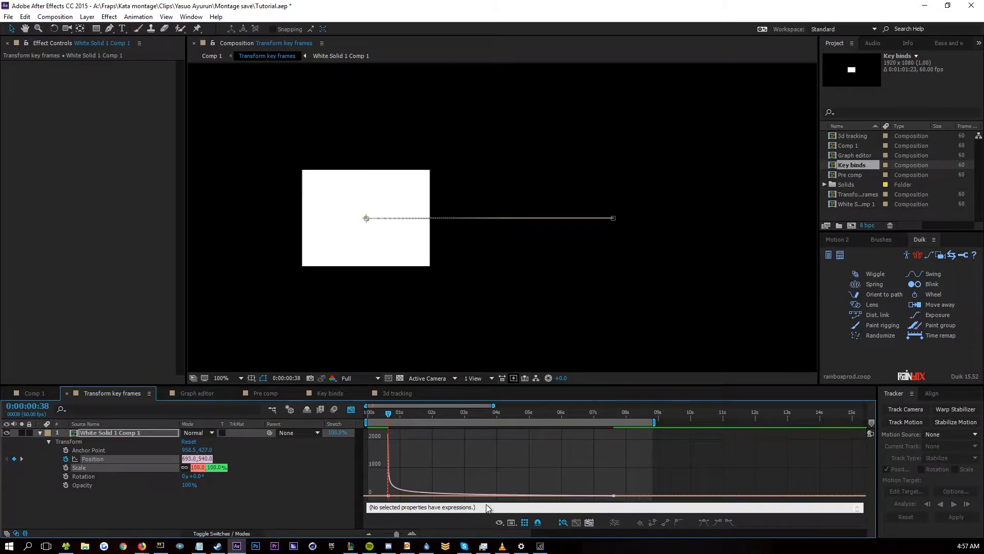
pyautogui.click(351, 410)
pyautogui.click(347, 503)
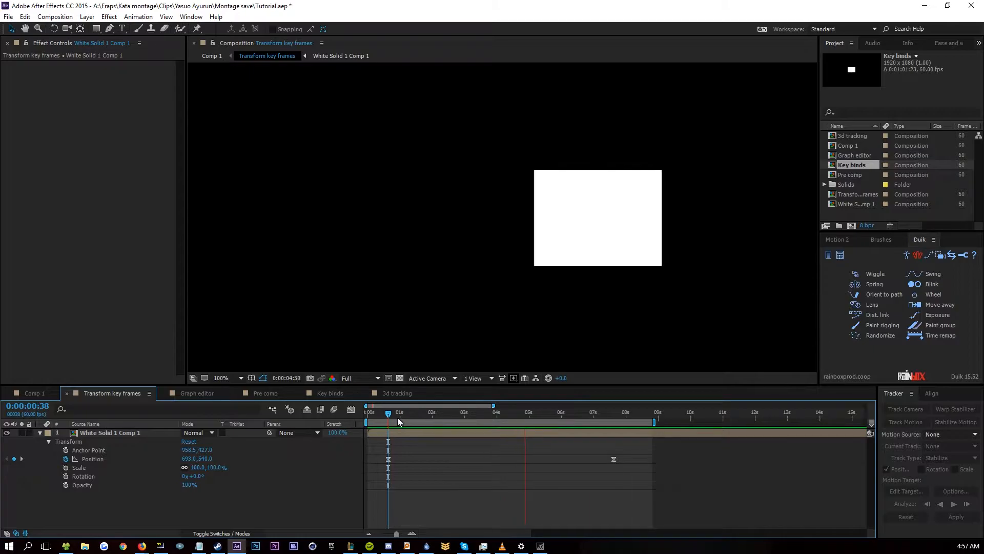
pyautogui.press('space')
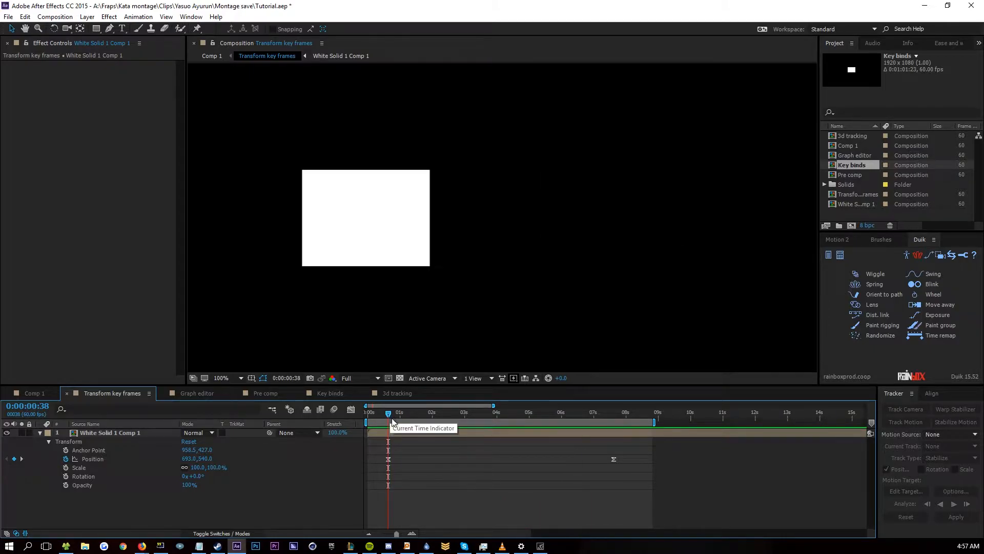
# Step: Reselect both Position keyframes, show their speed graph and reset the curve with Easy Ease
pyautogui.moveTo(626, 449); pyautogui.dragTo(375, 461)
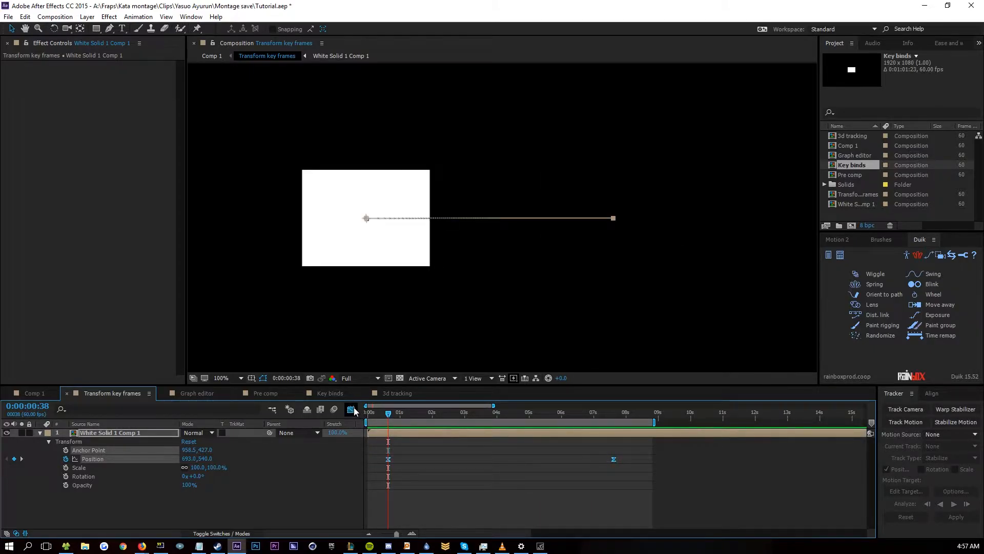
pyautogui.click(351, 409)
pyautogui.click(312, 516)
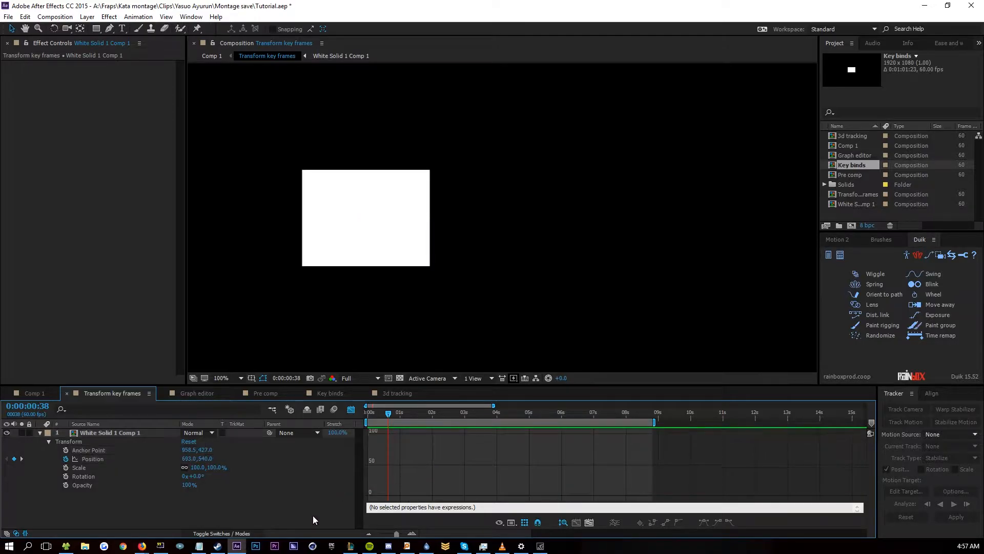
pyautogui.click(350, 409)
pyautogui.moveTo(636, 464); pyautogui.dragTo(382, 443)
pyautogui.click(351, 409)
pyautogui.press('F9')
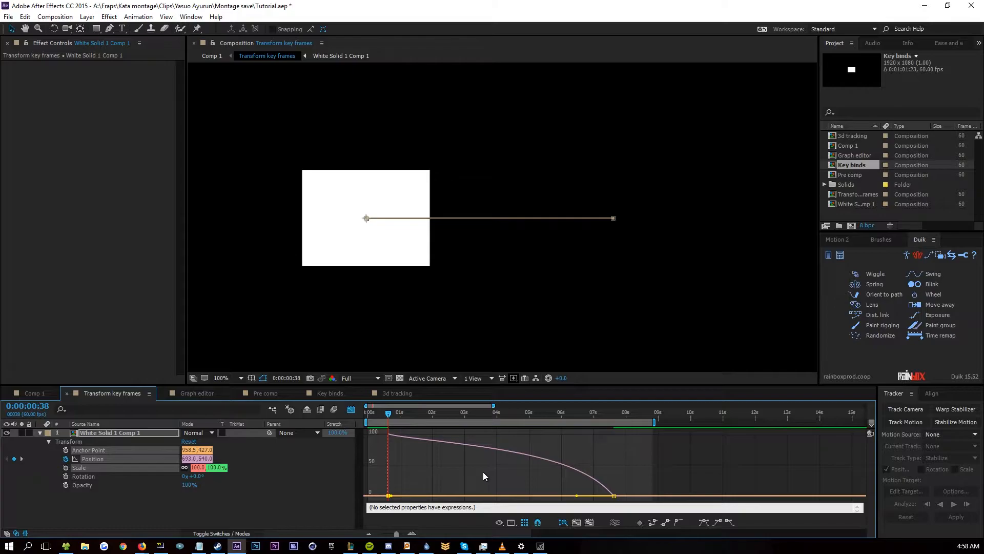
pyautogui.click(626, 469)
pyautogui.click(614, 495)
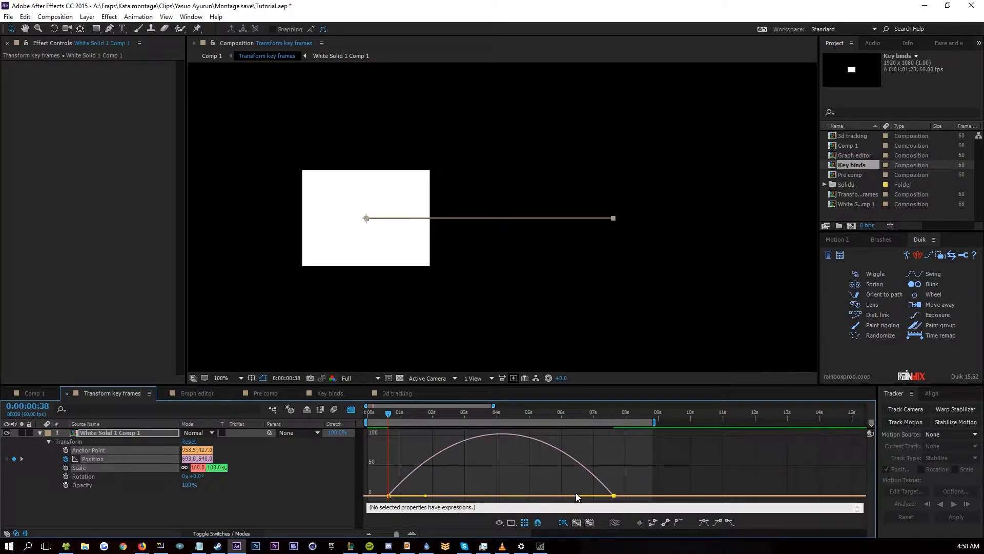
# Step: Extend both Position keyframes' influence toward the middle for a steep central speed peak, preview it, and return to the keyframe view
pyautogui.moveTo(425, 495); pyautogui.dragTo(464, 492)
pyautogui.moveTo(576, 496); pyautogui.dragTo(471, 495)
pyautogui.click(296, 506)
pyautogui.press('space')
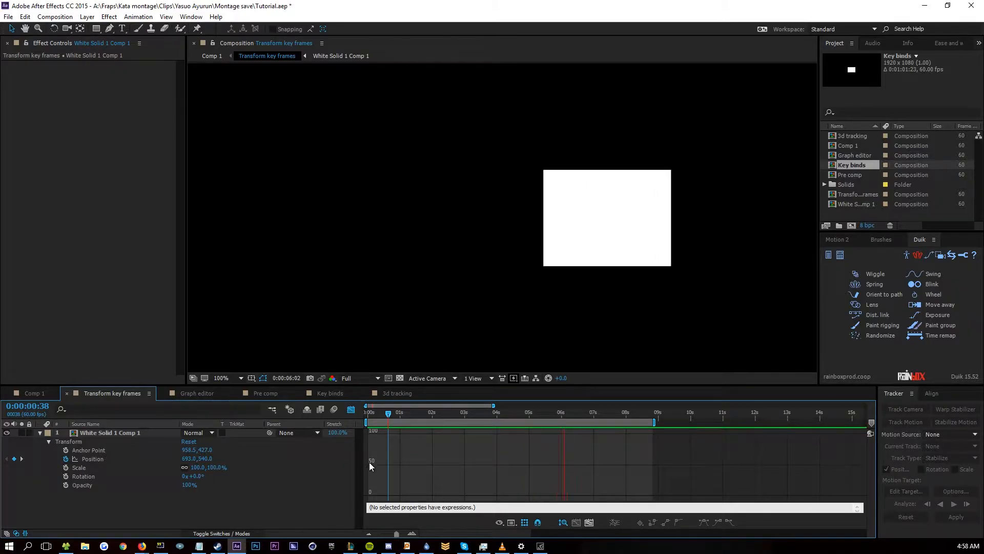
pyautogui.click(351, 409)
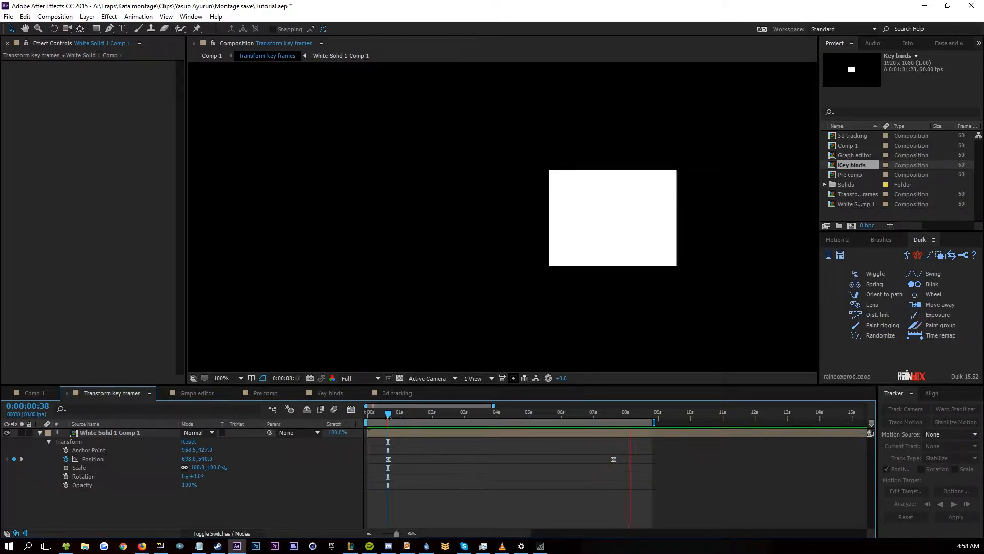
pyautogui.click(386, 414)
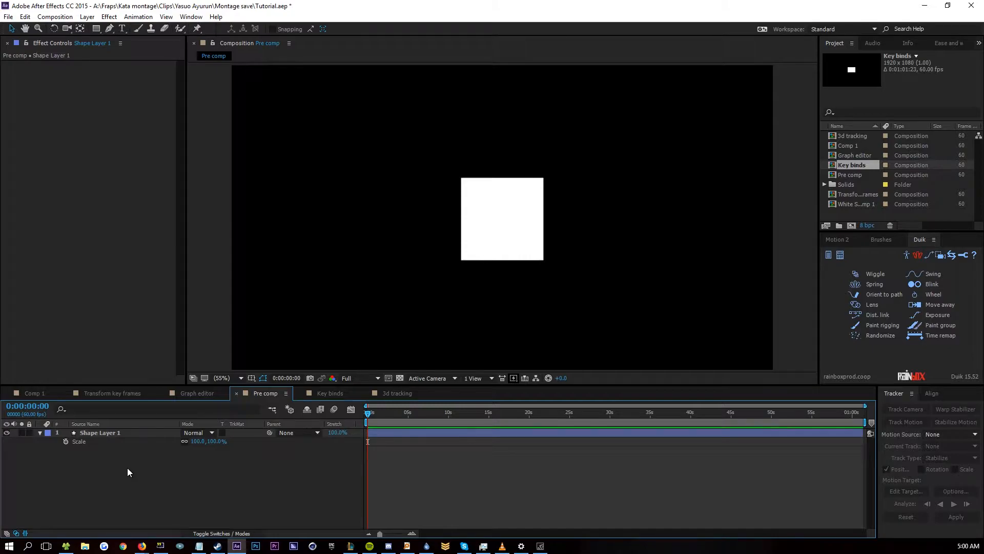
# Step: In the Pre comp composition, move Shape Layer 1's square left of centre, duplicate the layer and place the copy to its right
pyautogui.click(149, 433)
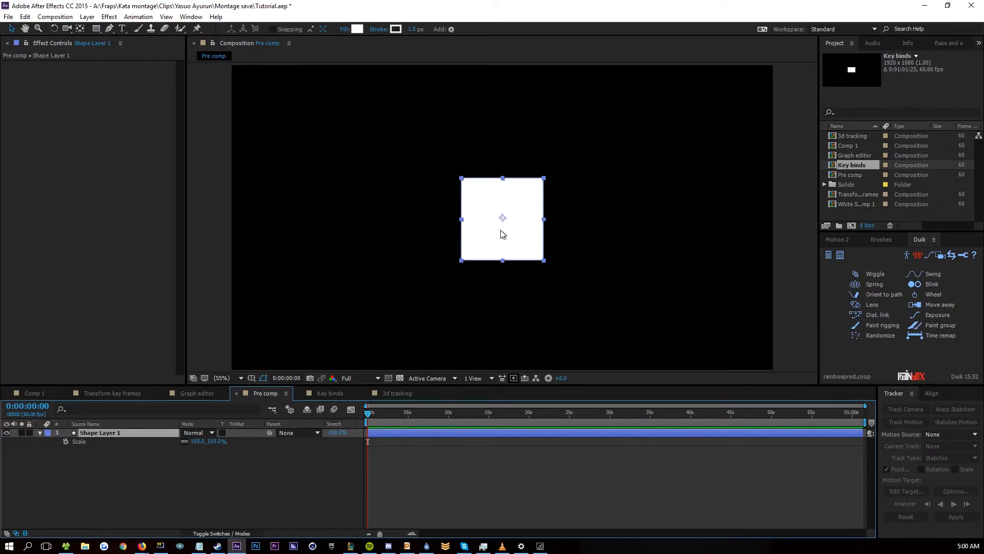
pyautogui.moveTo(524, 219); pyautogui.dragTo(448, 228)
pyautogui.moveTo(141, 432); pyautogui.dragTo(436, 399)
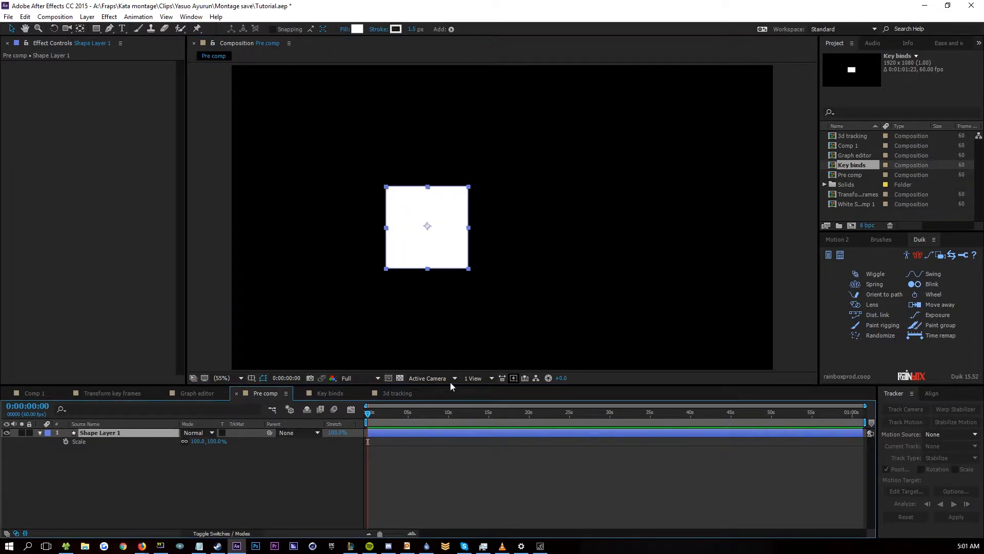
pyautogui.hotkey('ctrl', 'd')
pyautogui.moveTo(448, 225); pyautogui.dragTo(587, 226)
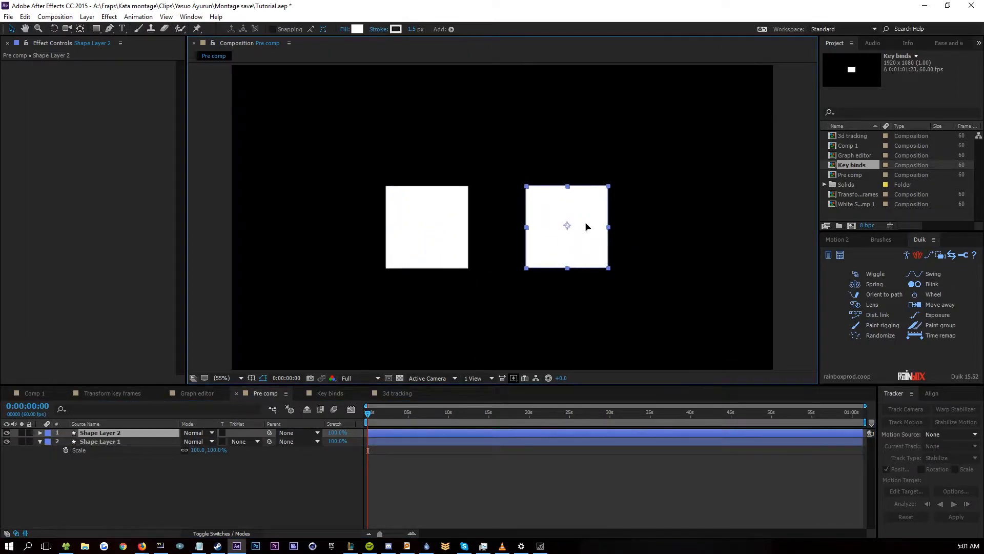
# Step: Show Scale on both shape layers and enable Scale keyframing for each at 0:00:00:00
pyautogui.click(94, 441)
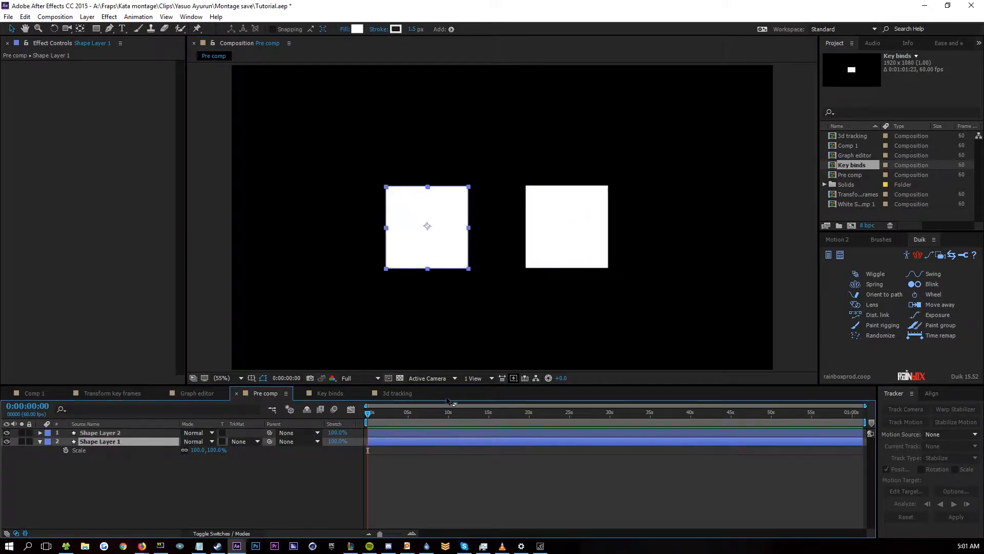
pyautogui.click(403, 433)
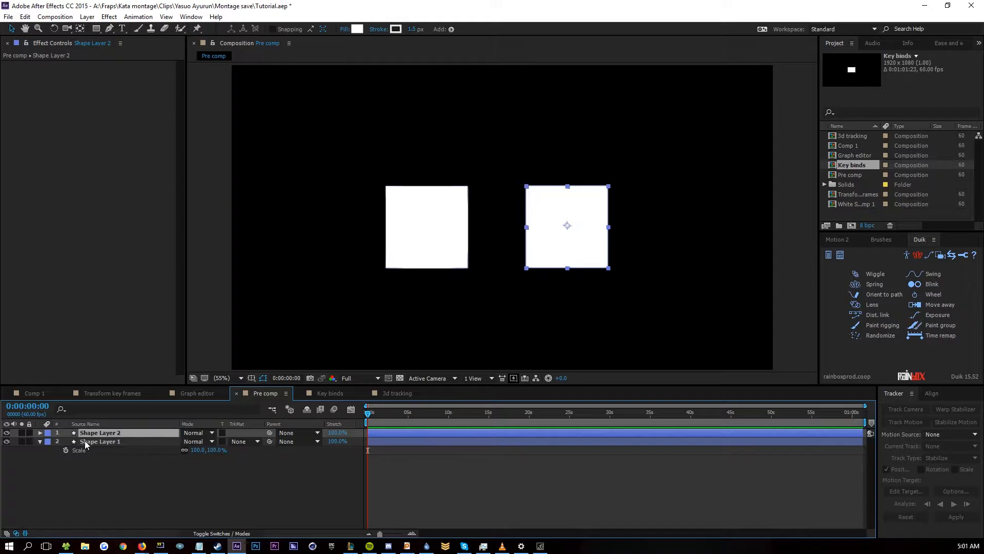
pyautogui.press('s')
pyautogui.click(66, 442)
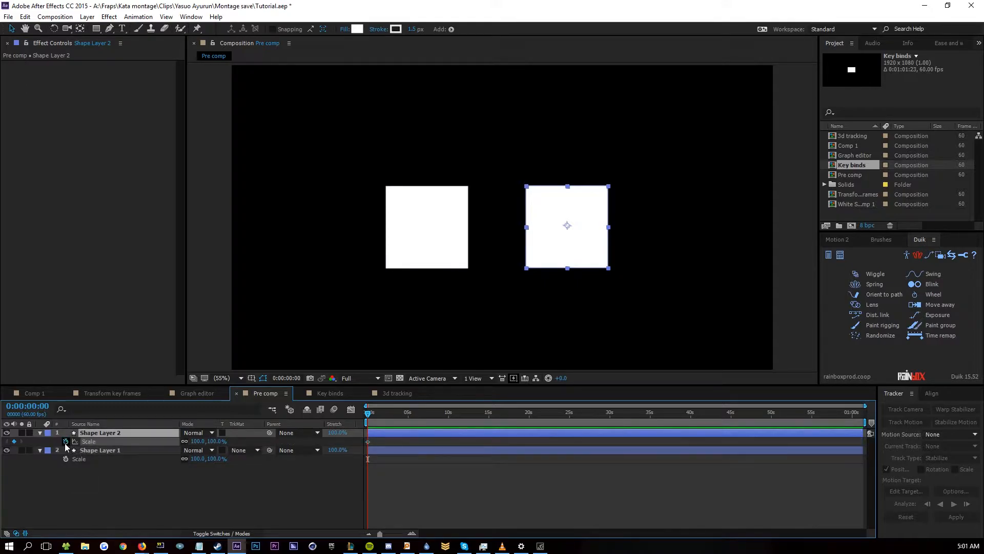
pyautogui.click(66, 459)
# Step: Try scaling both squares to 140% at 0:00:04:34, and undo the Scale keyframing on both layers
pyautogui.moveTo(396, 416); pyautogui.dragTo(405, 416)
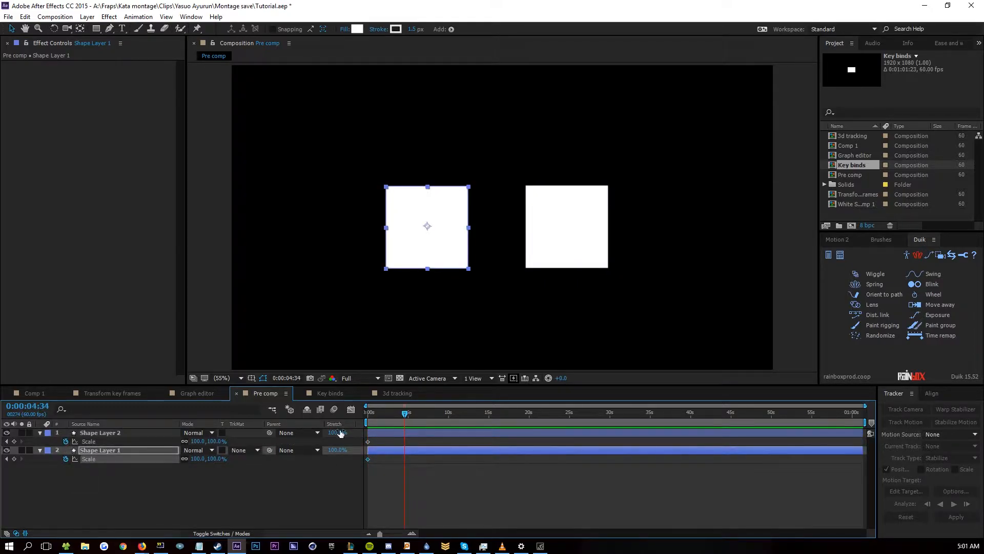
pyautogui.keyDown('shift'); pyautogui.click(114, 434); pyautogui.keyUp('shift')
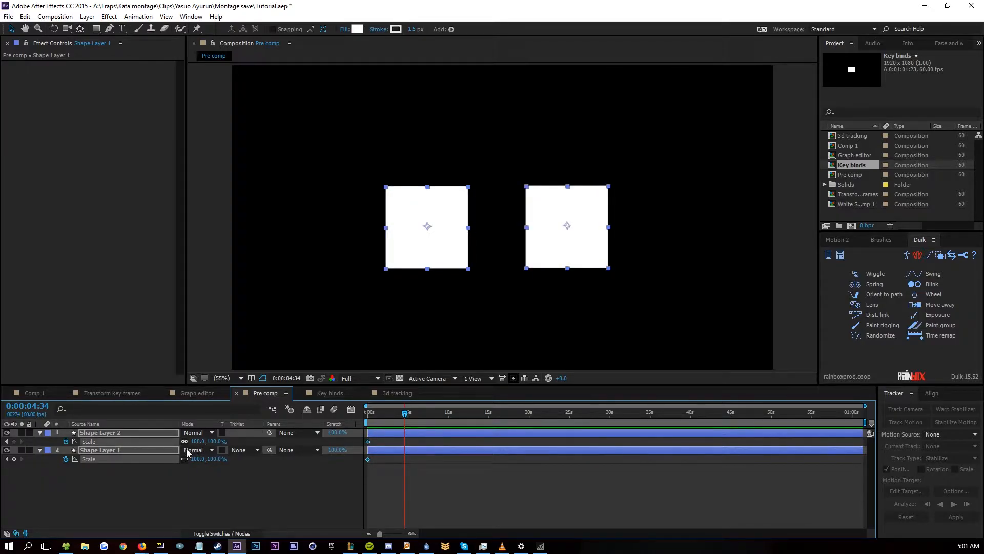
pyautogui.moveTo(198, 441); pyautogui.dragTo(220, 442)
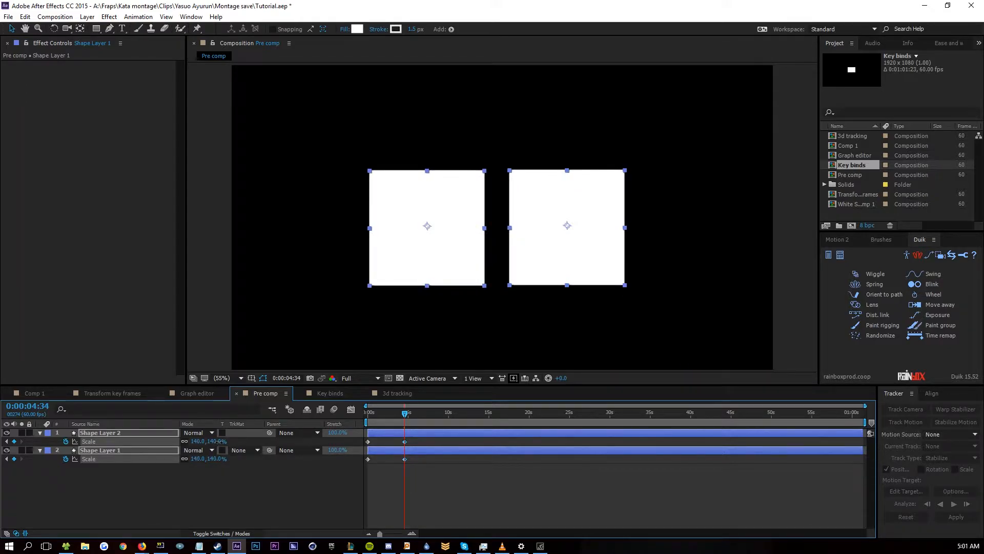
pyautogui.click(230, 513)
pyautogui.hotkey('ctrl', 'z')
pyautogui.hotkey('ctrl', 'z')
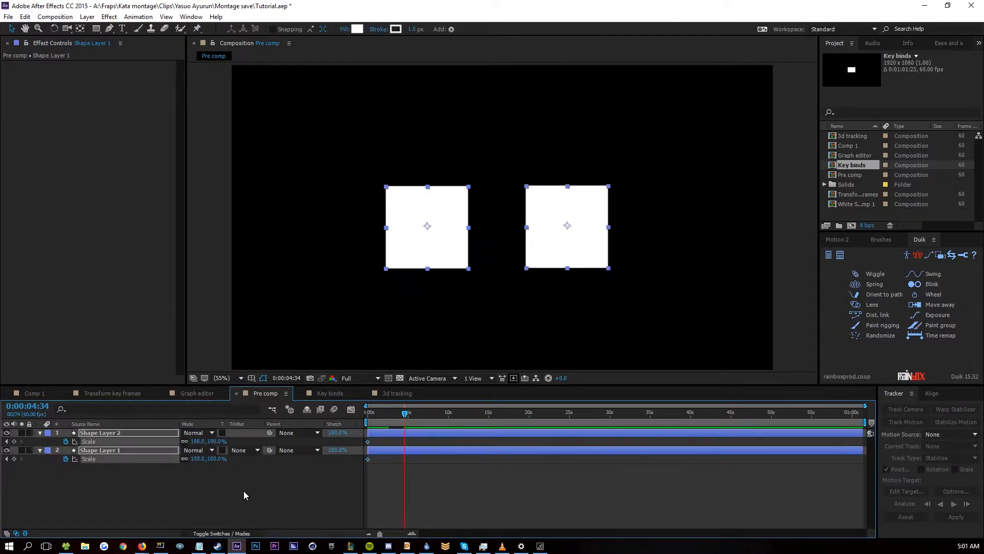
# Step: Pre-compose both shape layers as Pre-comp 1, moving all attributes and matching the composition duration to the layers' time span
pyautogui.keyDown('shift'); pyautogui.click(100, 448); pyautogui.keyUp('shift')
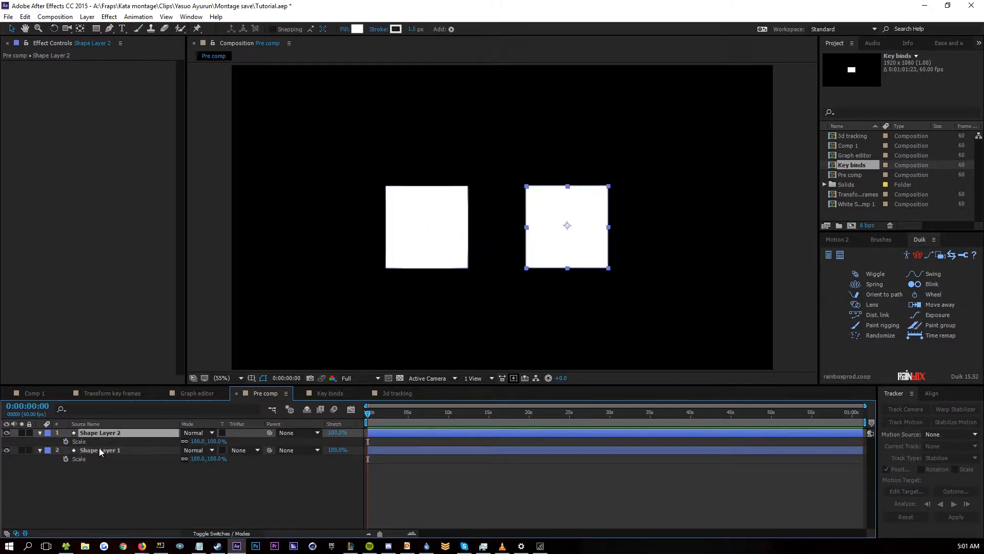
pyautogui.rightClick(118, 432)
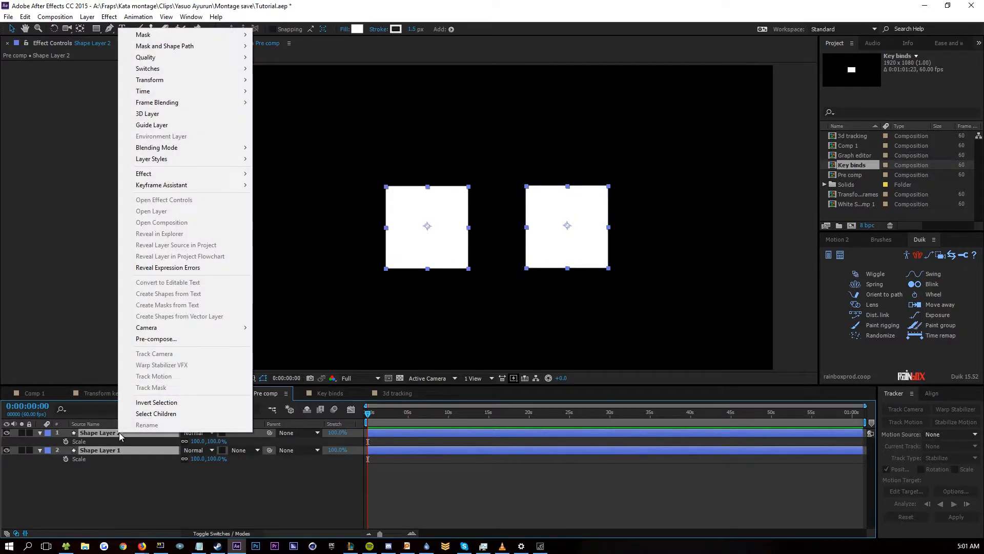
pyautogui.click(141, 403)
pyautogui.moveTo(105, 487); pyautogui.dragTo(109, 442)
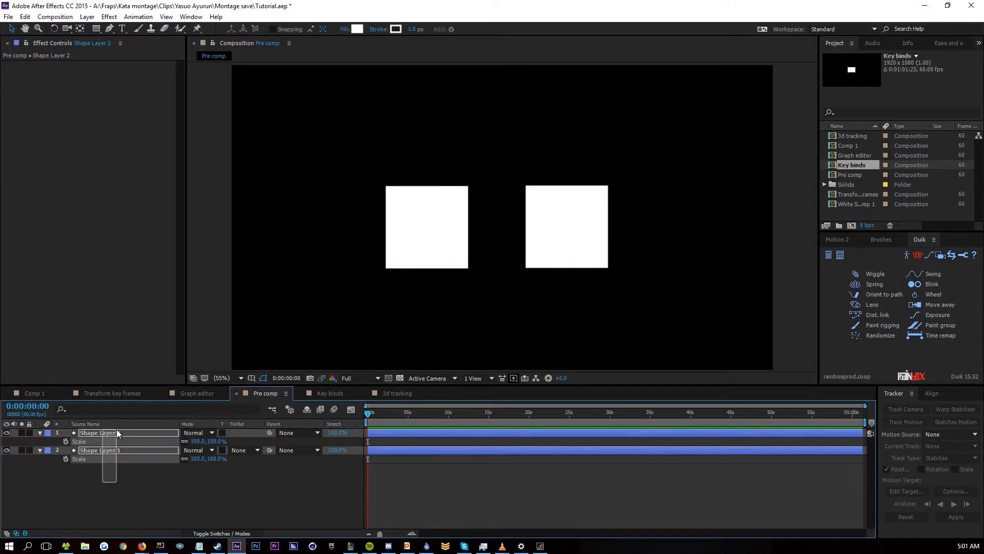
pyautogui.rightClick(115, 440)
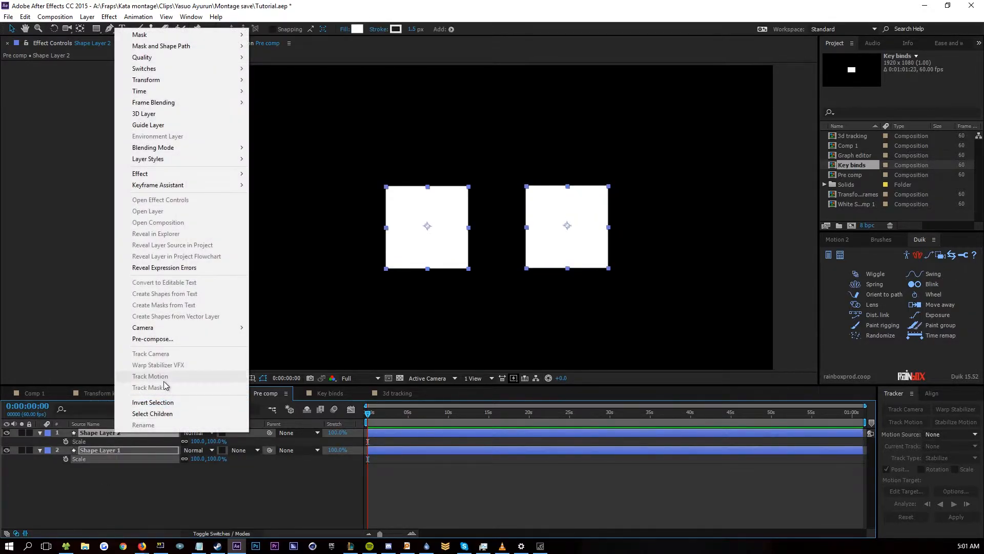
pyautogui.click(196, 343)
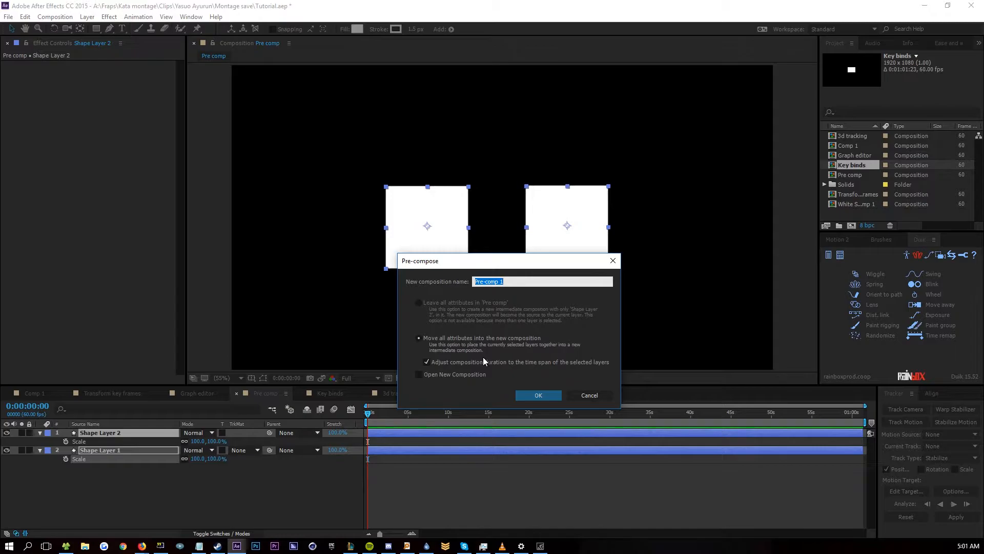
pyautogui.click(538, 396)
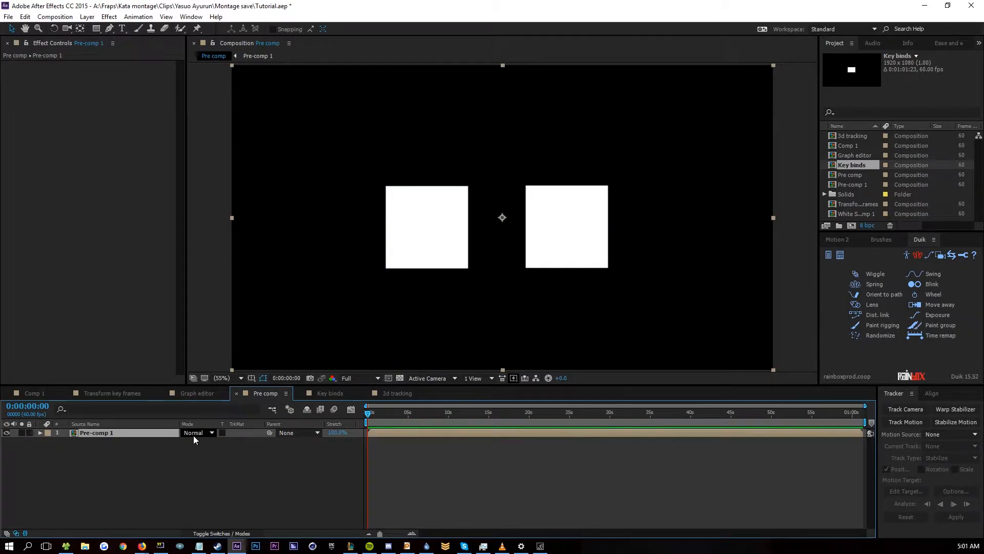
# Step: Try adjusting Pre-comp 1's Position and shrinking its Scale so both squares change together, and undo the changes
pyautogui.press('p')
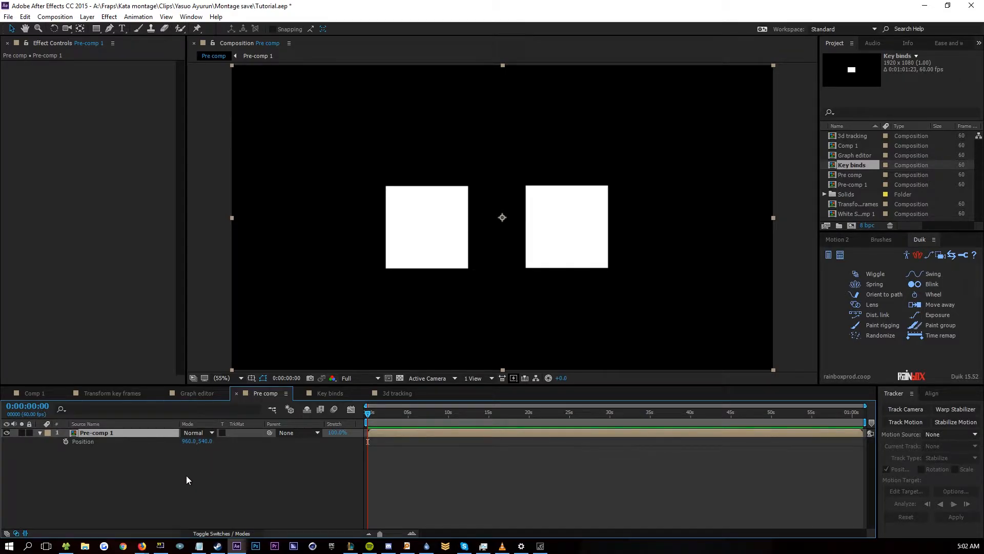
pyautogui.moveTo(189, 442)
pyautogui.mouseDown()
pyautogui.moveTo(87, 442)
pyautogui.moveTo(459, 442)
pyautogui.moveTo(178, 436)
pyautogui.mouseUp()
pyautogui.press('s')
pyautogui.moveTo(195, 447)
pyautogui.mouseDown()
pyautogui.moveTo(249, 447)
pyautogui.moveTo(184, 449)
pyautogui.mouseUp()
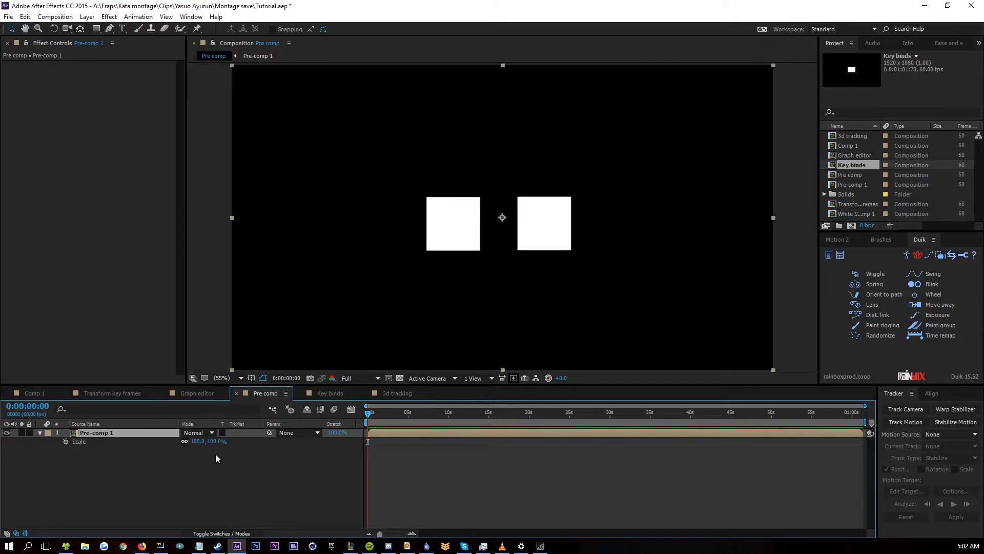
pyautogui.hotkey('ctrl', 'z')
pyautogui.click(205, 478)
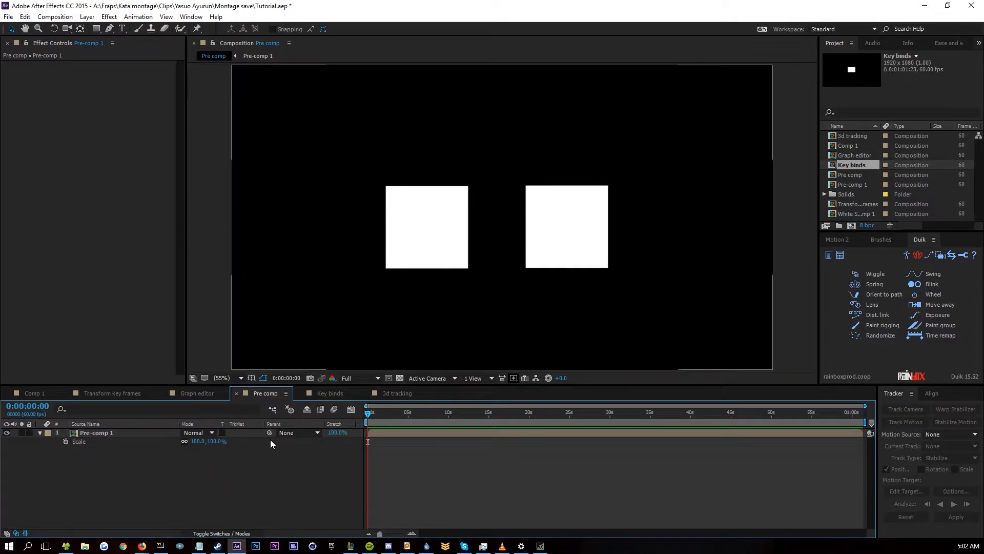
# Step: Add a new text layer reading "test" above Pre-comp 1 and select it
pyautogui.rightClick(200, 488)
pyautogui.moveTo(284, 392)
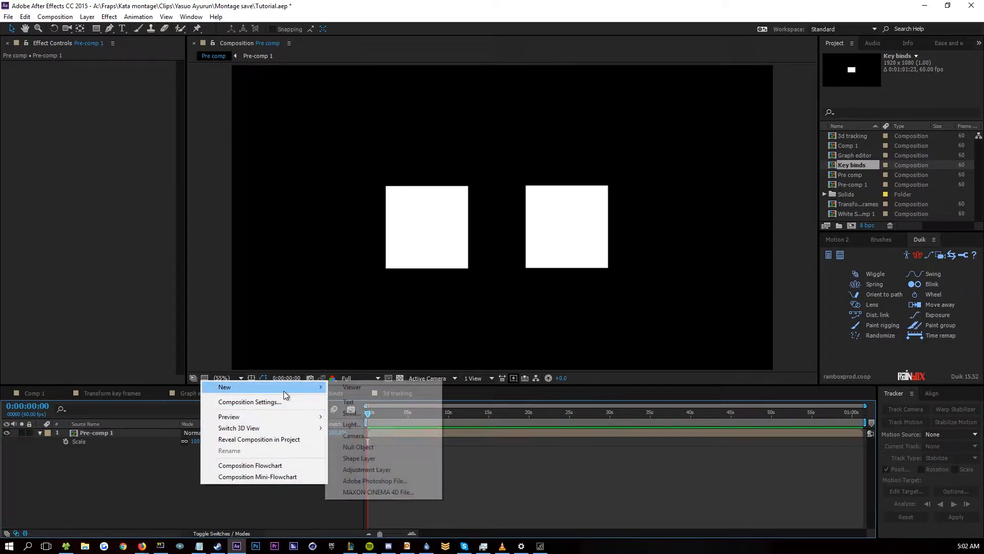
pyautogui.click(374, 403)
pyautogui.write('test')
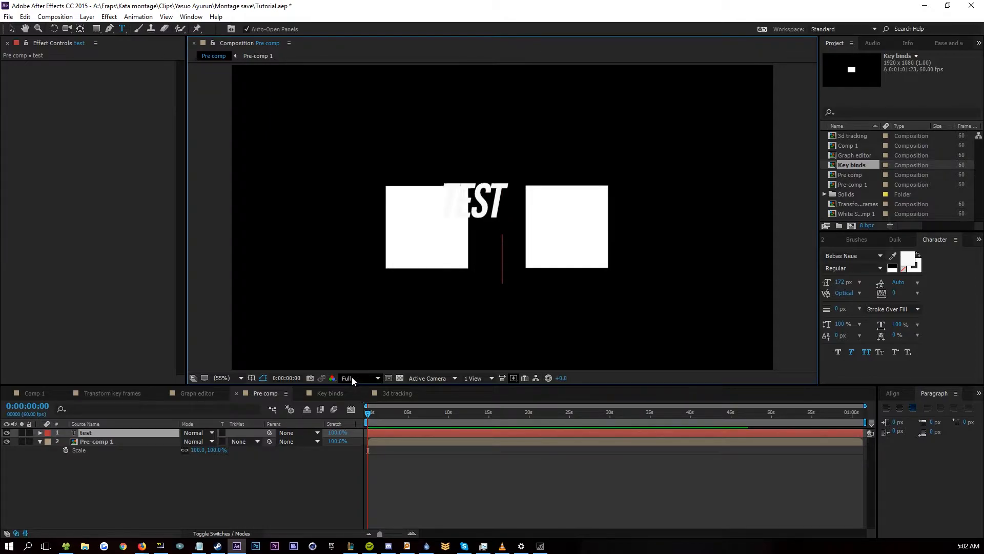
pyautogui.click(119, 433)
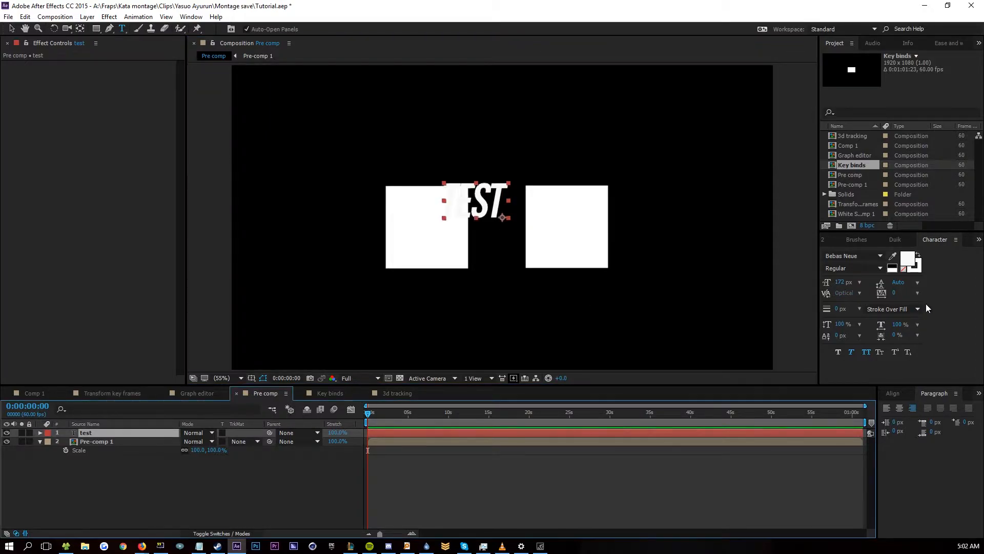
# Step: Set the test text's fill colour to red FF0000 and switch back to the Selection tool
pyautogui.click(912, 263)
pyautogui.moveTo(657, 403); pyautogui.dragTo(817, 347)
pyautogui.click(788, 365)
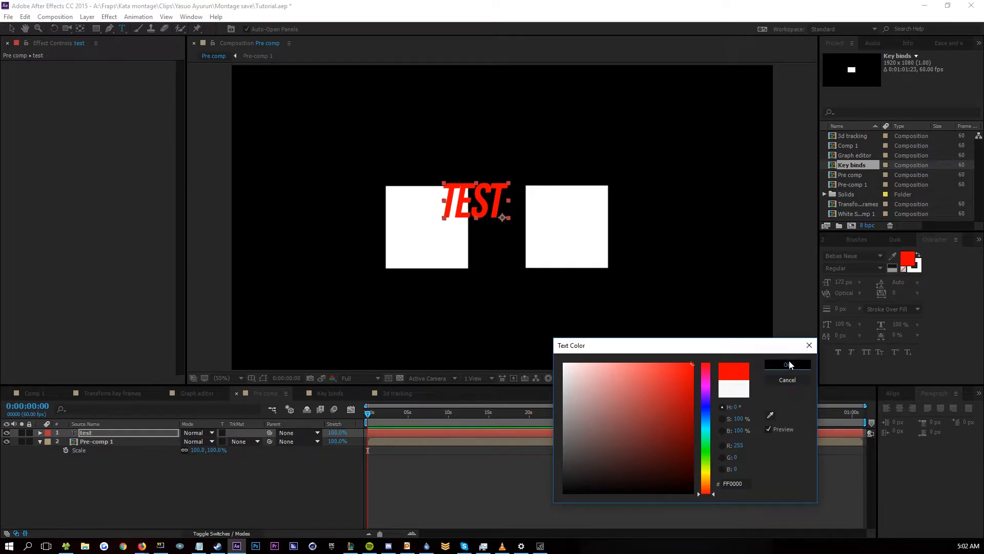
pyautogui.click(11, 29)
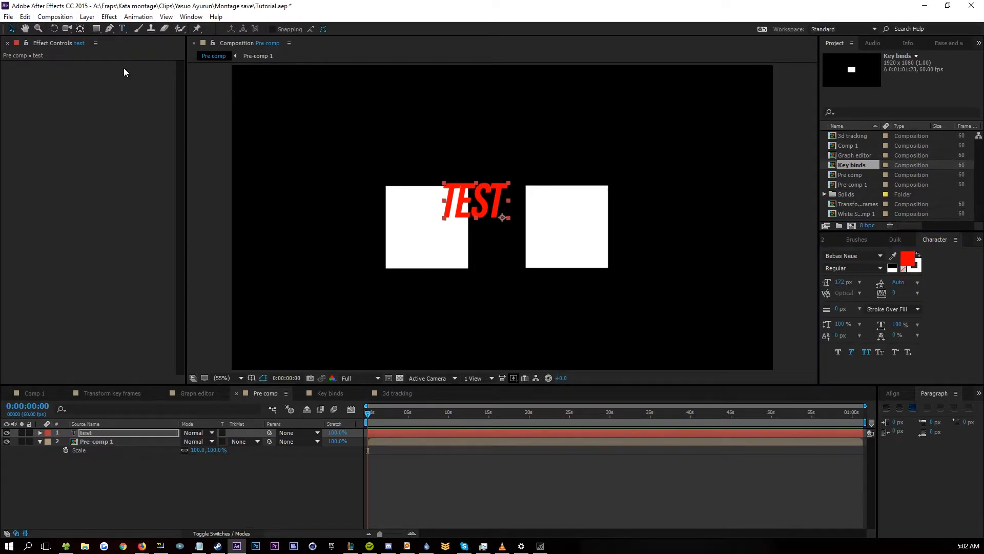
# Step: Move the red test text over the right square's upper edge and pre-compose it with Pre-comp 1 as Pre-comp 2
pyautogui.moveTo(507, 189); pyautogui.dragTo(629, 176)
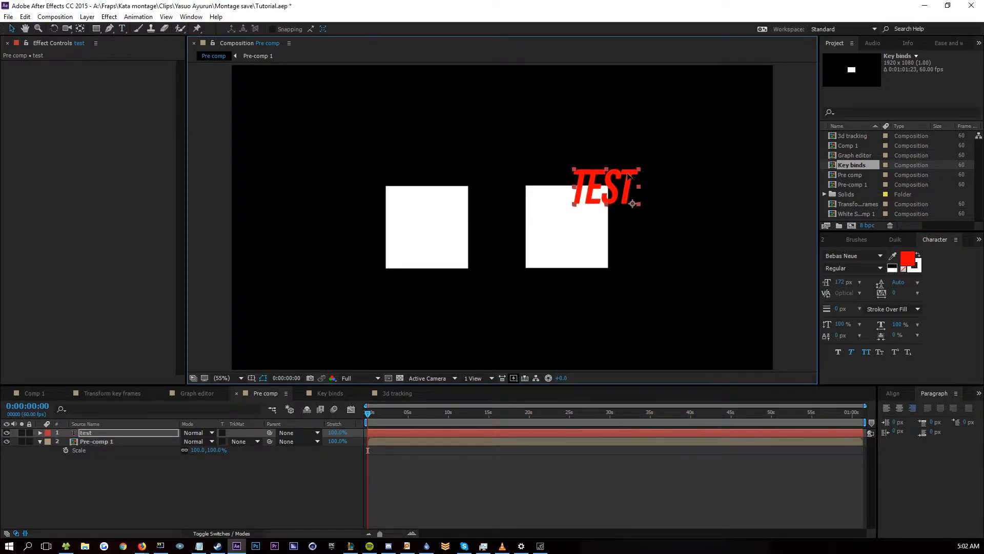
pyautogui.click(126, 489)
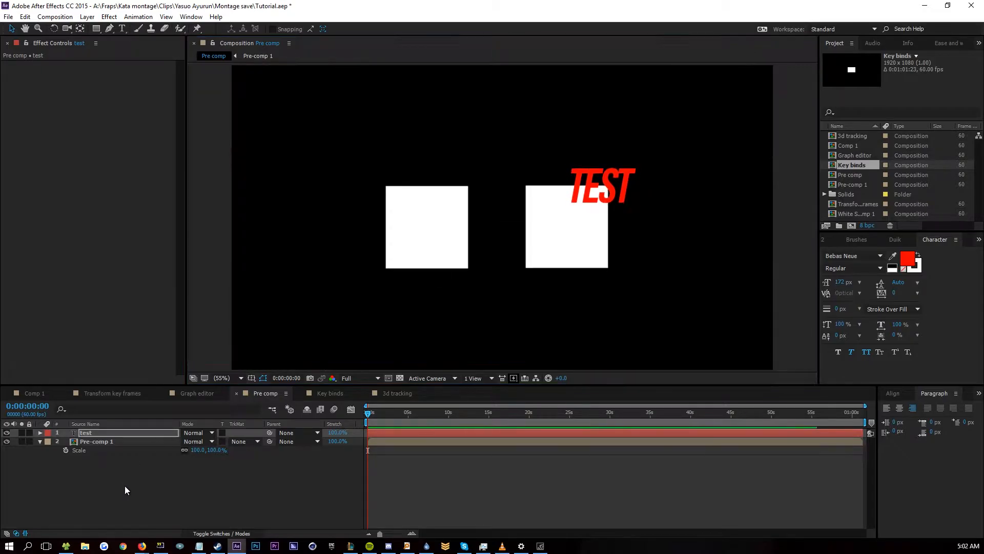
pyautogui.click(104, 434)
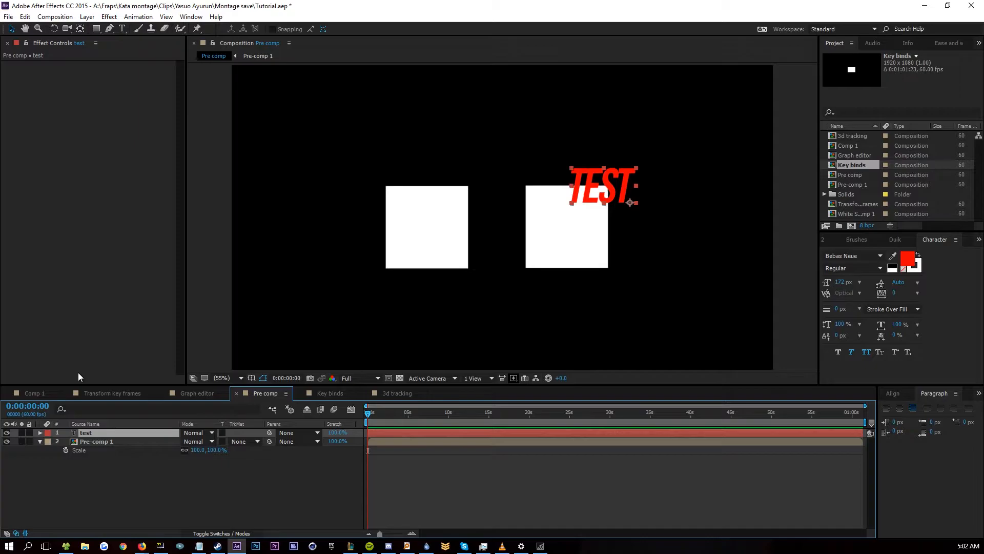
pyautogui.keyDown('ctrl'); pyautogui.click(103, 442); pyautogui.keyUp('ctrl')
pyautogui.rightClick(104, 442)
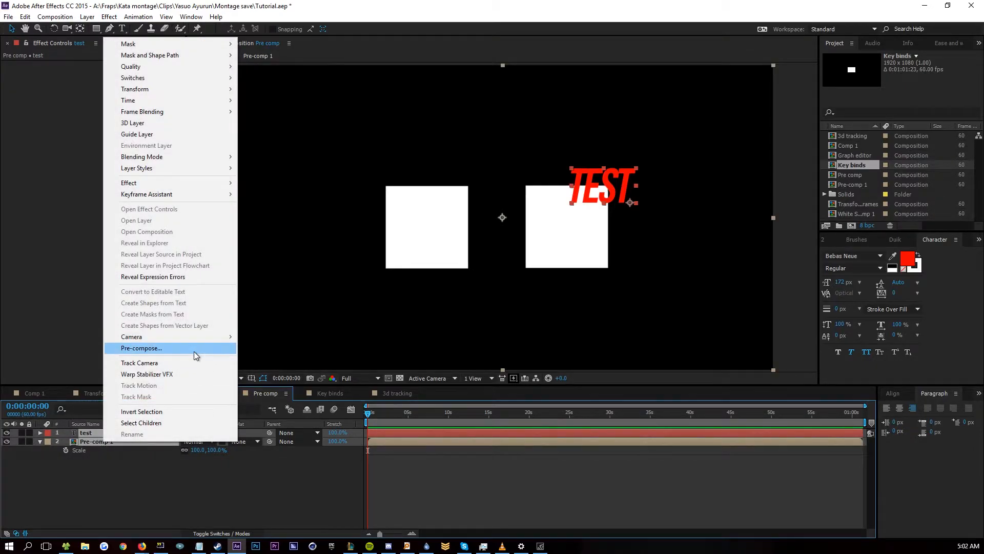
pyautogui.click(196, 346)
pyautogui.click(538, 394)
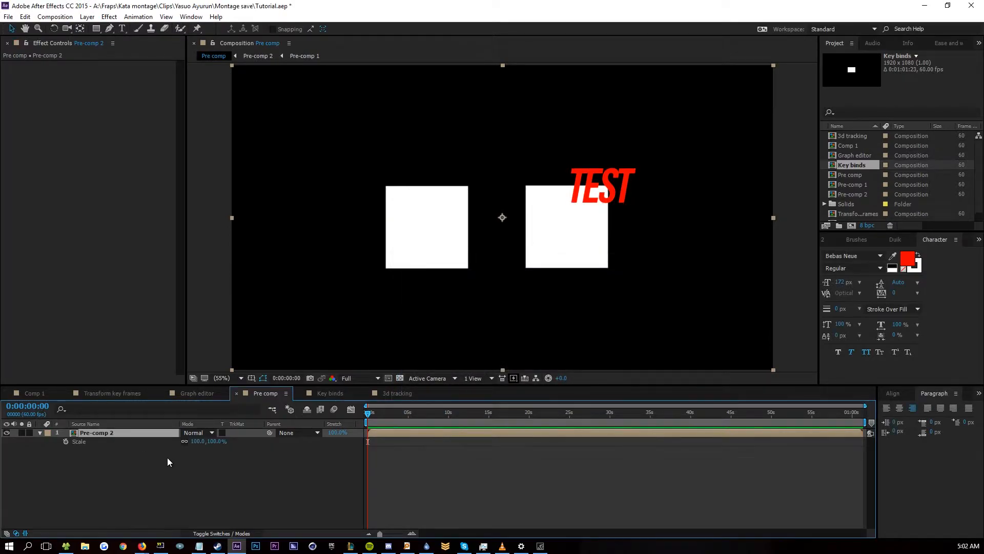
# Step: Try shifting Pre-comp 2's Position so the text and both squares move together, and undo the shift
pyautogui.press('p')
pyautogui.moveTo(191, 442)
pyautogui.mouseDown()
pyautogui.moveTo(11, 441)
pyautogui.moveTo(460, 440)
pyautogui.moveTo(31, 440)
pyautogui.moveTo(423, 441)
pyautogui.moveTo(195, 441)
pyautogui.mouseUp()
pyautogui.hotkey('ctrl', 'z')
pyautogui.click(200, 469)
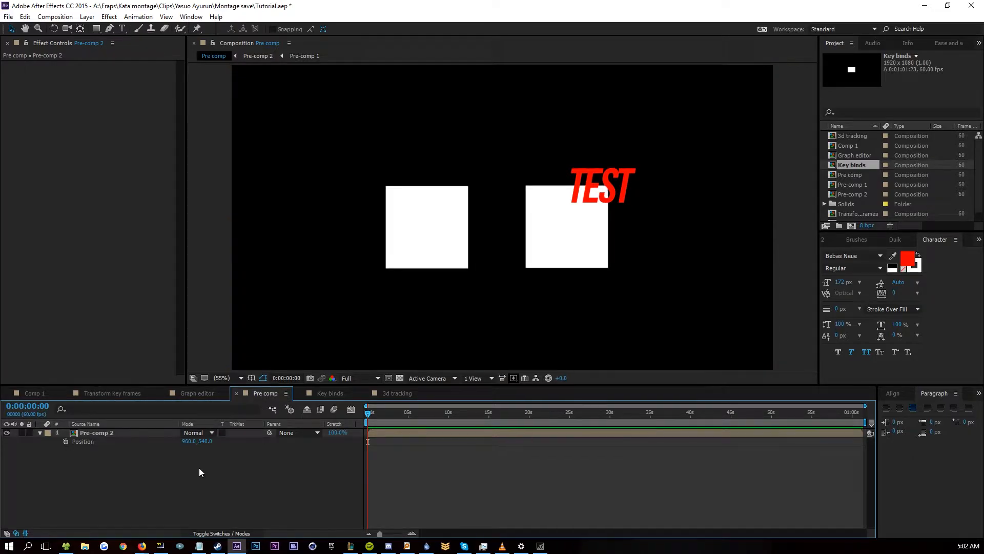
pyautogui.click(156, 432)
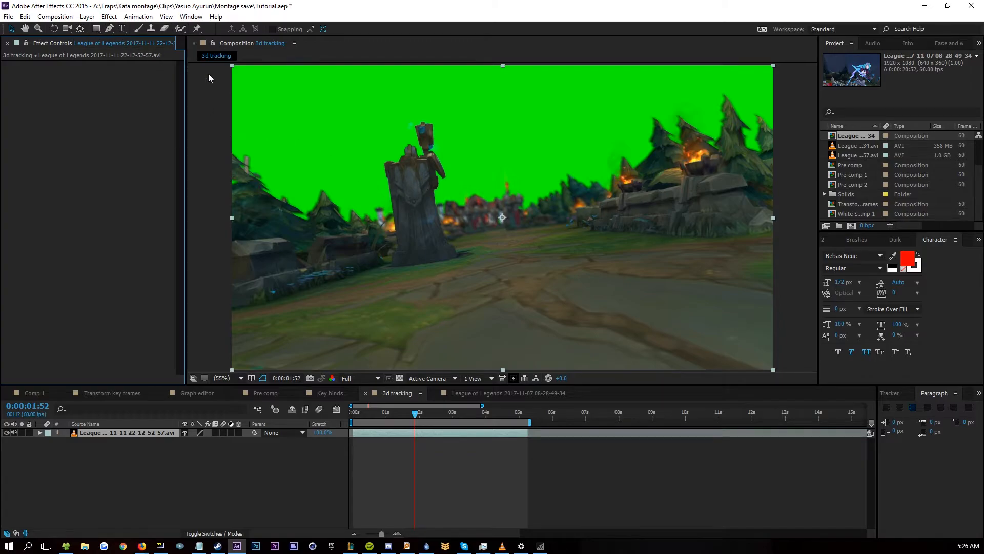
# Step: Draw a closed four-point Pen tool mask around the right half of the green-screen League of Legends 2017-11-11 clip
pyautogui.scroll(-1, 500, 199)
pyautogui.scroll(-2, 541, 192)
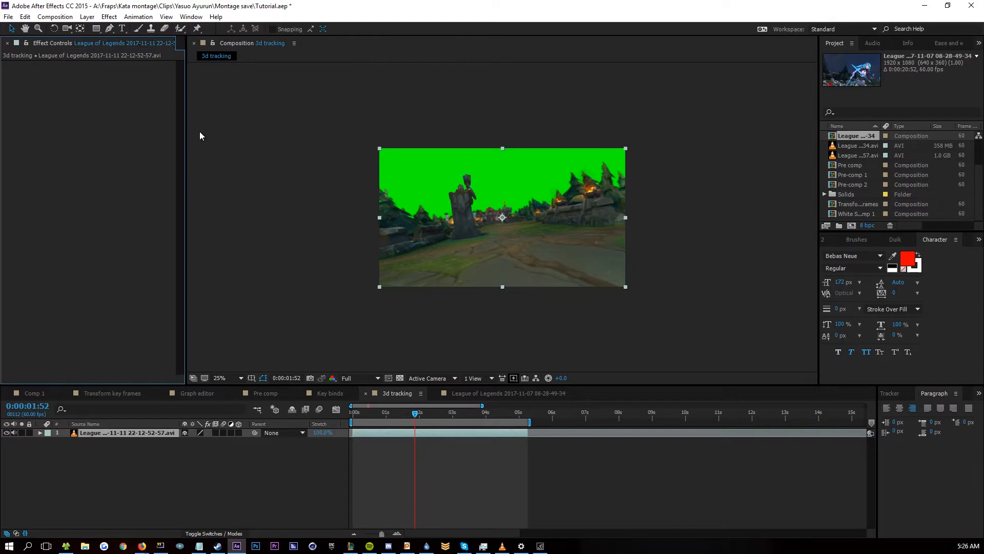
pyautogui.click(109, 31)
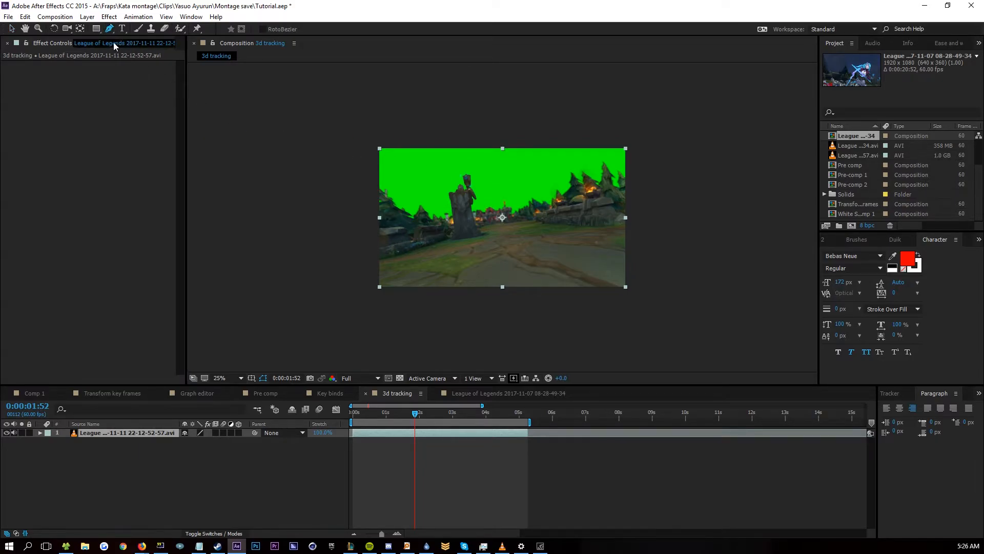
pyautogui.click(455, 439)
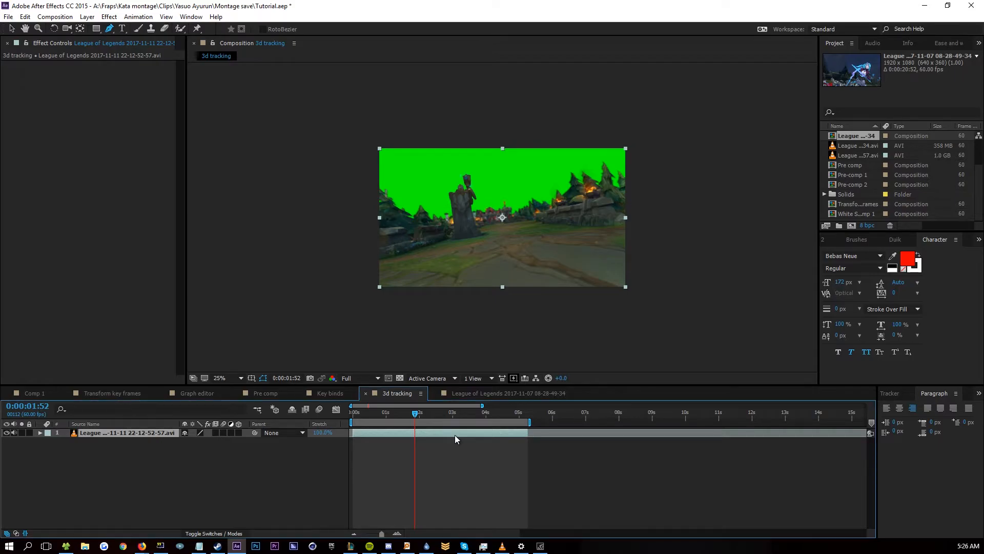
pyautogui.click(505, 141)
pyautogui.click(503, 306)
pyautogui.click(655, 307)
pyautogui.click(646, 137)
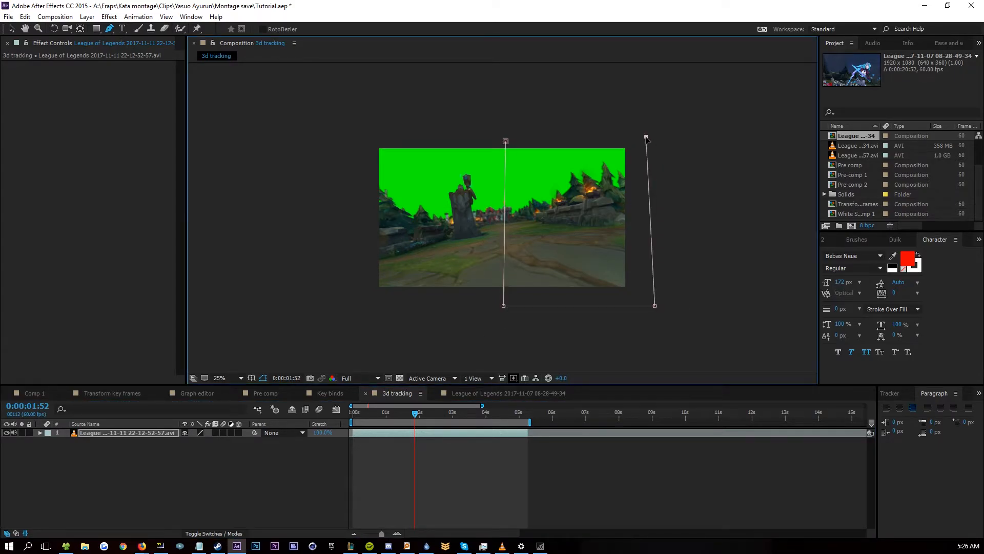
pyautogui.click(506, 142)
pyautogui.click(255, 475)
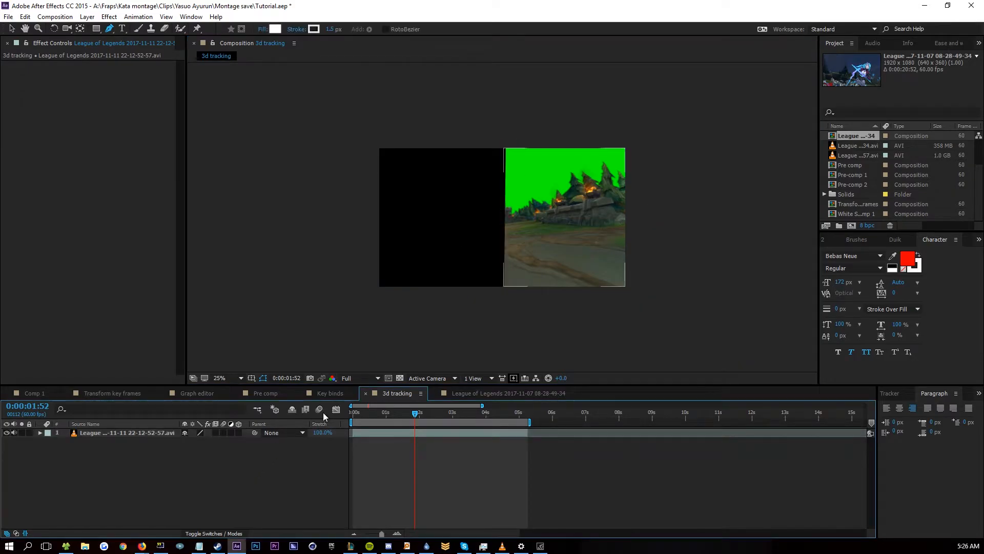
# Step: Reveal the clip's Mask 1 properties and set Mask Feather to 78 pixels
pyautogui.click(127, 433)
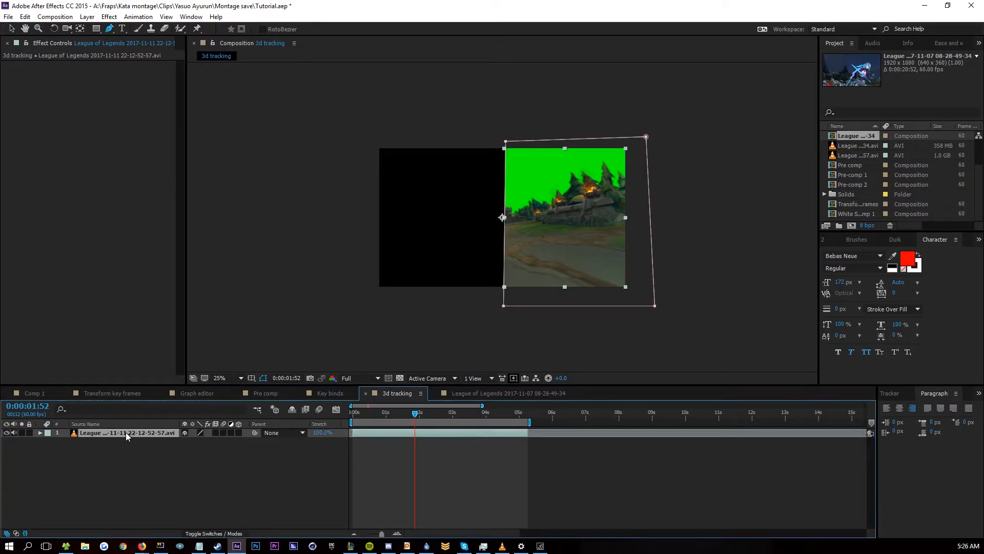
pyautogui.press('m')
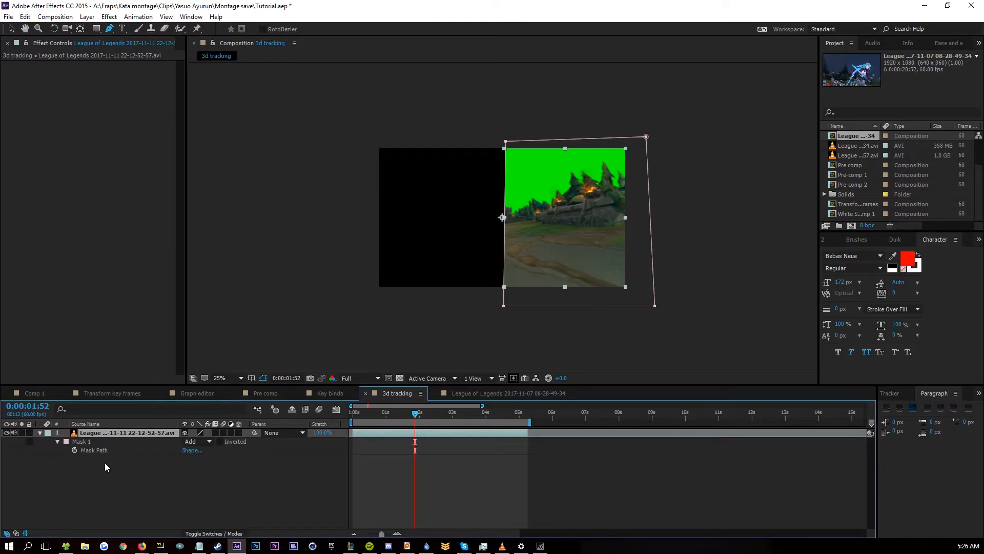
pyautogui.click(57, 443)
pyautogui.click(56, 443)
pyautogui.moveTo(198, 459); pyautogui.dragTo(238, 460)
pyautogui.click(224, 503)
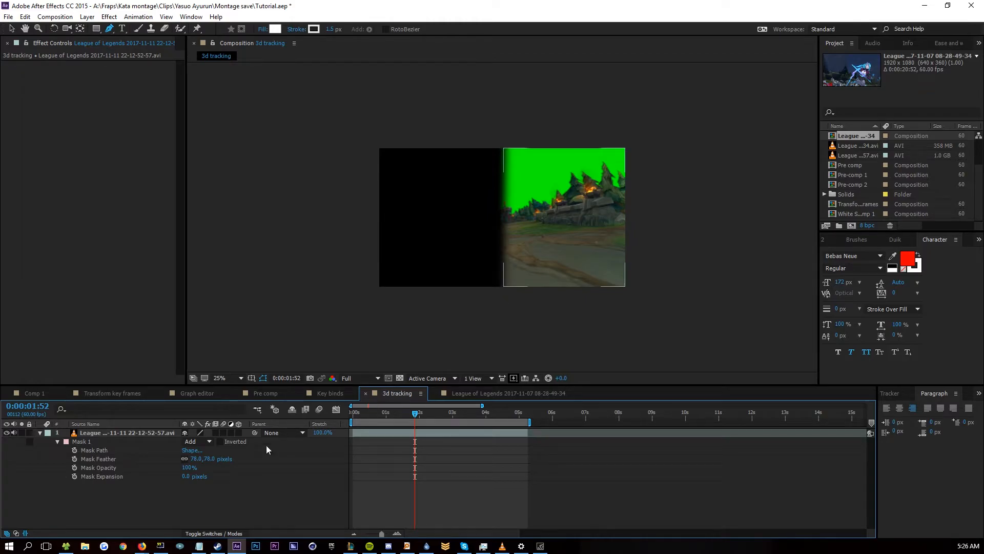
# Step: Try changing Mask 1's Mask Opacity and restore it to 100%
pyautogui.click(188, 467)
pyautogui.moveTo(188, 467); pyautogui.dragTo(212, 467)
pyautogui.click(179, 502)
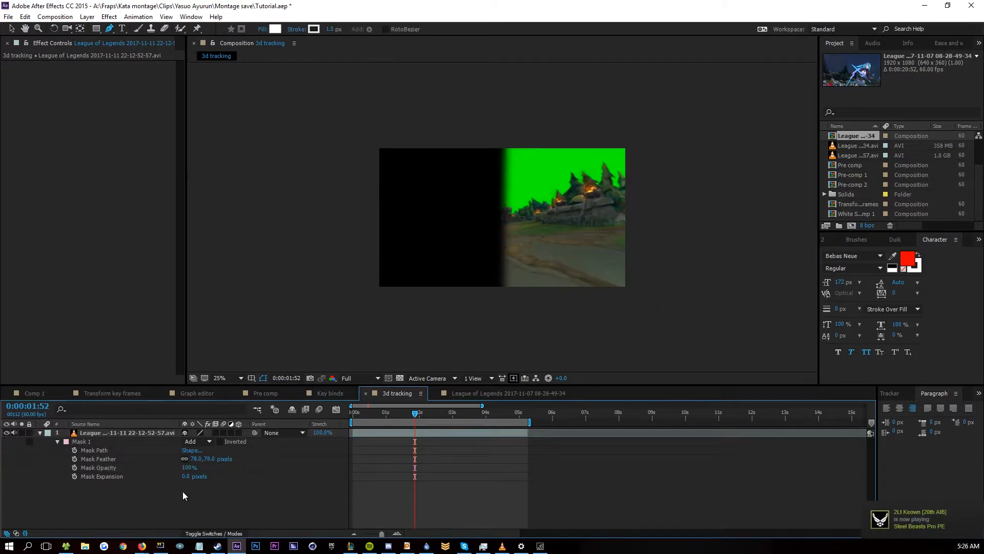
# Step: Set Mask 1's Mask Expansion to -20 pixels and reselect the masked clip layer
pyautogui.moveTo(191, 476); pyautogui.dragTo(217, 479)
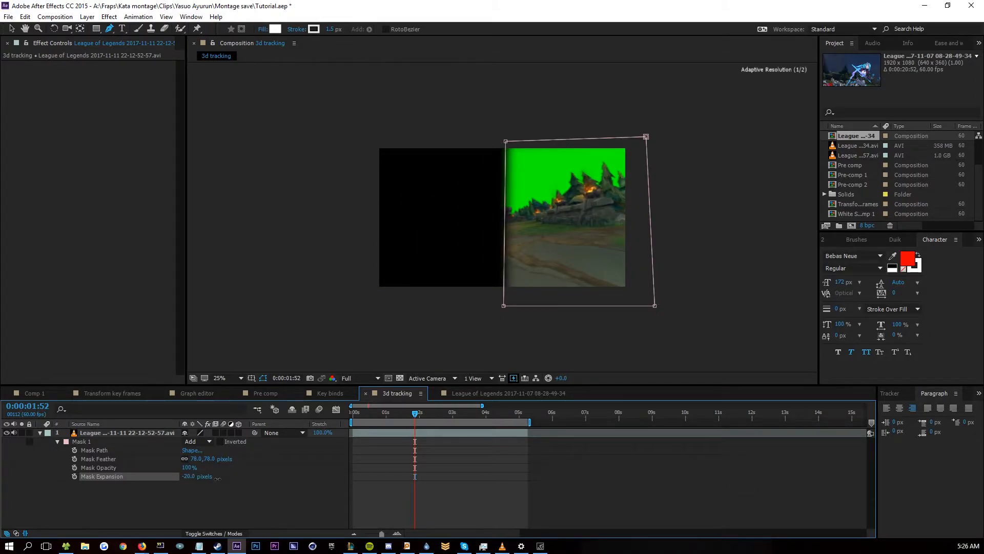
pyautogui.click(258, 512)
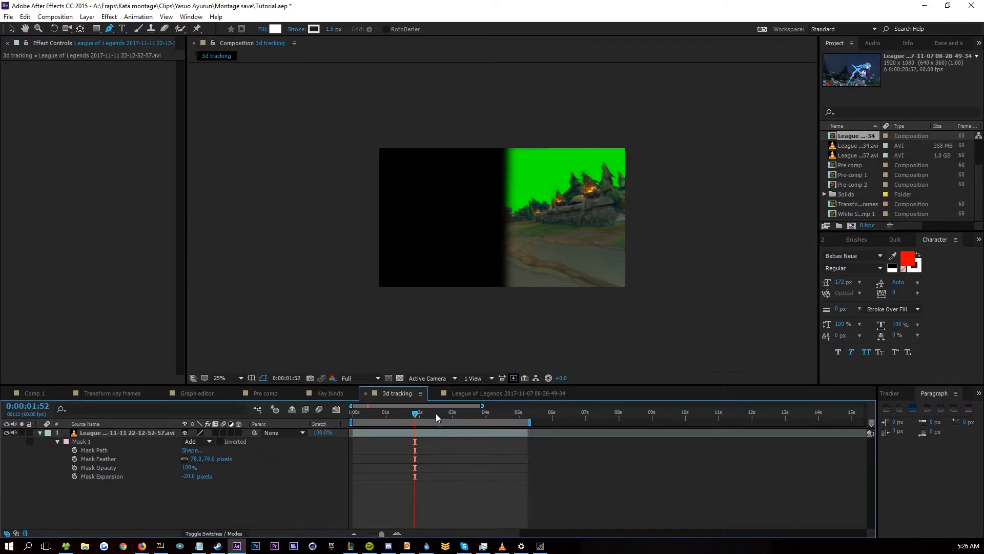
pyautogui.click(410, 431)
pyautogui.click(860, 154)
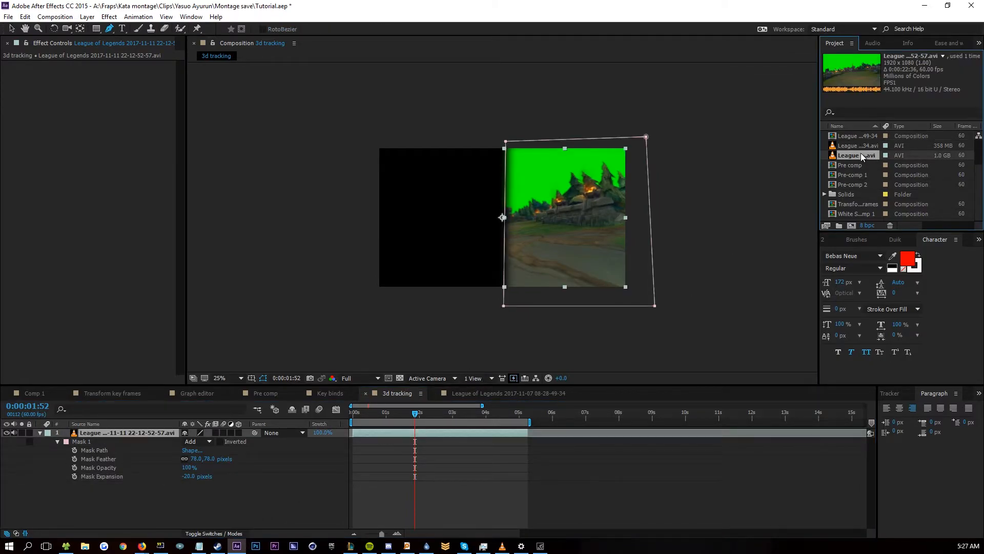
pyautogui.click(848, 146)
pyautogui.moveTo(856, 147); pyautogui.dragTo(224, 500)
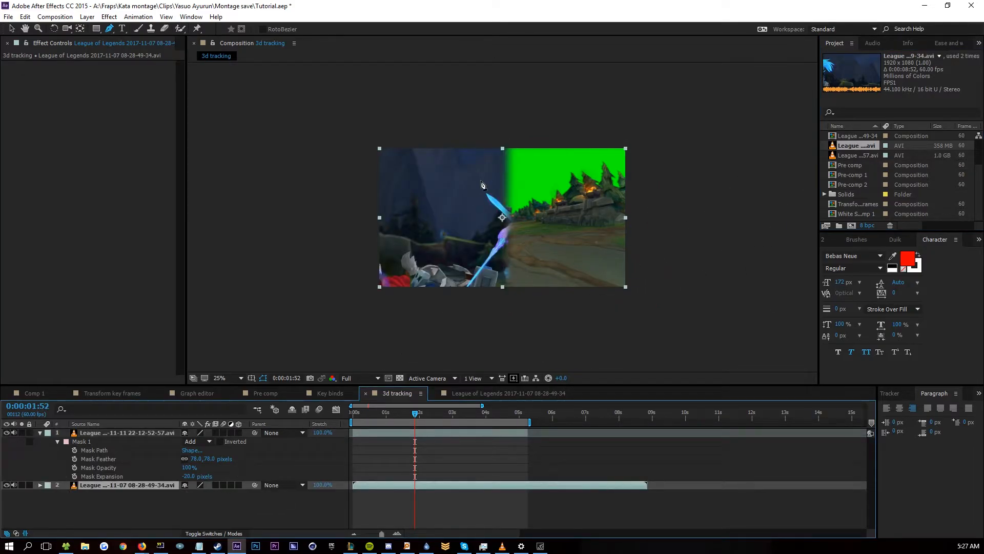
pyautogui.click(103, 433)
pyautogui.press('u')
pyautogui.click(199, 483)
pyautogui.click(130, 442)
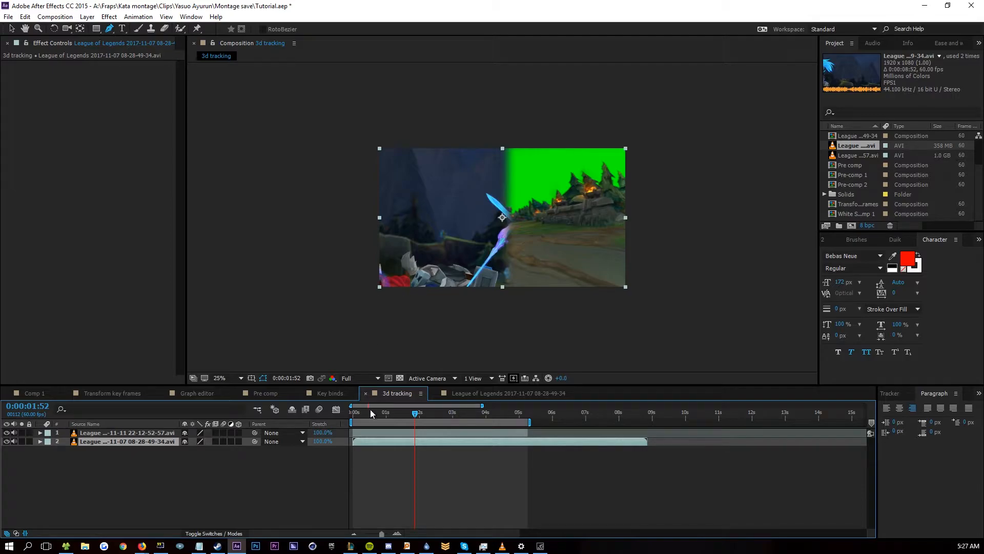
pyautogui.click(377, 433)
pyautogui.click(256, 500)
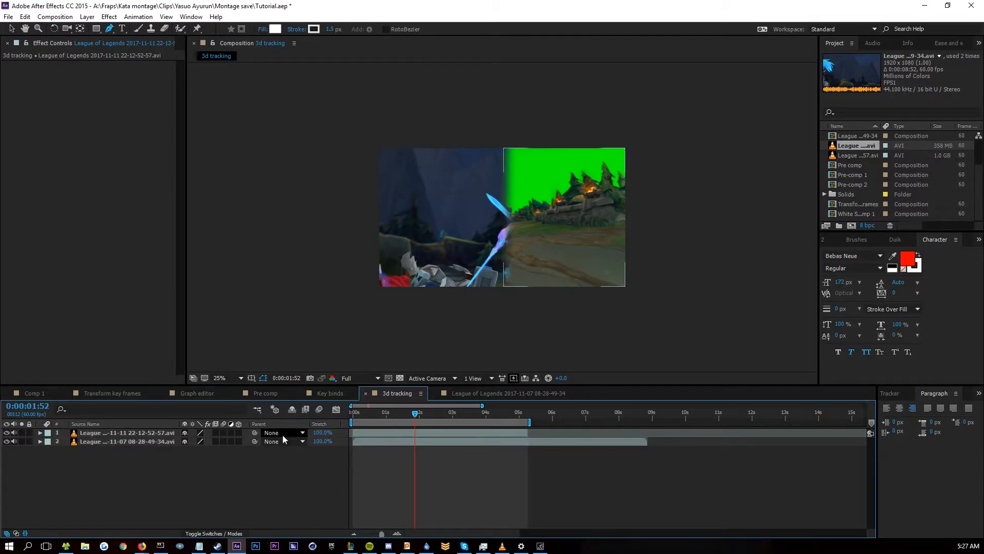
pyautogui.click(373, 432)
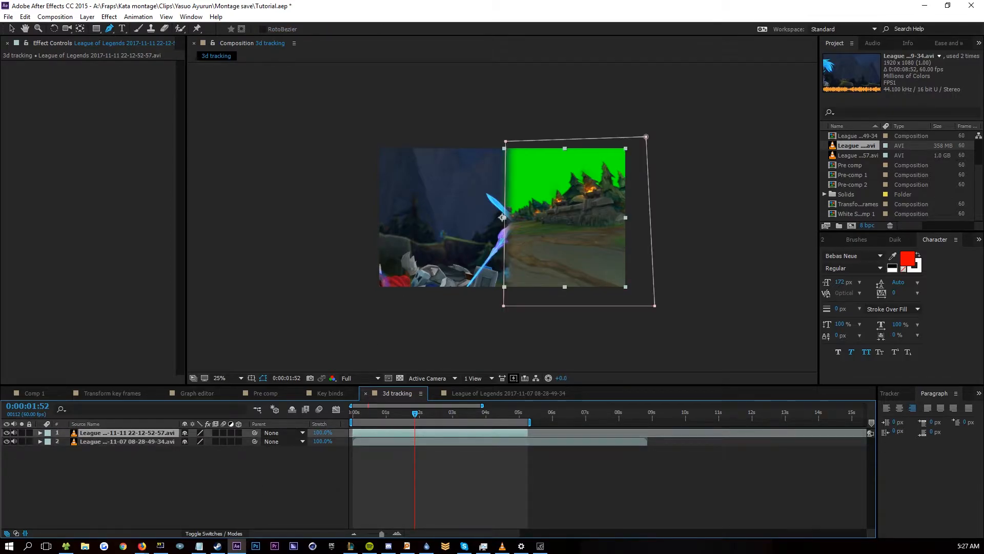
pyautogui.hotkey('alt', 'Tab')
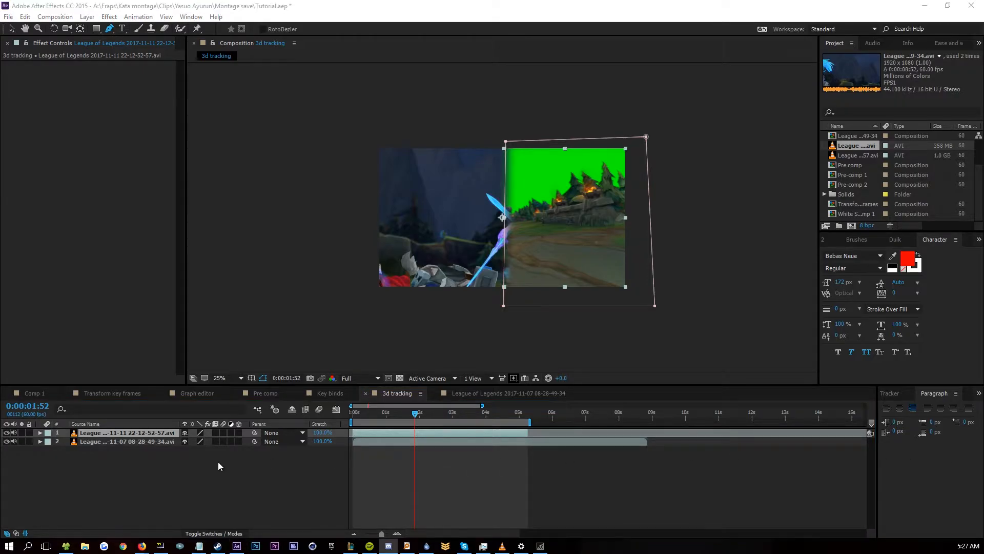
pyautogui.click(217, 484)
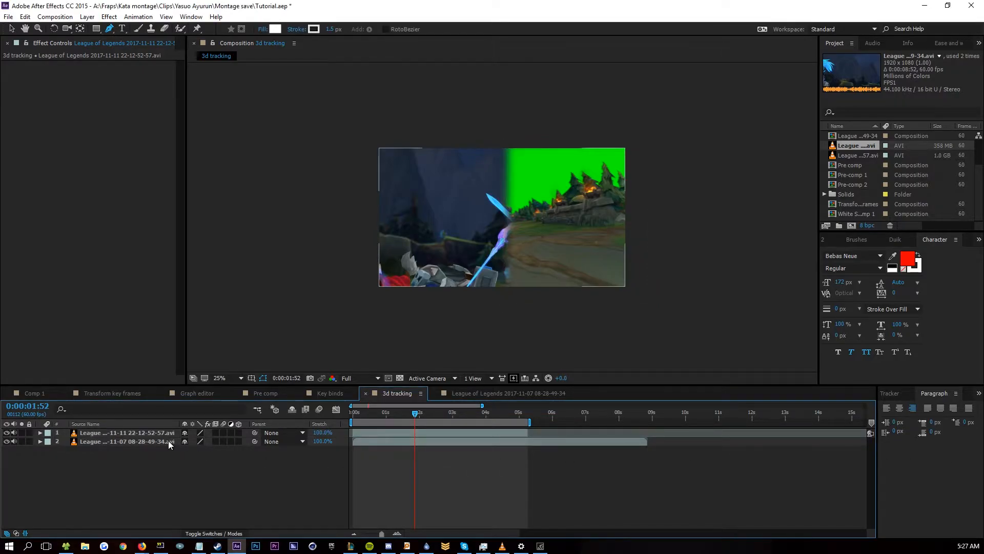
pyautogui.click(128, 435)
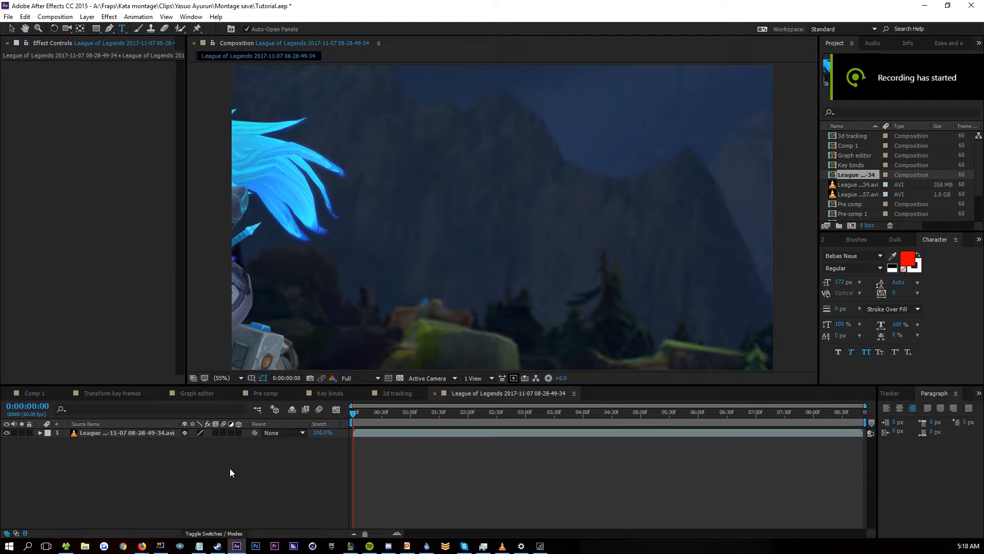
# Step: Enable time remapping on the League of Legends 2017-11-07 clip, check its end keyframe, and preview from the start
pyautogui.click(109, 433)
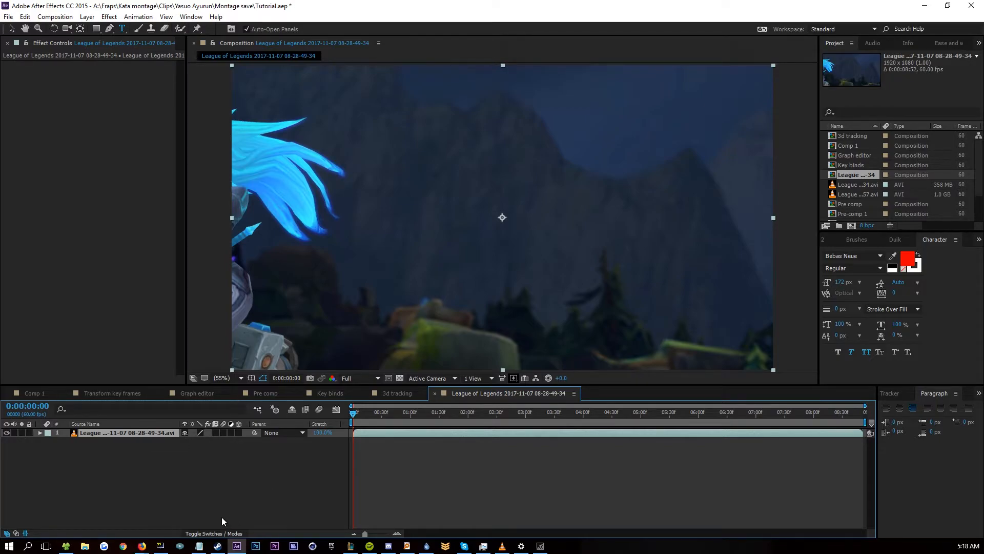
pyautogui.hotkey('ctrl', 'alt', 't')
pyautogui.click(353, 441)
pyautogui.click(865, 415)
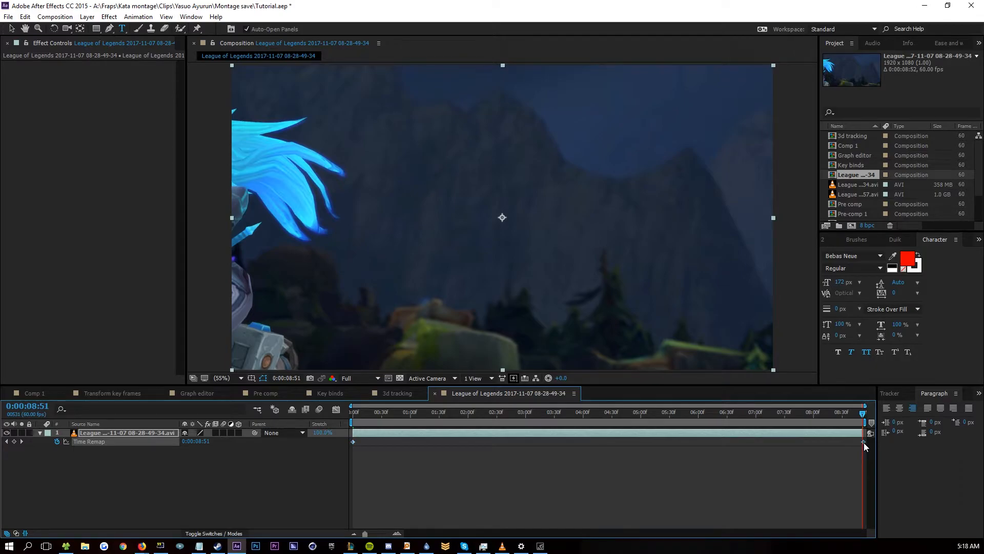
pyautogui.click(352, 413)
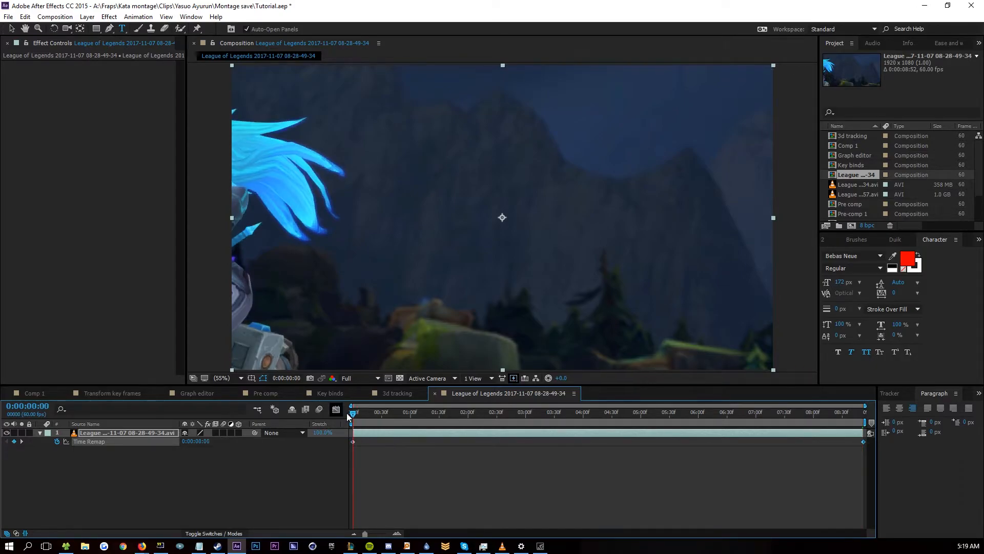
pyautogui.press('space')
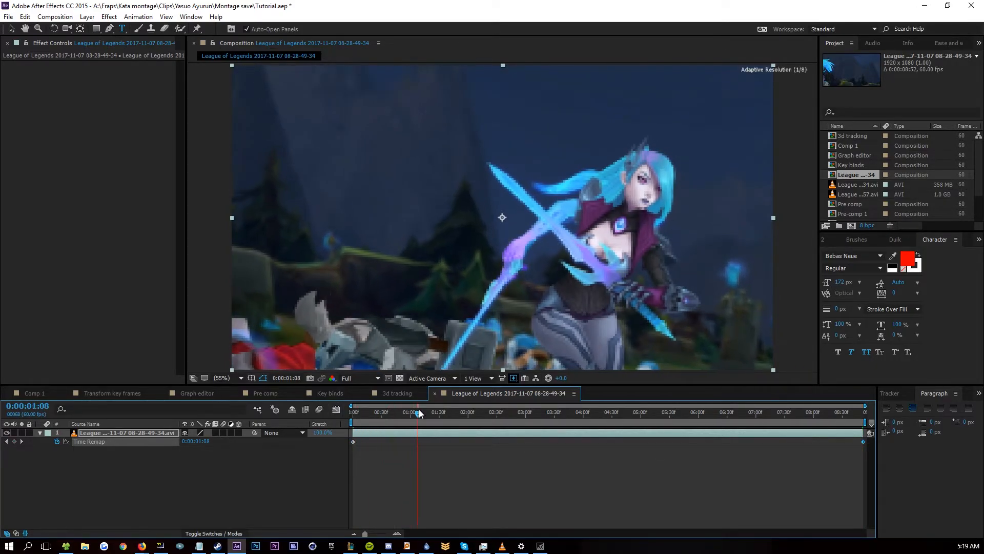
pyautogui.press('space')
# Step: Split the time-remapped clip about half a second in and delete the first part
pyautogui.moveTo(354, 412); pyautogui.dragTo(389, 433)
pyautogui.hotkey('ctrl', 'shift', 'd')
pyautogui.click(364, 443)
pyautogui.press('Delete')
# Step: Enable time remapping on the remaining part of the clip and shift it to the start of the composition
pyautogui.click(388, 431)
pyautogui.hotkey('ctrl', 'alt', 't')
pyautogui.moveTo(351, 441)
pyautogui.mouseDown()
pyautogui.moveTo(379, 442)
pyautogui.moveTo(367, 432)
pyautogui.mouseUp()
# Step: Set the clip's first Time Remap keyframe, at the composition start, to 0:00:00:32
pyautogui.press('Home')
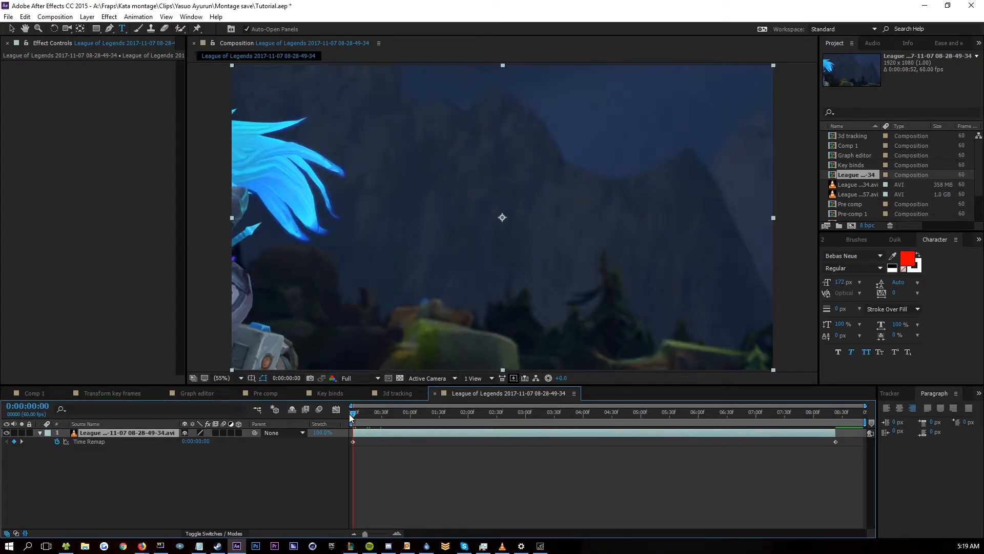
pyautogui.moveTo(195, 441); pyautogui.dragTo(213, 440)
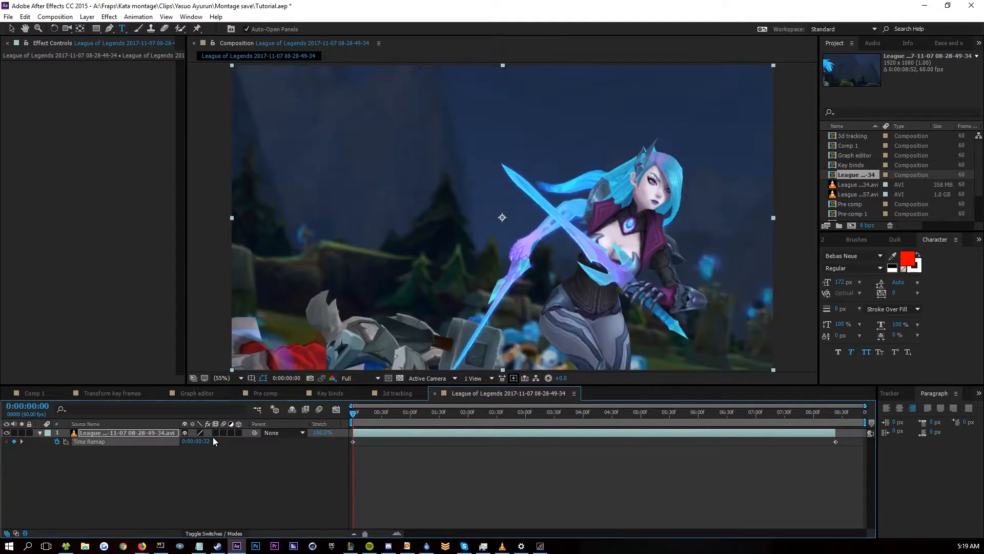
pyautogui.click(385, 468)
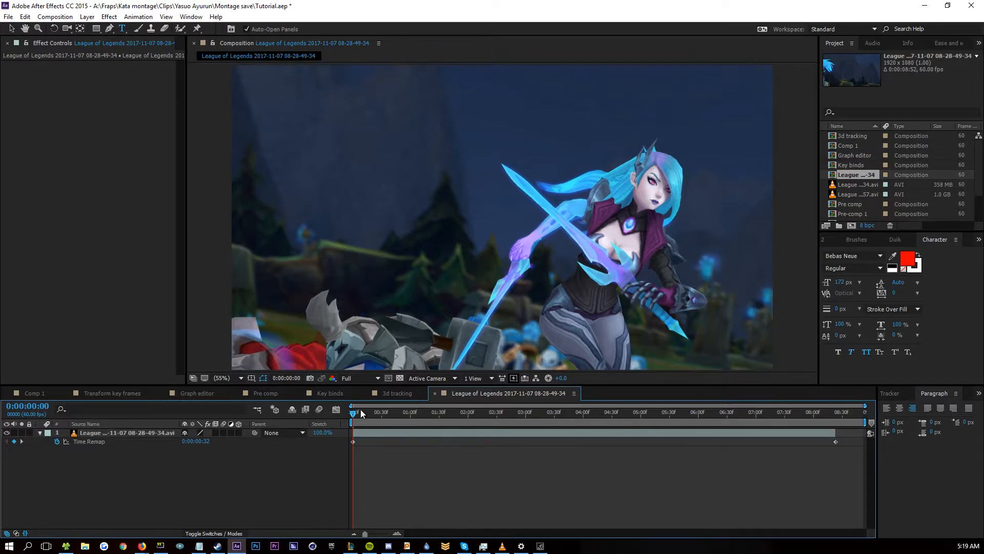
# Step: Move the clip's end Time Remap keyframe to 0:00:04:09 and scrub through the sped-up footage
pyautogui.moveTo(353, 413); pyautogui.dragTo(591, 414)
pyautogui.moveTo(835, 442); pyautogui.dragTo(595, 439)
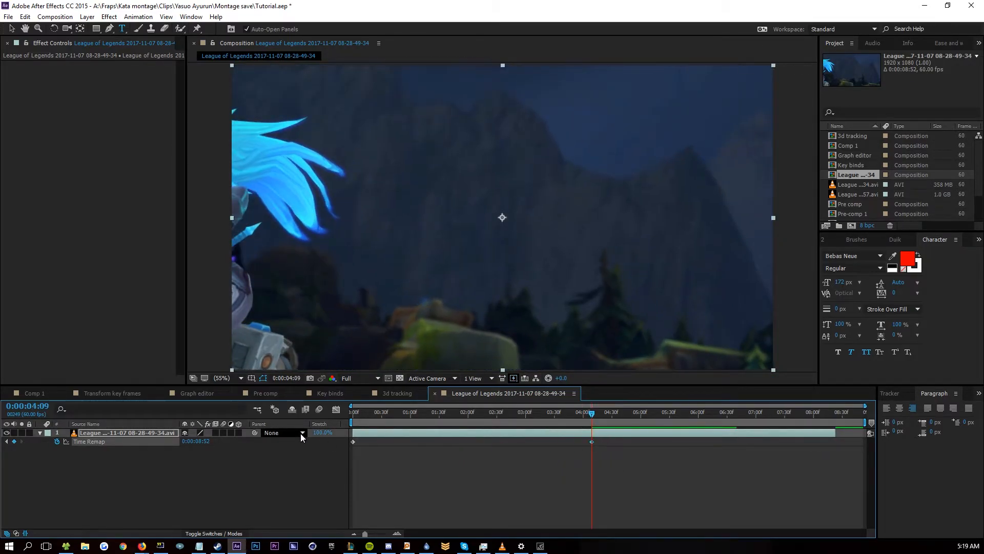
pyautogui.click(275, 482)
pyautogui.moveTo(363, 416); pyautogui.dragTo(591, 425)
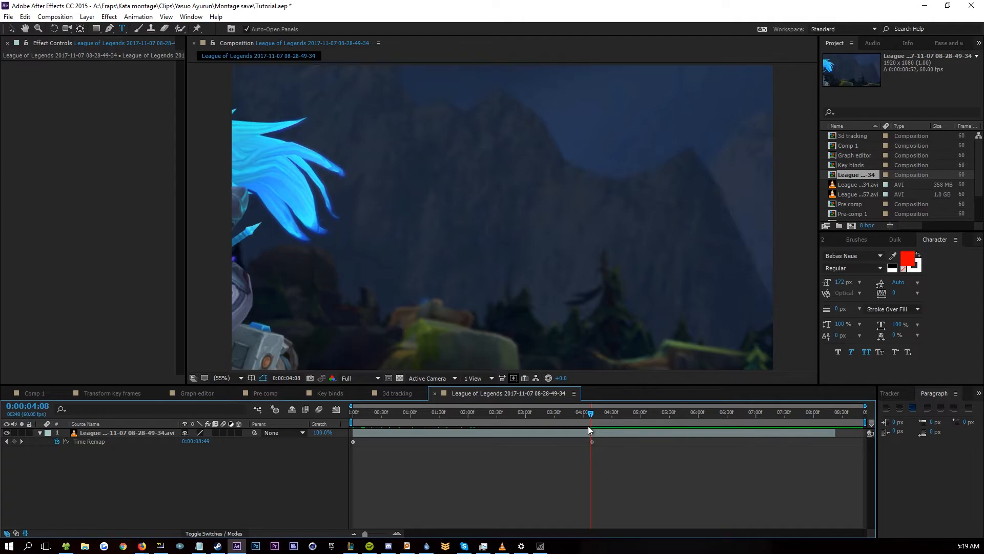
# Step: Set the League of Legends composition's duration to 0:00:20:52 and fit the longer composition in the timeline
pyautogui.hotkey('alt', 'Tab')
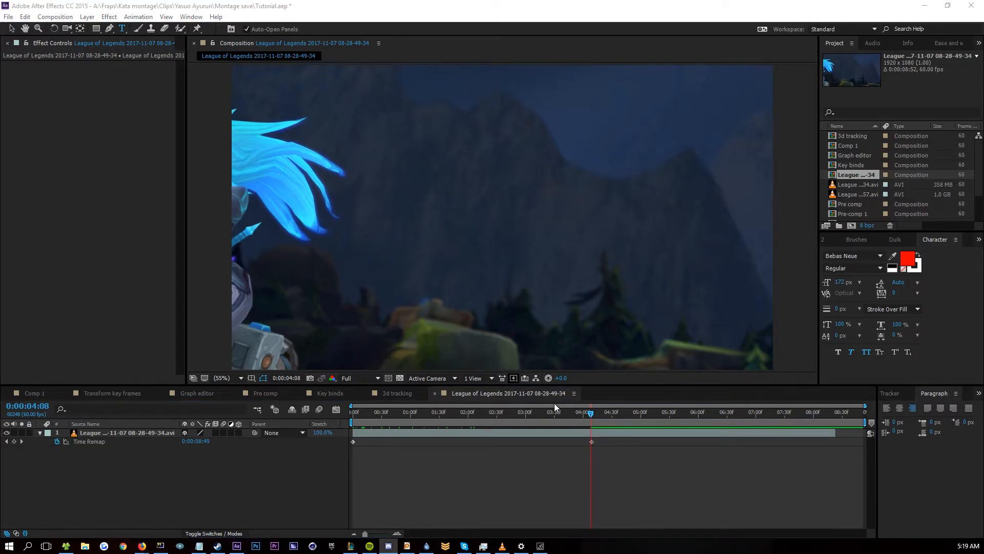
pyautogui.moveTo(548, 412); pyautogui.dragTo(591, 416)
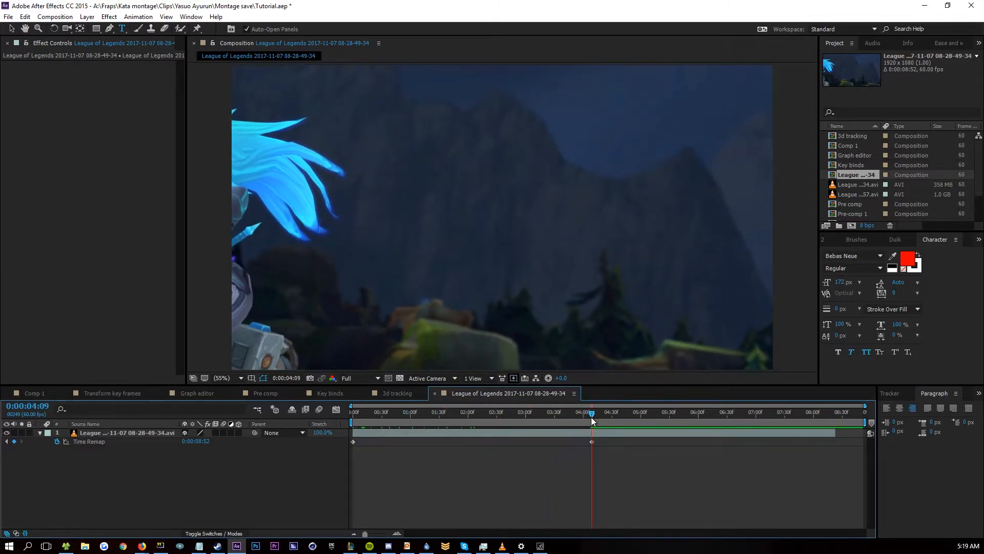
pyautogui.rightClick(485, 394)
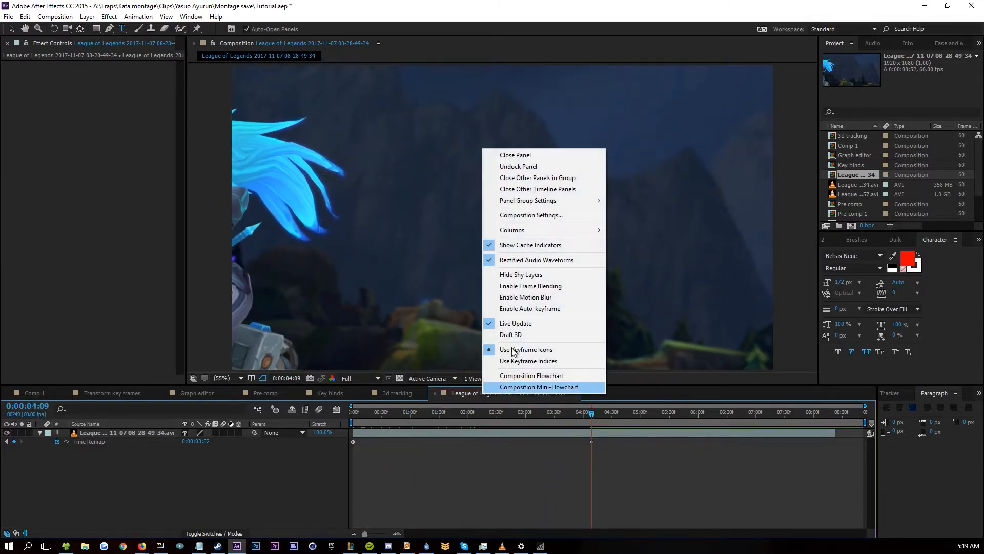
pyautogui.click(536, 214)
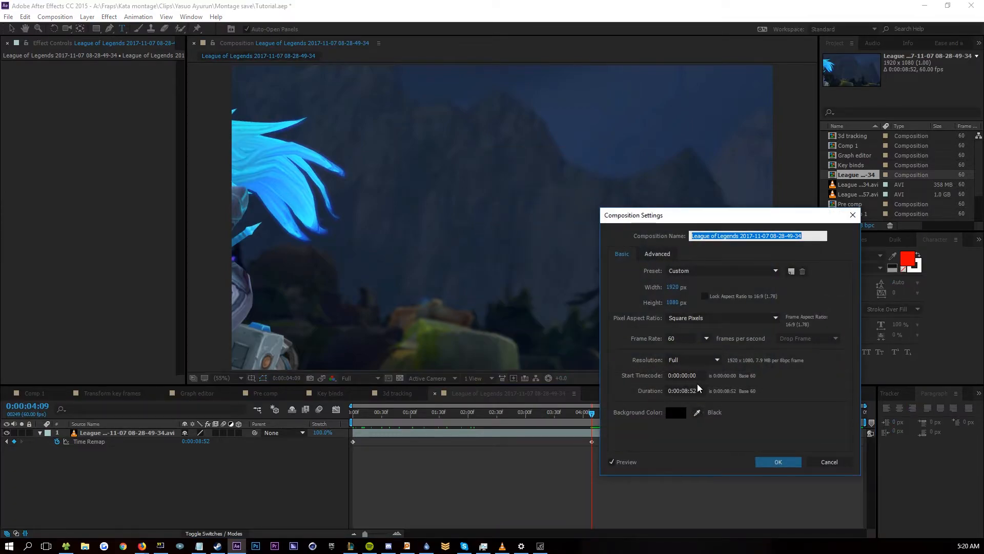
pyautogui.click(690, 391)
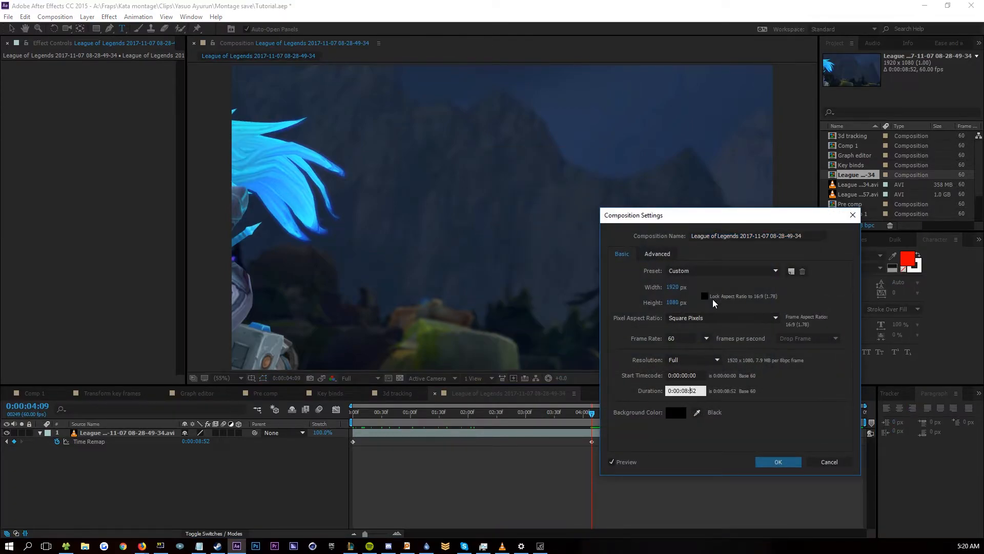
pyautogui.press('BackSpace')
pyautogui.press('BackSpace')
pyautogui.write('20')
pyautogui.press('Return')
pyautogui.click(354, 533)
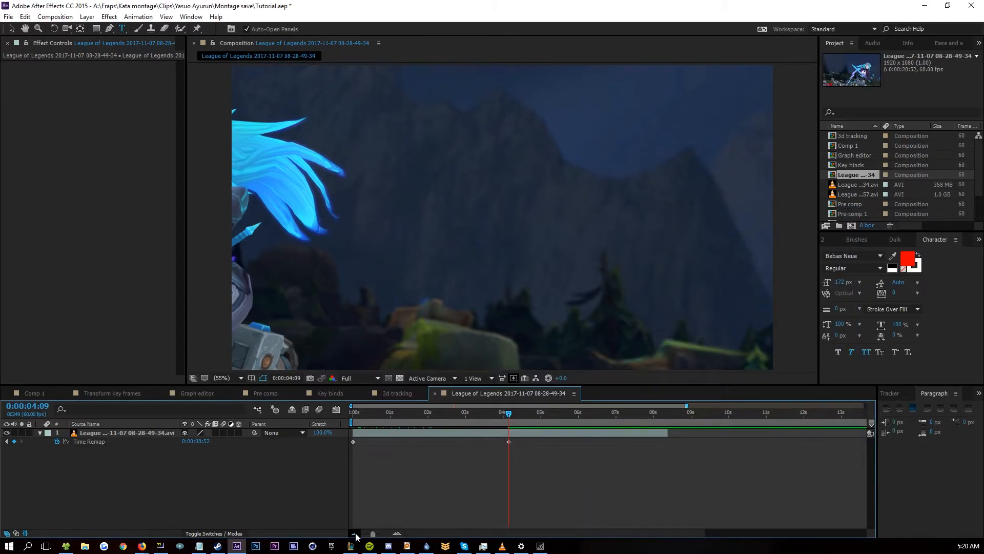
pyautogui.click(354, 533)
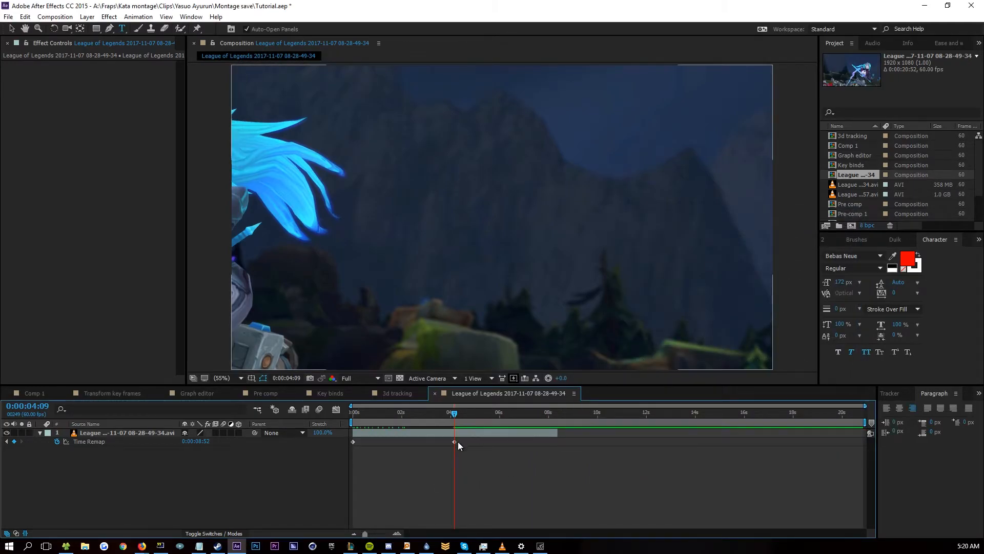
# Step: Slow the clip by moving its end Time Remap keyframe and out point to about 0:00:18:25, and end the work area there
pyautogui.moveTo(455, 441); pyautogui.dragTo(805, 442)
pyautogui.moveTo(561, 436); pyautogui.dragTo(808, 437)
pyautogui.moveTo(454, 414); pyautogui.dragTo(802, 419)
pyautogui.press('n')
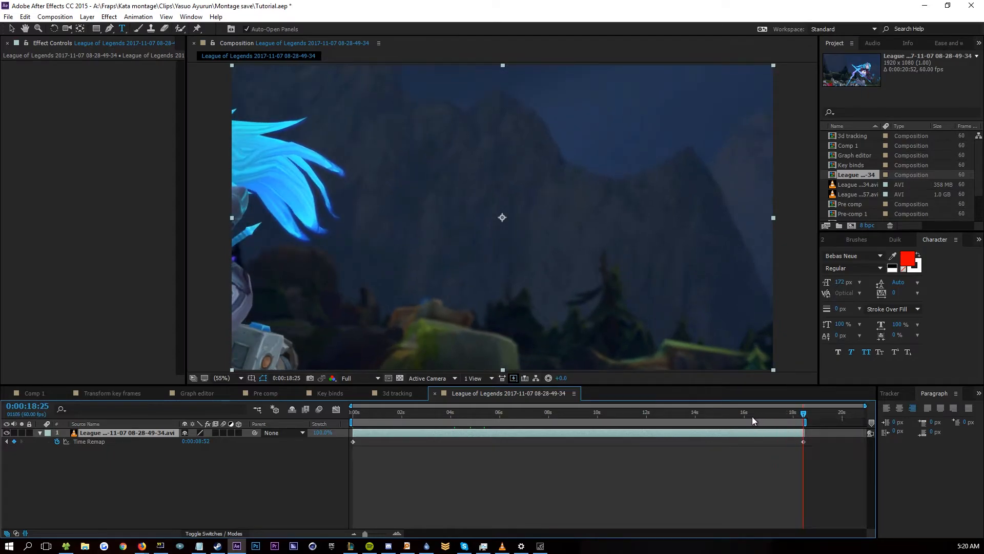
# Step: Preview the slowed-down clip and reduce the preview resolution to Third
pyautogui.press('space')
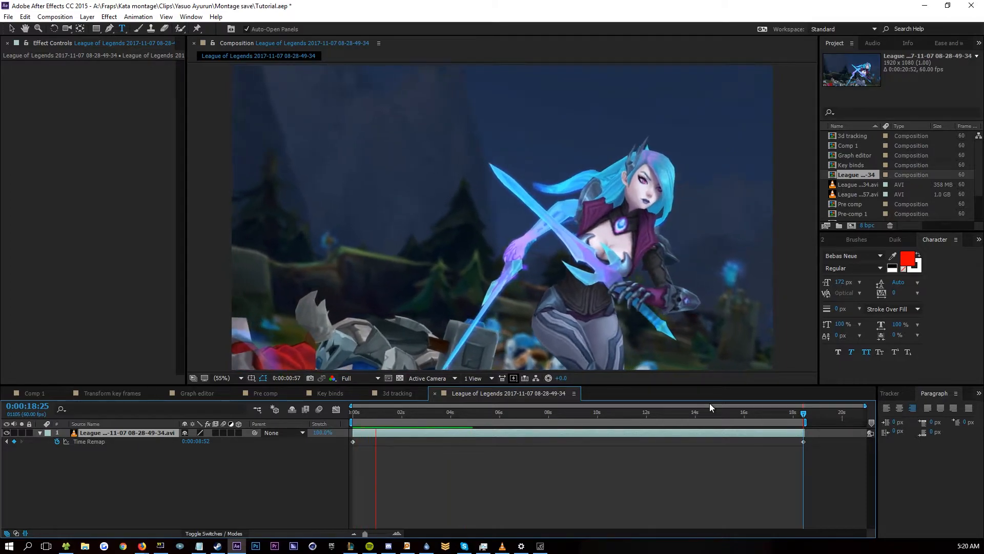
pyautogui.click(435, 413)
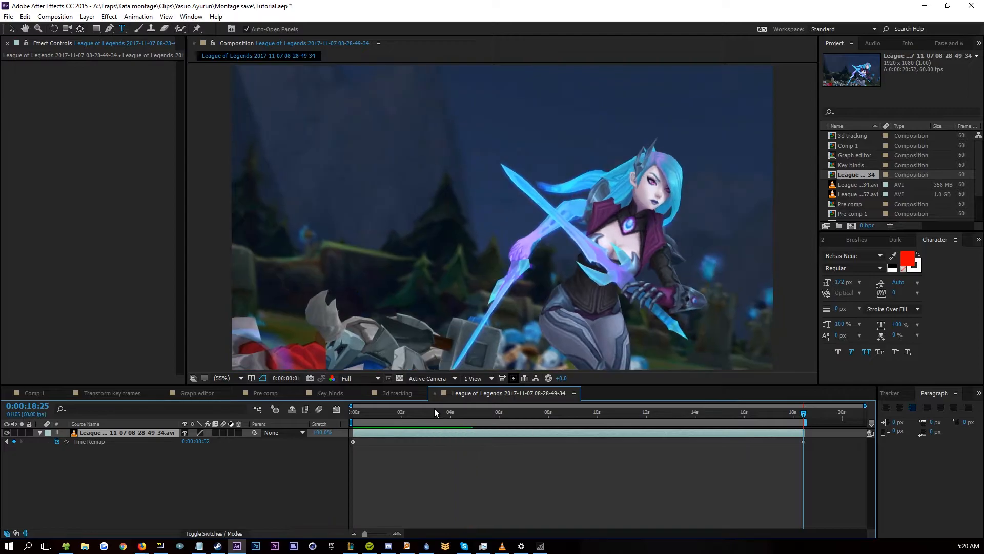
pyautogui.click(372, 380)
pyautogui.click(373, 430)
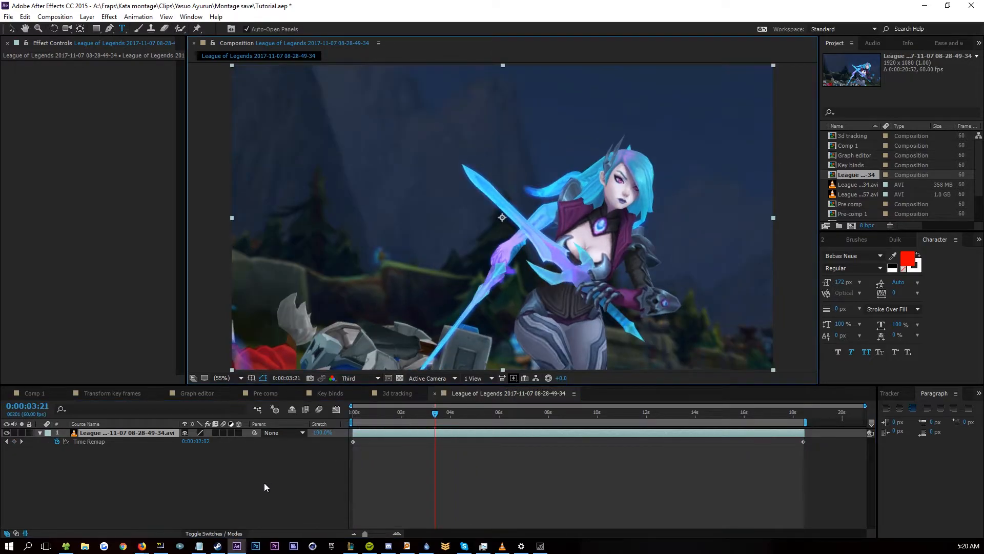
pyautogui.press('space')
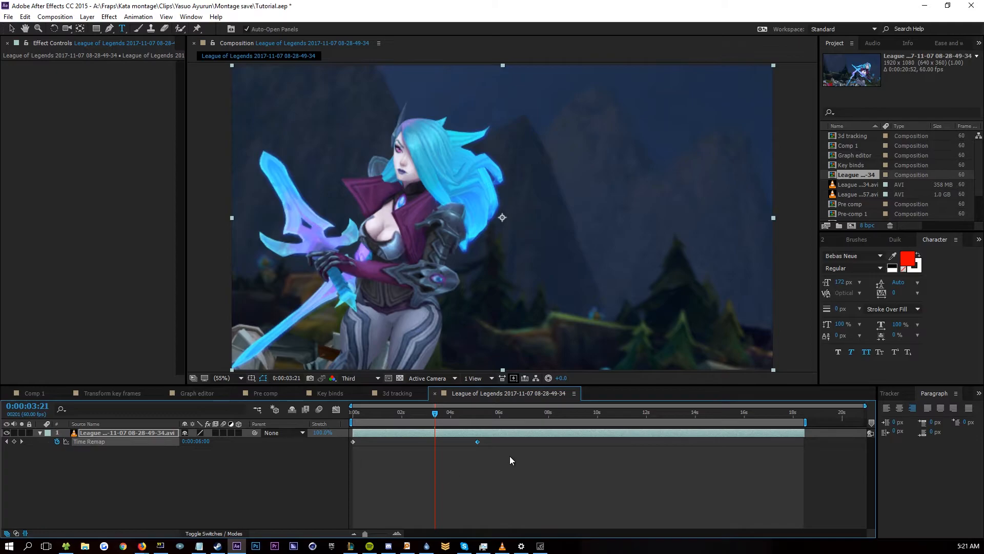
# Step: Split the clip at 0:00:02:06, delete the part after it, and move the end Time Remap keyframe to that time
pyautogui.moveTo(435, 413); pyautogui.dragTo(406, 419)
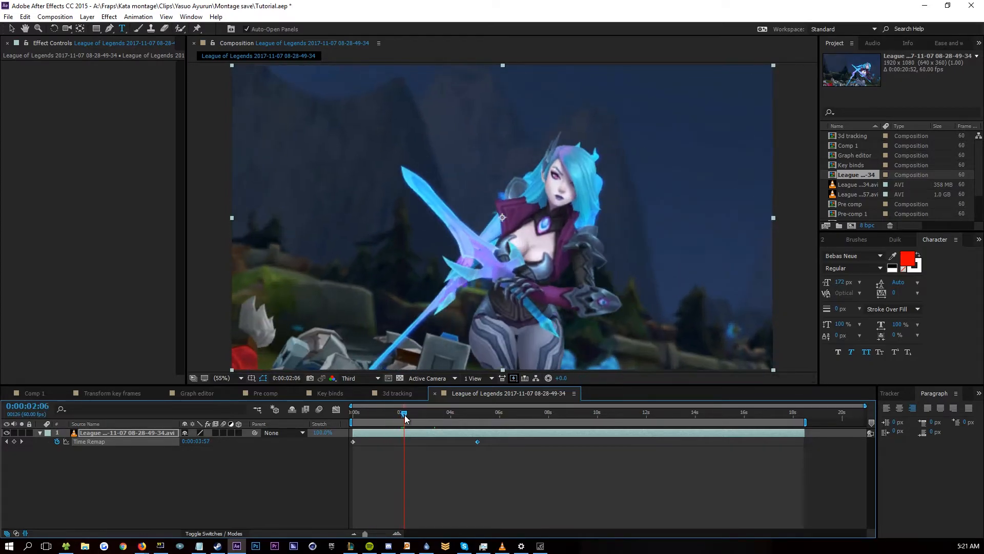
pyautogui.hotkey('ctrl', 'shift', 'd')
pyautogui.press('Delete')
pyautogui.click(388, 433)
pyautogui.click(475, 442)
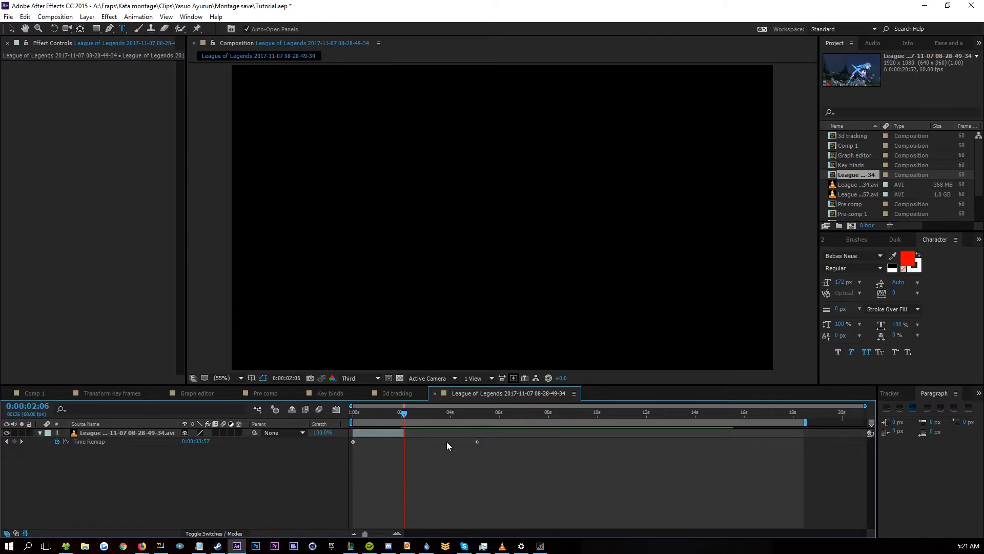
pyautogui.moveTo(476, 441); pyautogui.dragTo(412, 440)
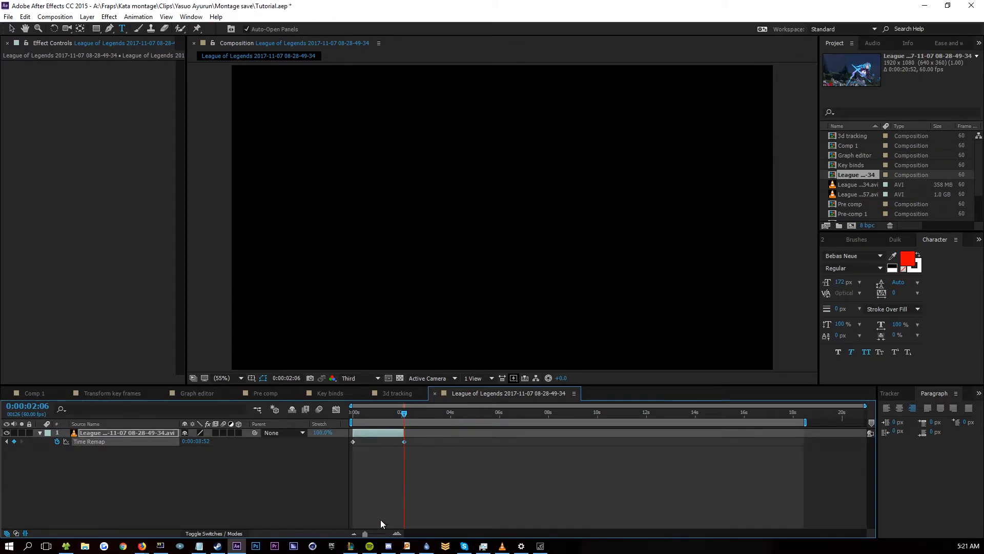
# Step: Apply Easy Ease to both Time Remap keyframes
pyautogui.click(396, 533)
pyautogui.moveTo(461, 534); pyautogui.dragTo(391, 533)
pyautogui.moveTo(410, 413); pyautogui.dragTo(337, 422)
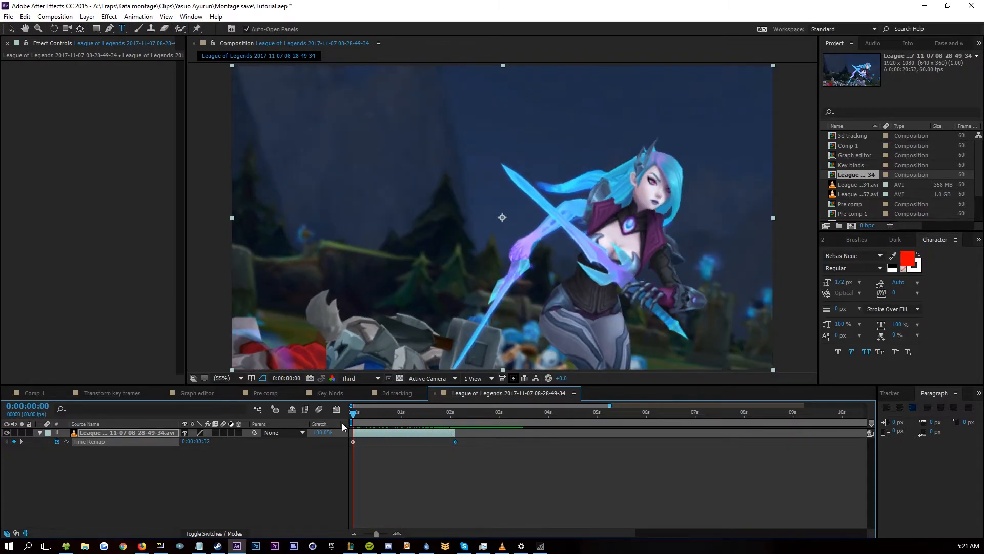
pyautogui.moveTo(460, 440); pyautogui.dragTo(342, 446)
pyautogui.press('F9')
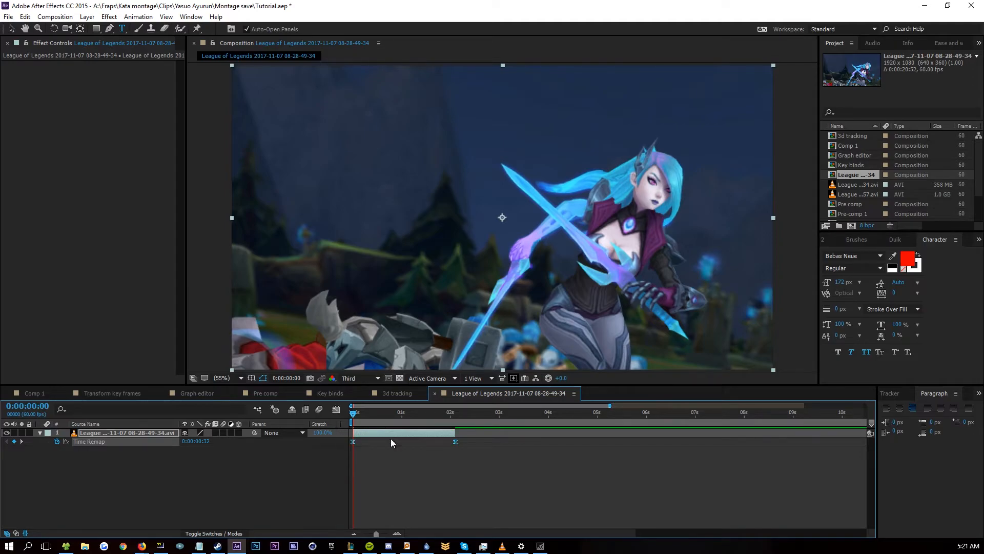
# Step: Open the Graph Editor for Time Remap and switch it to the value graph
pyautogui.click(339, 409)
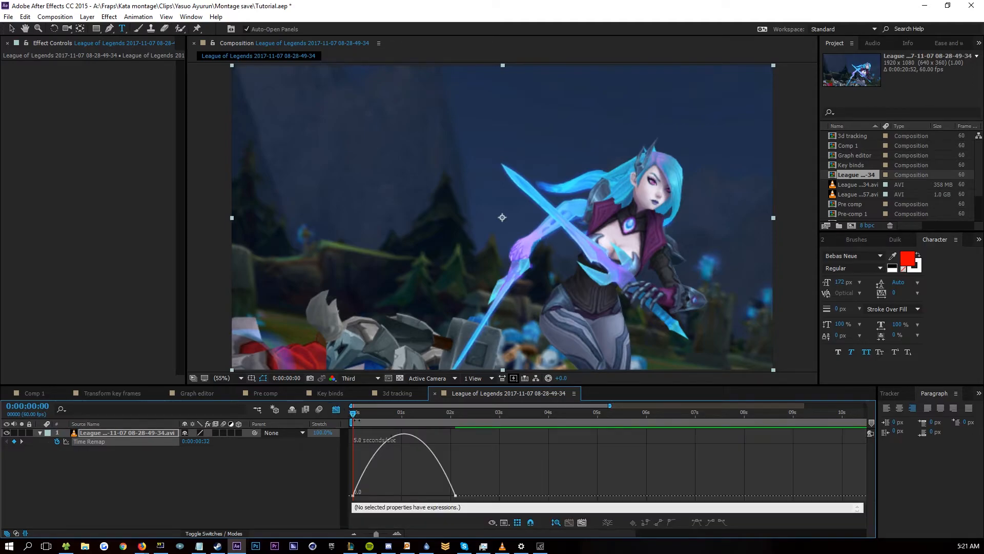
pyautogui.click(504, 521)
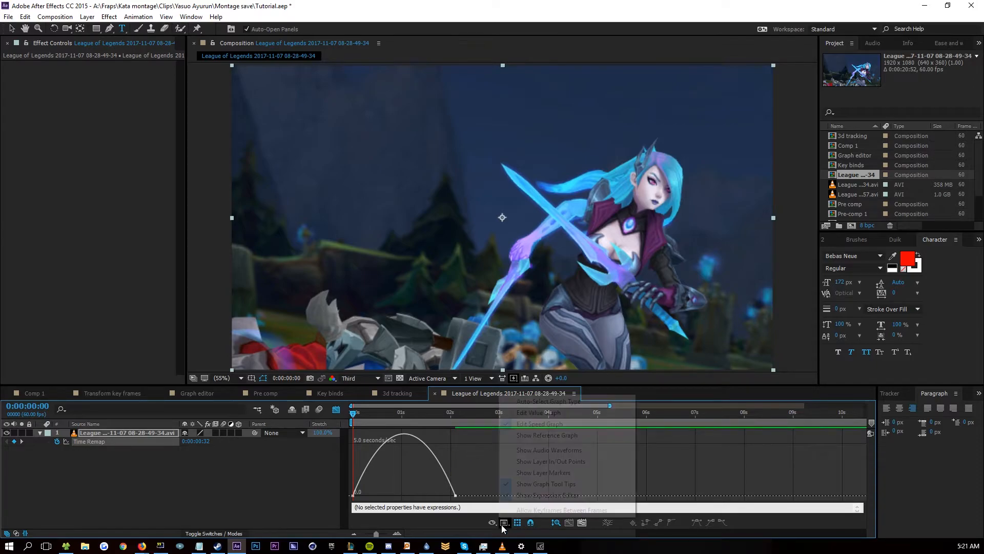
pyautogui.click(580, 413)
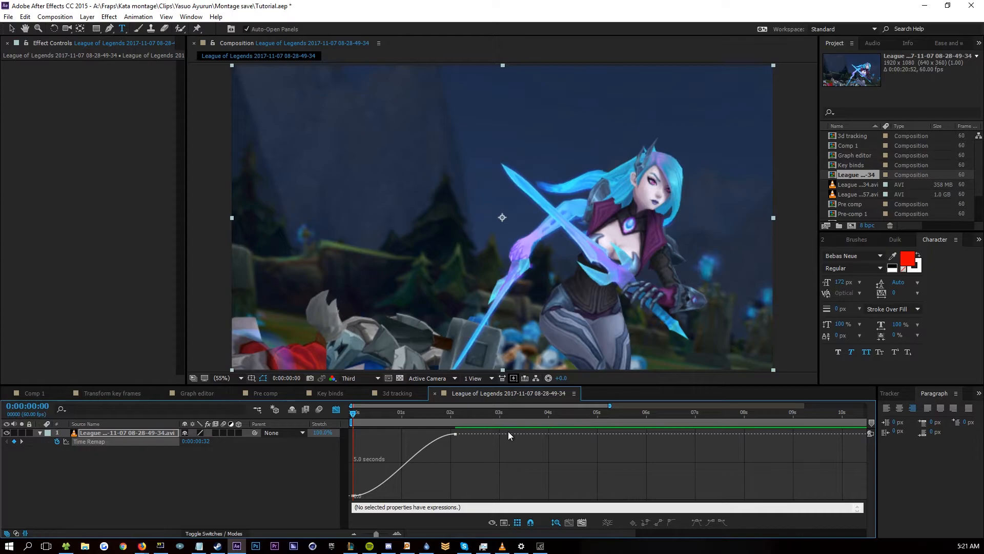
# Step: Reshape the Time Remap value curve by pulling the first keyframe's handle steeply up and the last keyframe's handle steeply down
pyautogui.click(397, 533)
pyautogui.click(354, 533)
pyautogui.click(455, 433)
pyautogui.moveTo(387, 495); pyautogui.dragTo(357, 455)
pyautogui.moveTo(422, 434); pyautogui.dragTo(451, 487)
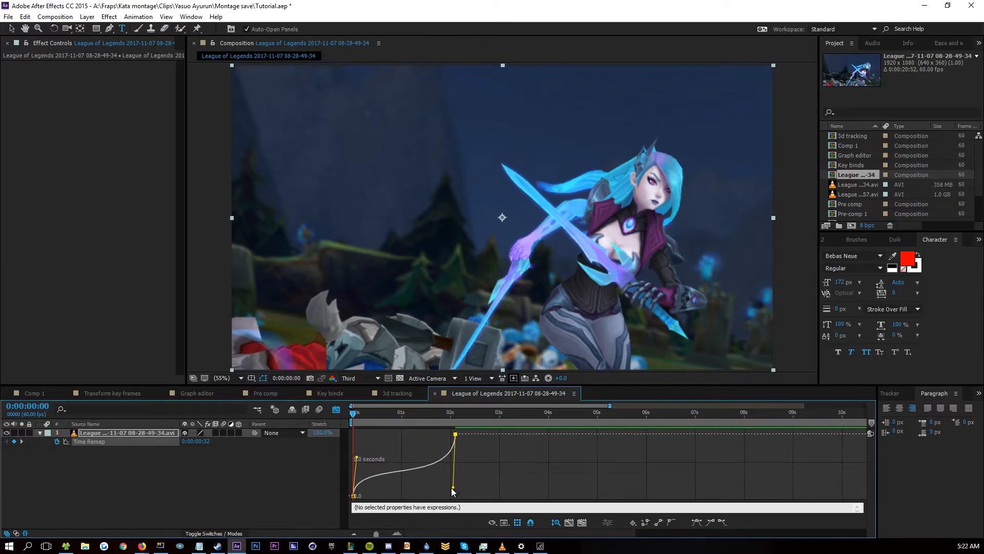
pyautogui.moveTo(356, 457); pyautogui.dragTo(362, 453)
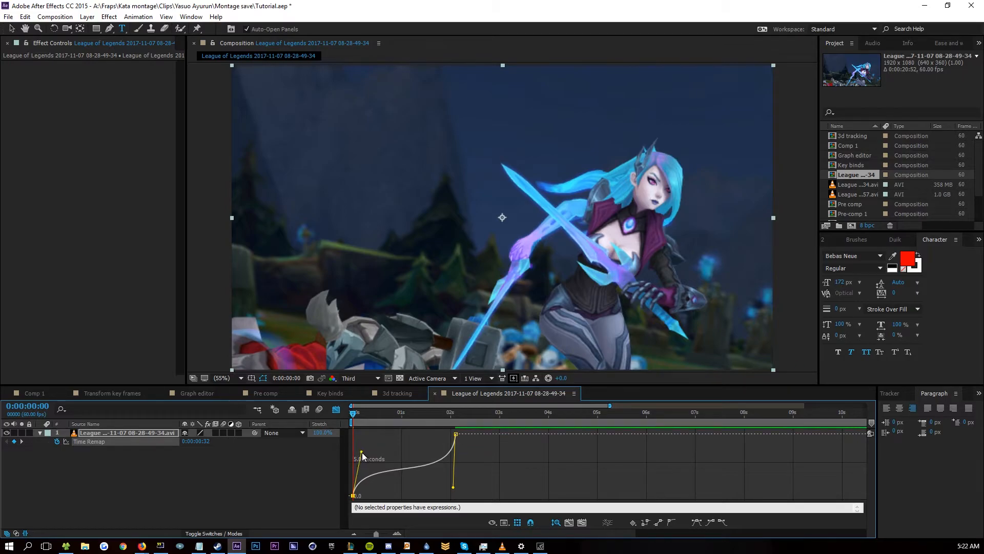
# Step: Leave the Graph Editor, end the work area at about 0:00:02:27 and preview the speed-ramped clip
pyautogui.click(336, 413)
pyautogui.moveTo(447, 413); pyautogui.dragTo(471, 414)
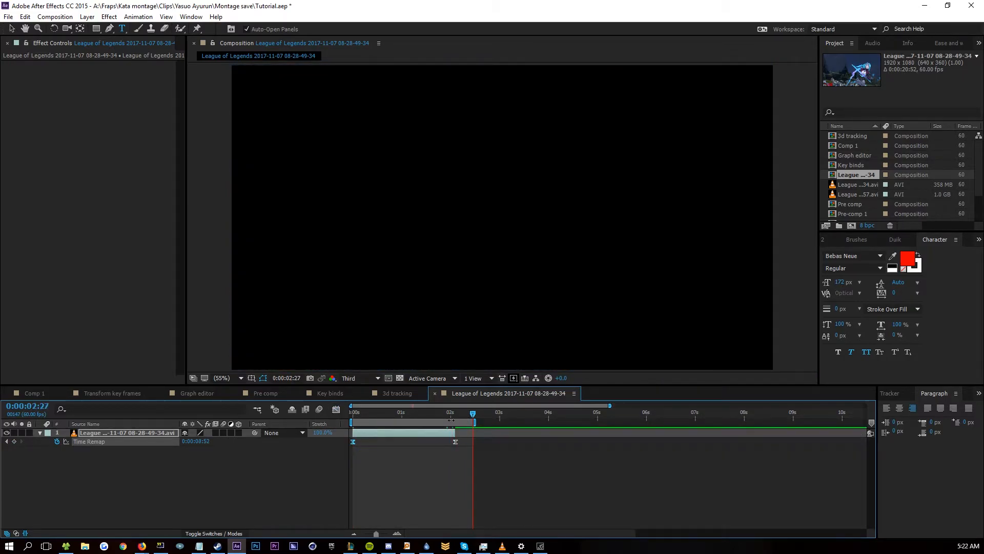
pyautogui.click(285, 479)
pyautogui.press('space')
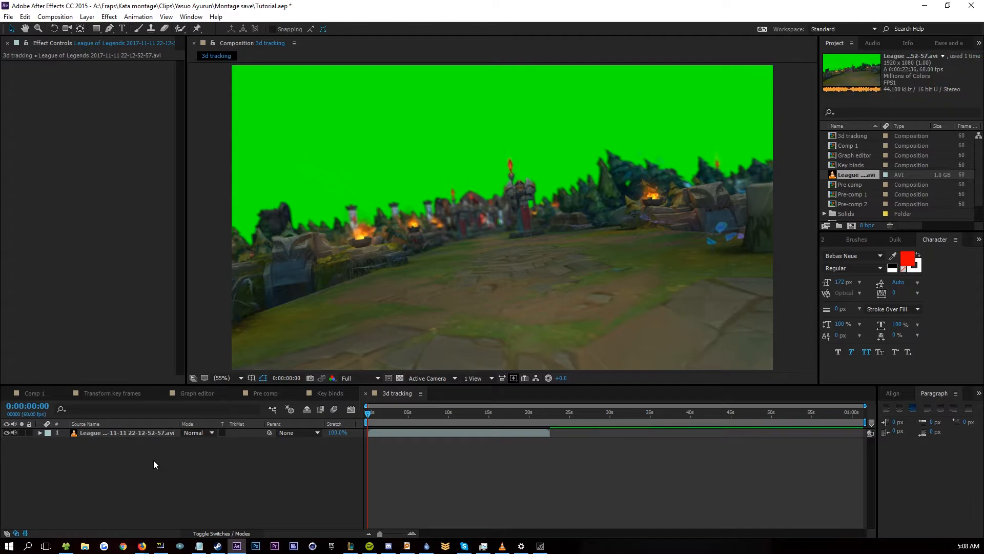
# Step: With the green-screen footage layer selected in the 3d tracking composition, close the Paragraph panel and show the Tracker panel
pyautogui.click(125, 432)
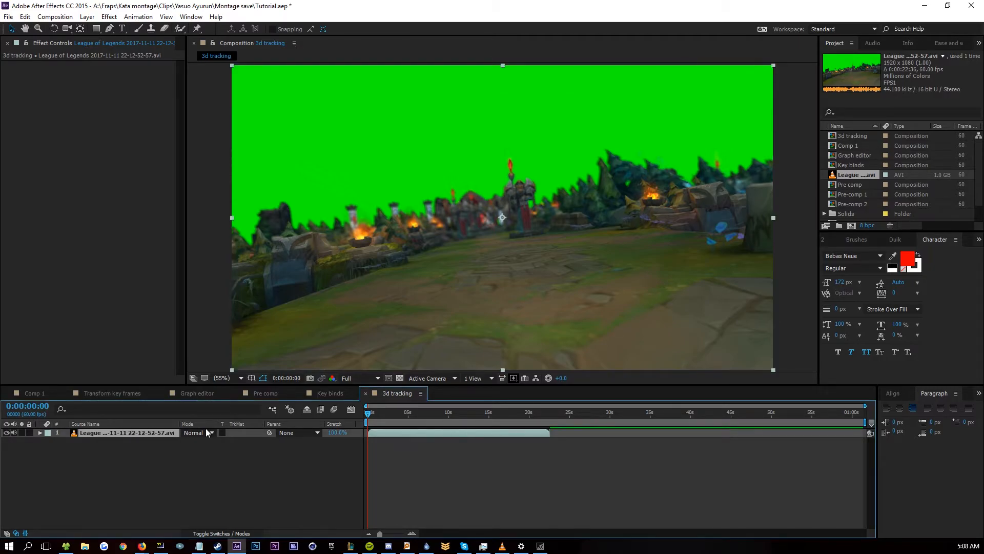
pyautogui.rightClick(934, 394)
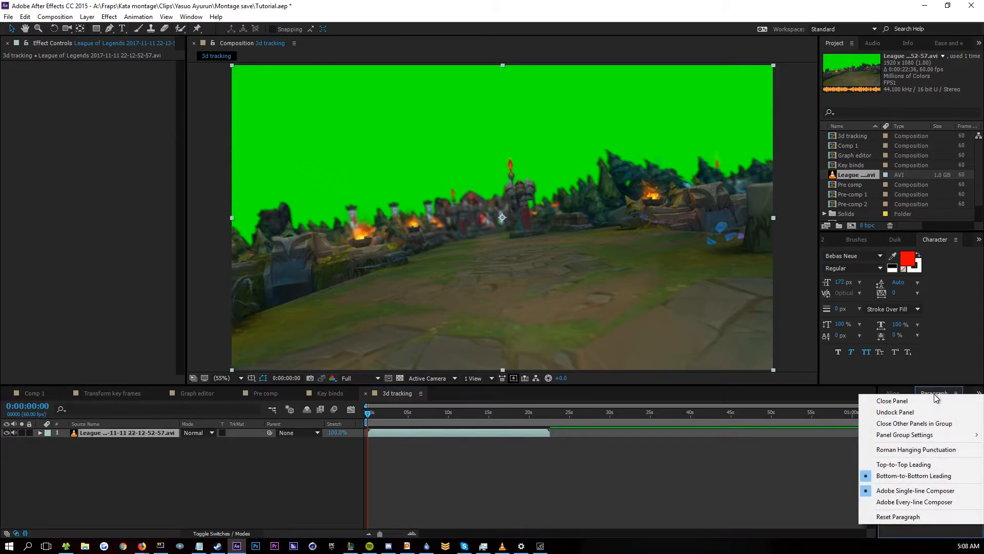
pyautogui.click(928, 399)
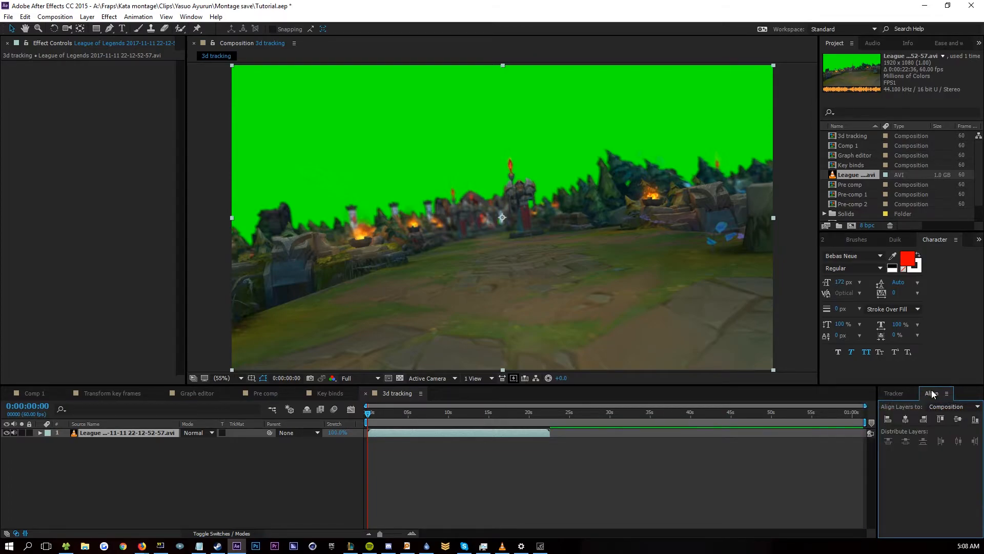
pyautogui.click(903, 393)
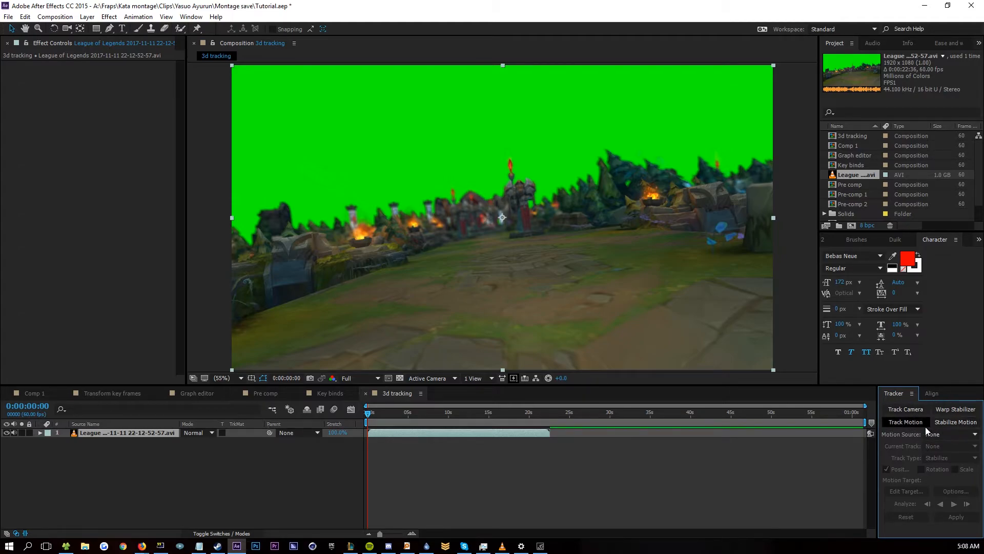
# Step: Hide the Tracker panel and show it again
pyautogui.click(204, 18)
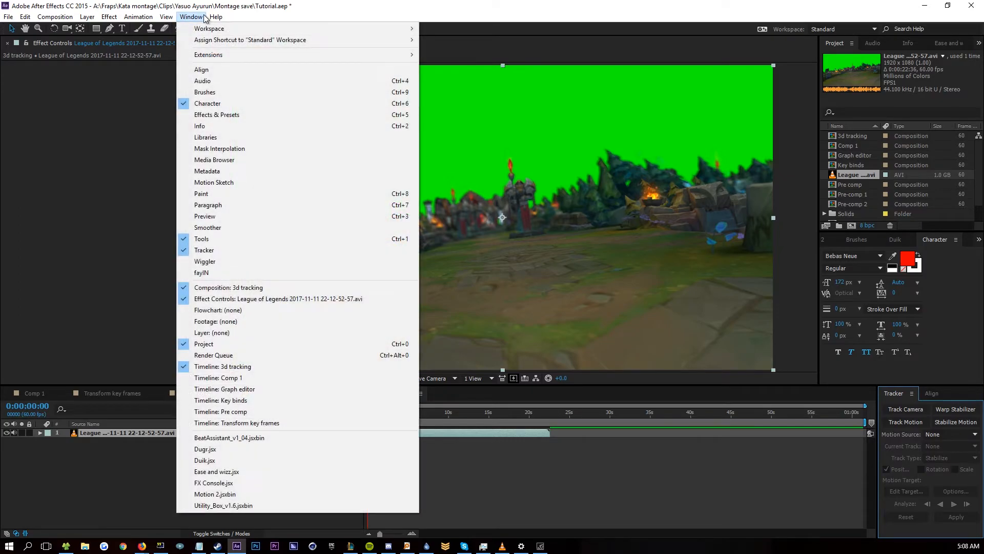
pyautogui.click(215, 251)
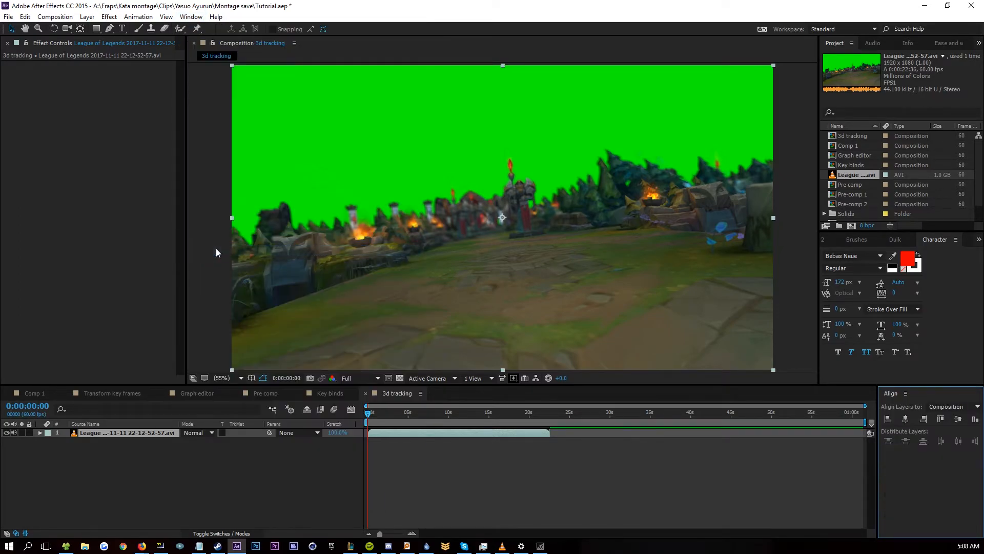
pyautogui.click(190, 17)
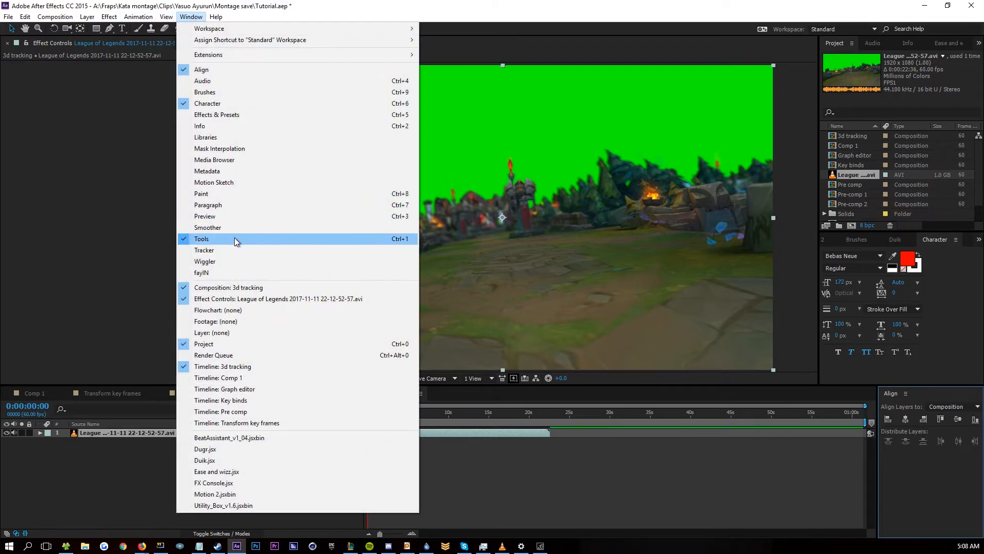
pyautogui.click(235, 250)
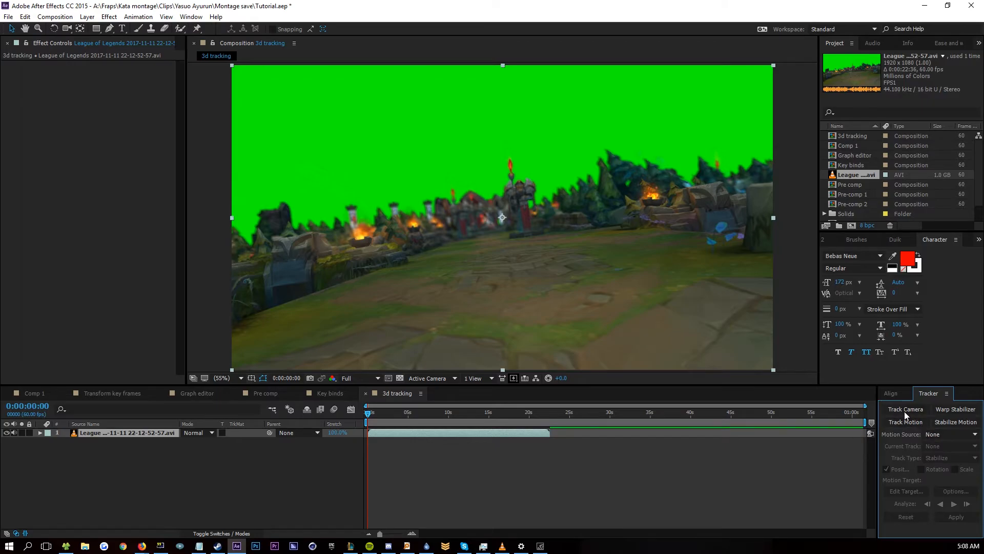
# Step: Split the green-screen footage at 0:00:02:09 and delete the part before it
pyautogui.click(470, 434)
pyautogui.moveTo(370, 413)
pyautogui.mouseDown()
pyautogui.moveTo(408, 417)
pyautogui.moveTo(352, 416)
pyautogui.moveTo(363, 417)
pyautogui.mouseUp()
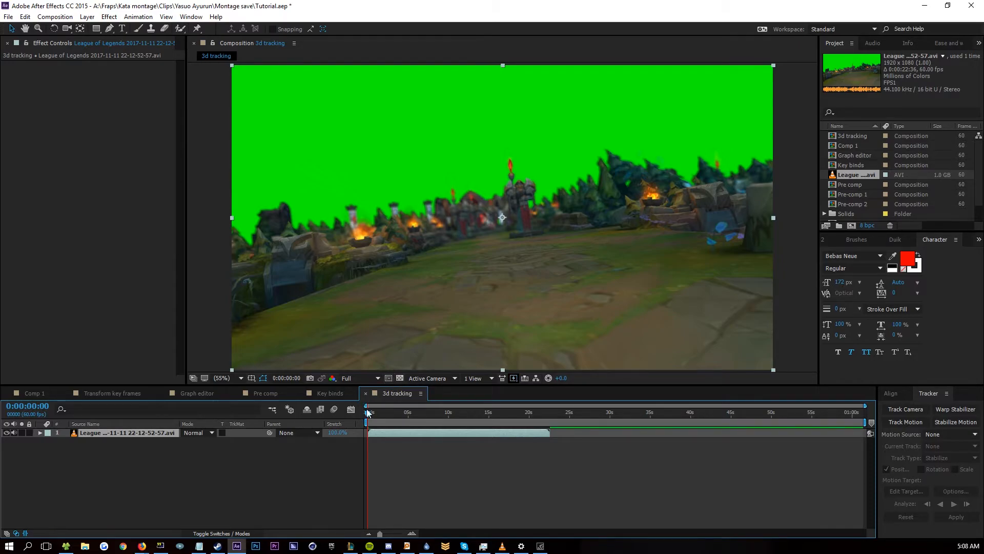
pyautogui.moveTo(367, 414); pyautogui.dragTo(386, 416)
pyautogui.hotkey('ctrl', 'd')
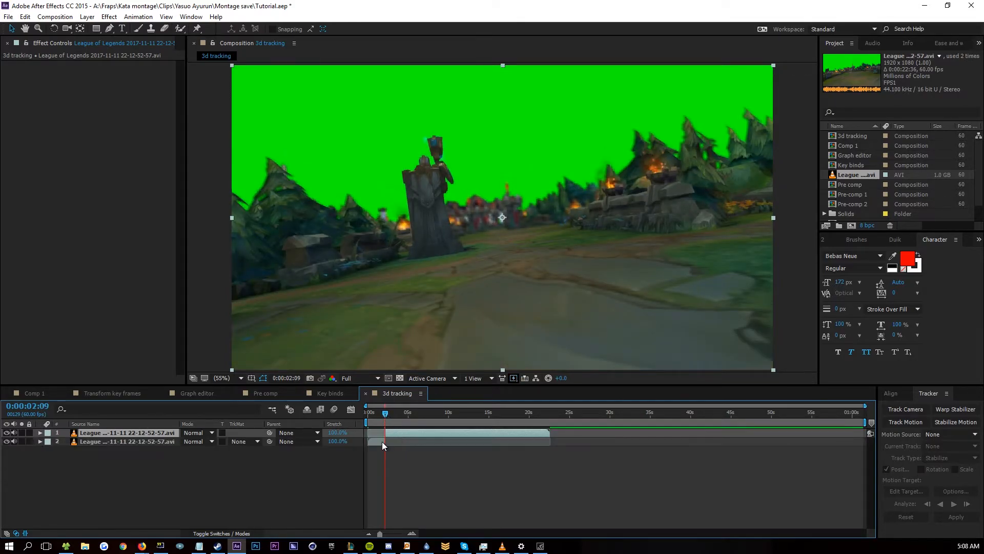
pyautogui.click(377, 442)
pyautogui.press('Delete')
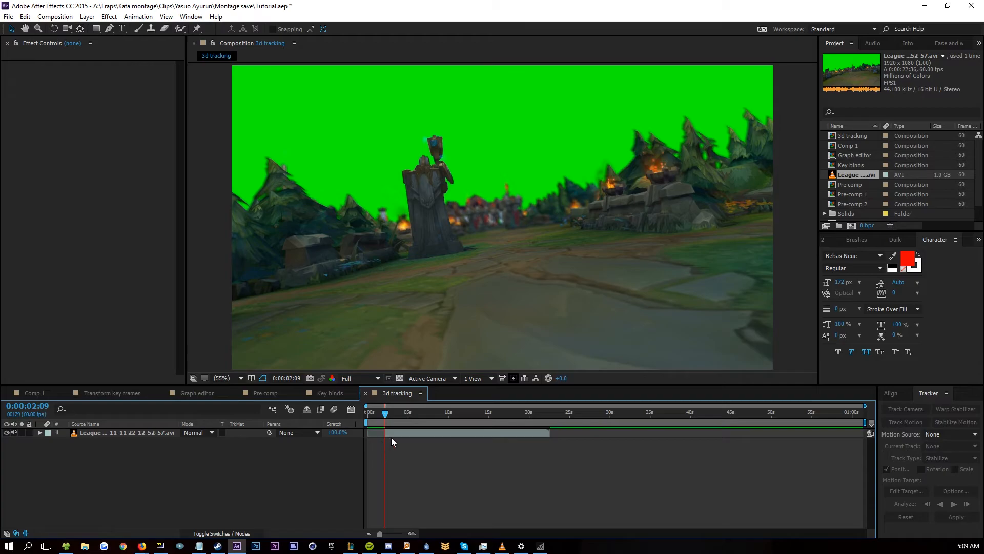
# Step: Split the green-screen footage at 0:00:05:16 and delete the part after it
pyautogui.click(392, 432)
pyautogui.moveTo(385, 414); pyautogui.dragTo(410, 410)
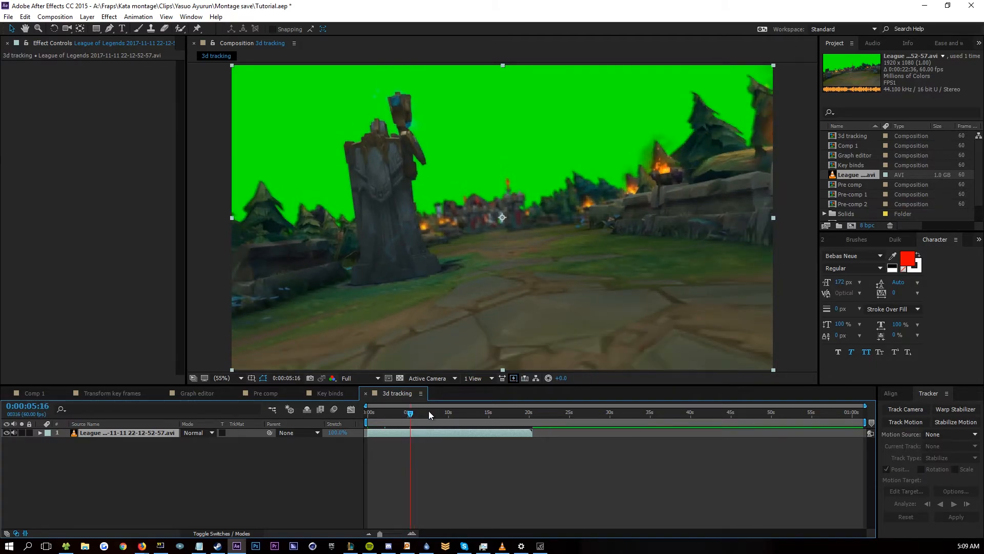
pyautogui.hotkey('ctrl', 'shift', 'd')
pyautogui.press('Delete')
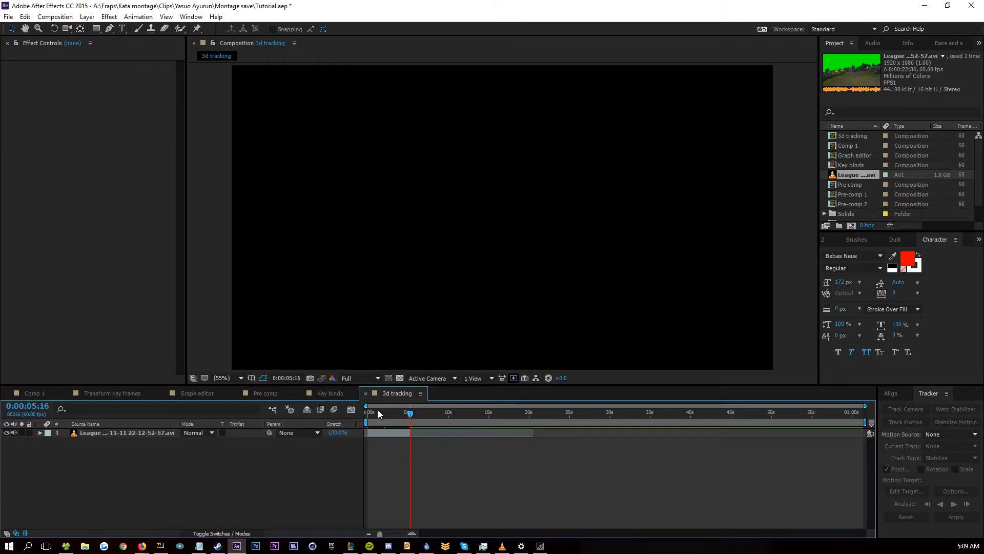
# Step: Return to 0:00:02:09 and run Track Camera on the shortened green-screen footage
pyautogui.click(409, 412)
pyautogui.moveTo(410, 412); pyautogui.dragTo(385, 413)
pyautogui.click(380, 434)
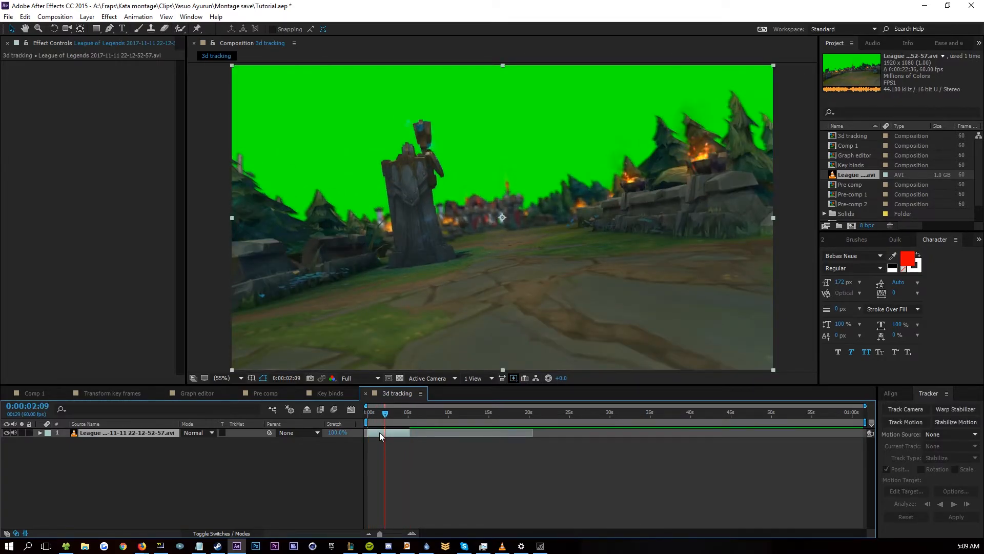
pyautogui.click(905, 409)
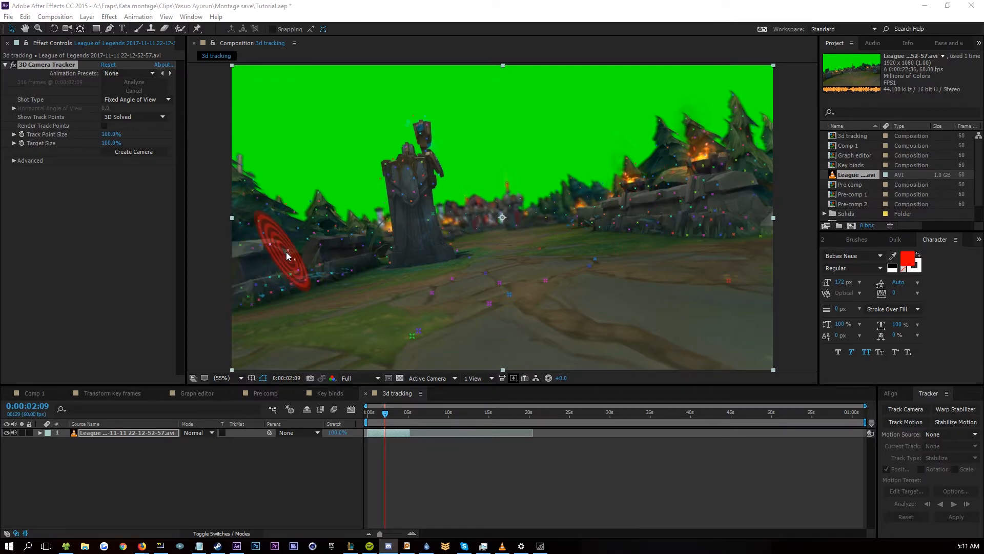
# Step: Review the layer options for the statue's track points at 0:00:01:16, and create a tracker camera from the solved footage
pyautogui.moveTo(388, 413)
pyautogui.mouseDown()
pyautogui.moveTo(405, 418)
pyautogui.moveTo(378, 413)
pyautogui.mouseUp()
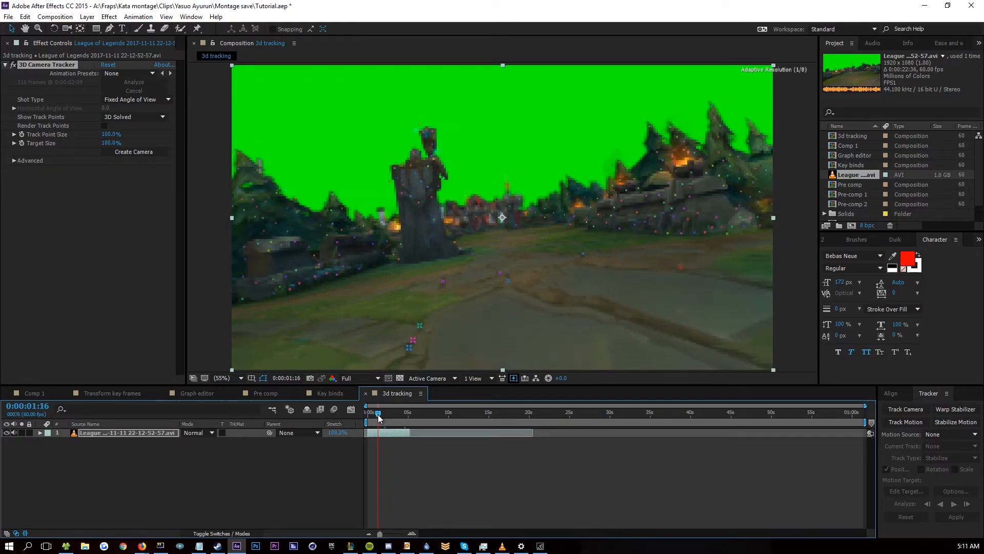
pyautogui.rightClick(420, 202)
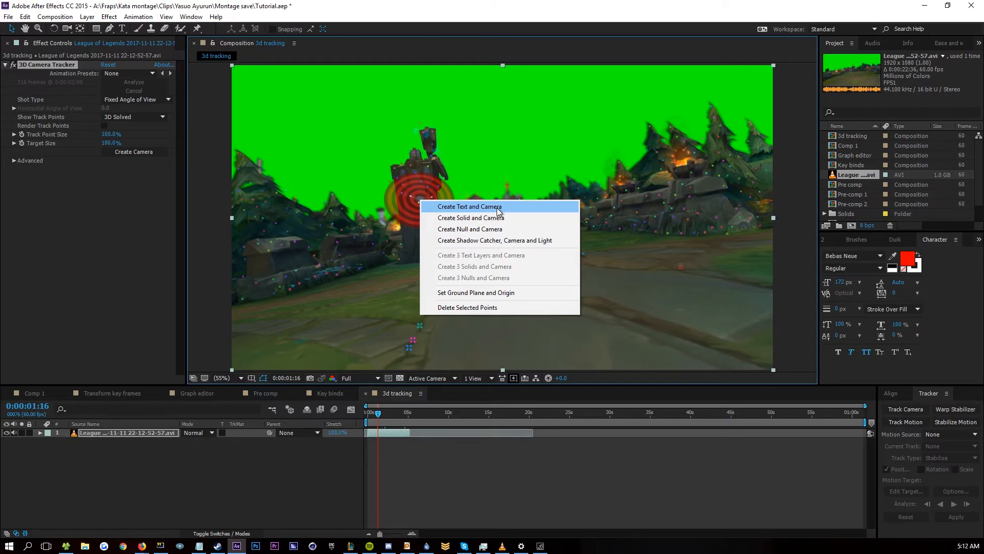
pyautogui.click(202, 462)
pyautogui.click(380, 433)
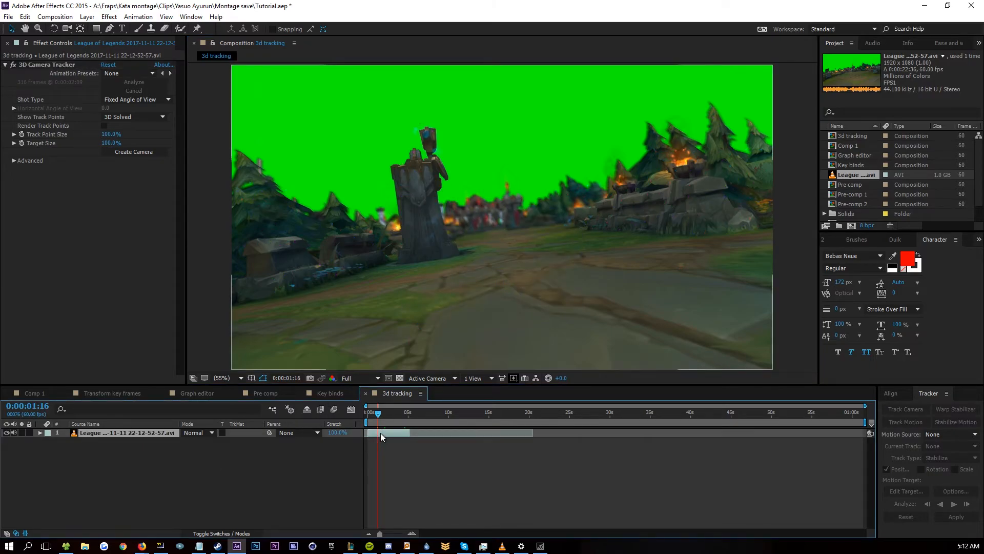
pyautogui.click(130, 152)
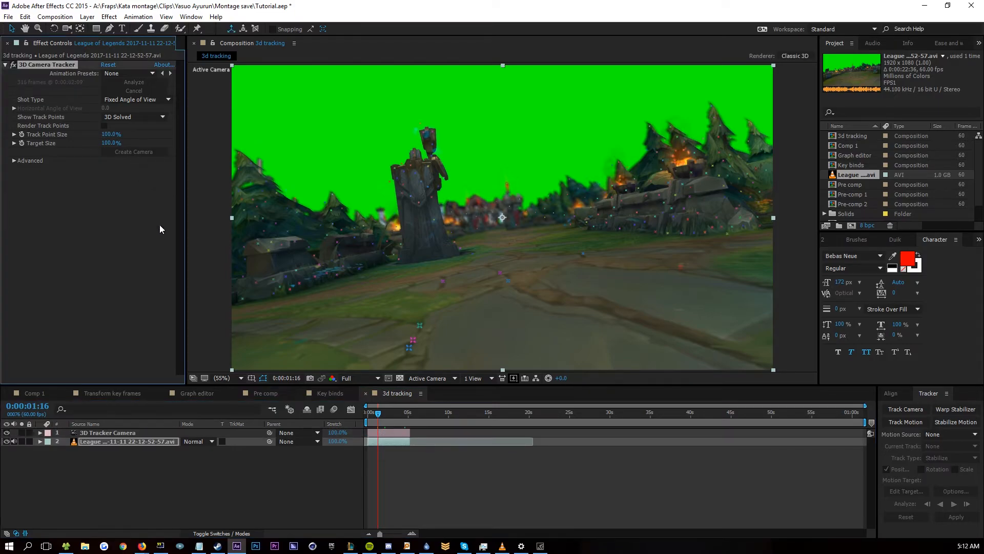
# Step: End the work area at 0:00:05:15, where the trimmed footage ends, and go to 0:00:02:00
pyautogui.click(412, 534)
pyautogui.click(412, 533)
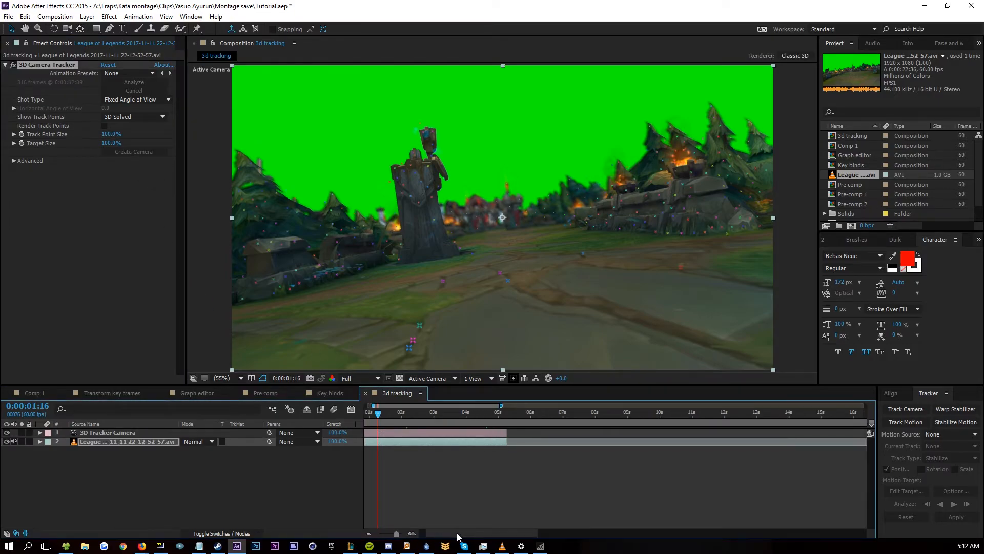
pyautogui.click(412, 533)
pyautogui.click(536, 413)
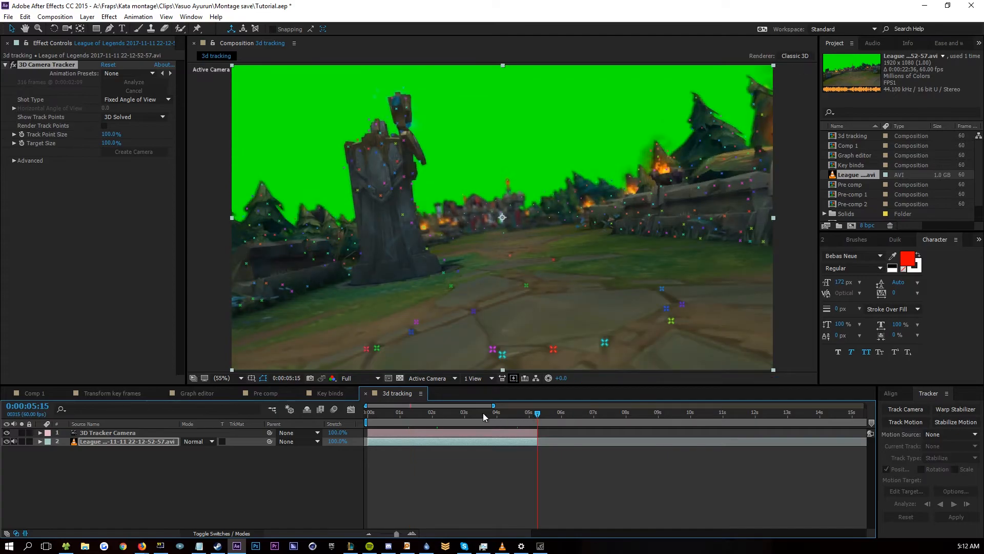
pyautogui.click(247, 480)
pyautogui.click(432, 413)
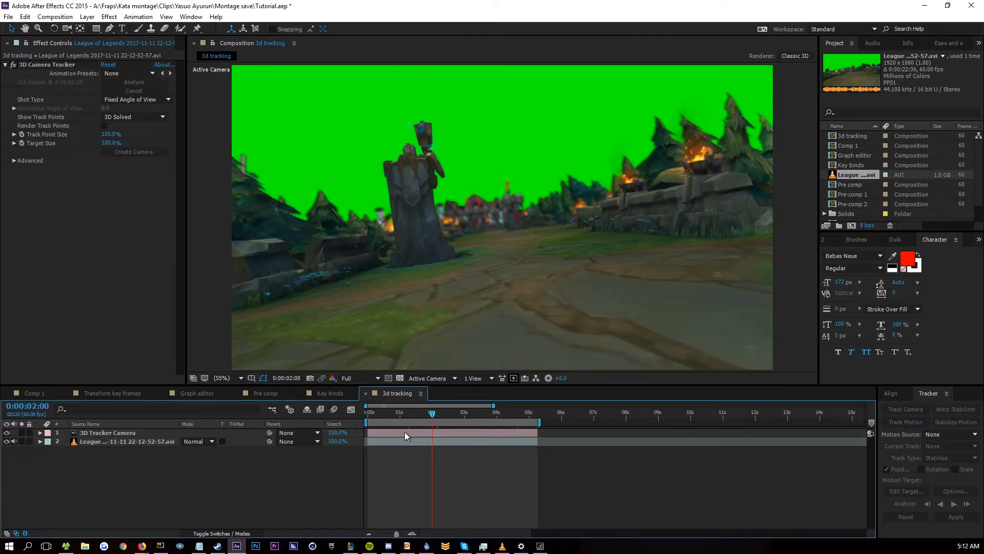
# Step: Add a text layer reading "test" to the 3d tracking composition
pyautogui.click(404, 433)
pyautogui.click(199, 470)
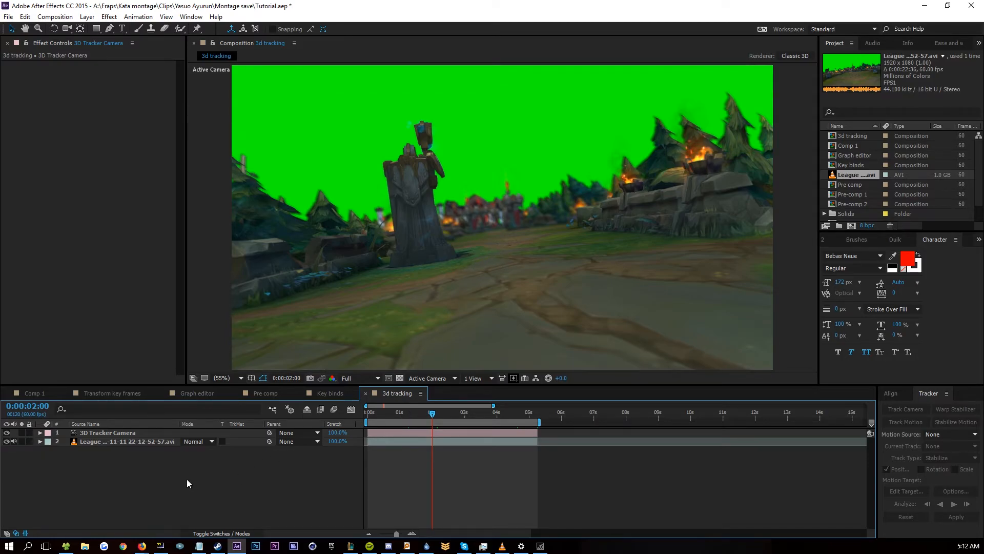
pyautogui.rightClick(255, 471)
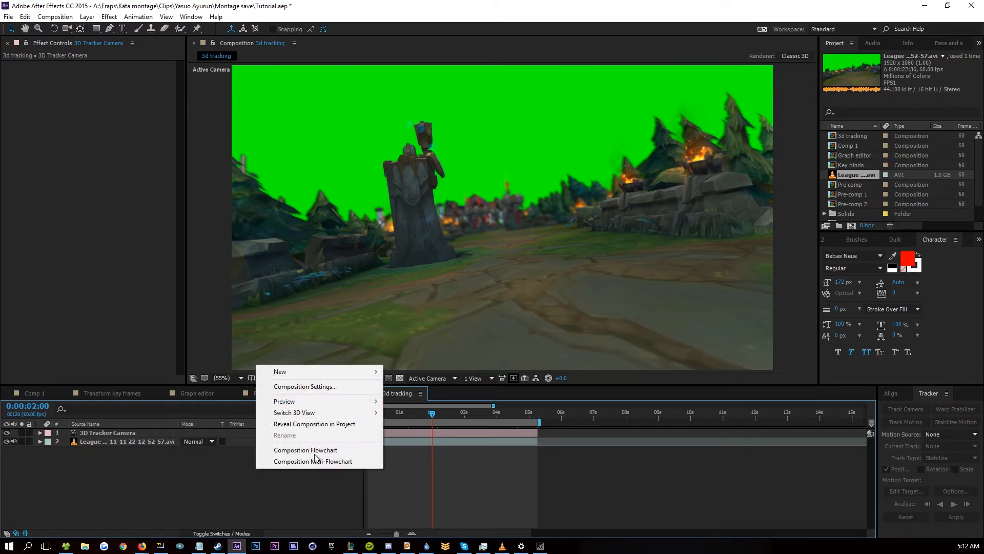
pyautogui.moveTo(323, 373)
pyautogui.click(404, 386)
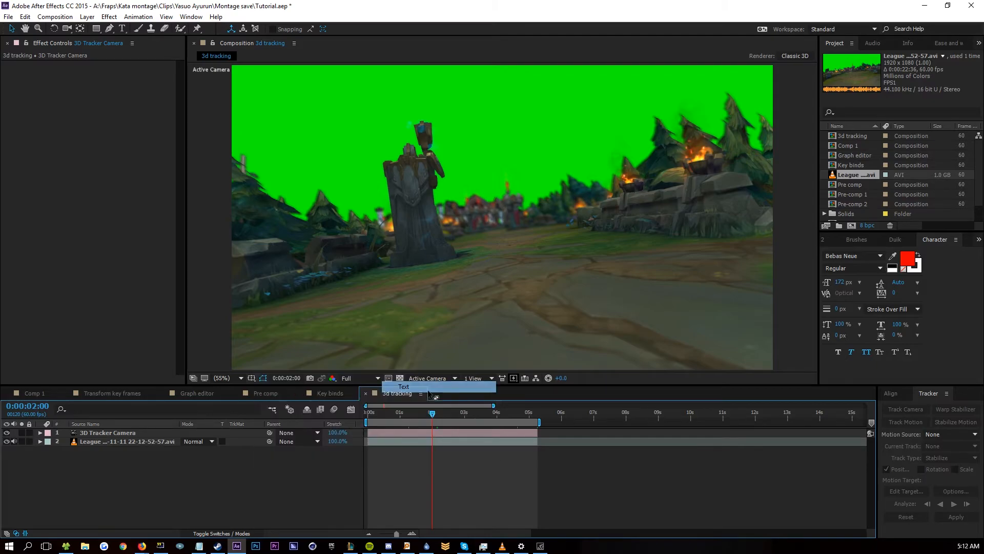
pyautogui.write('test')
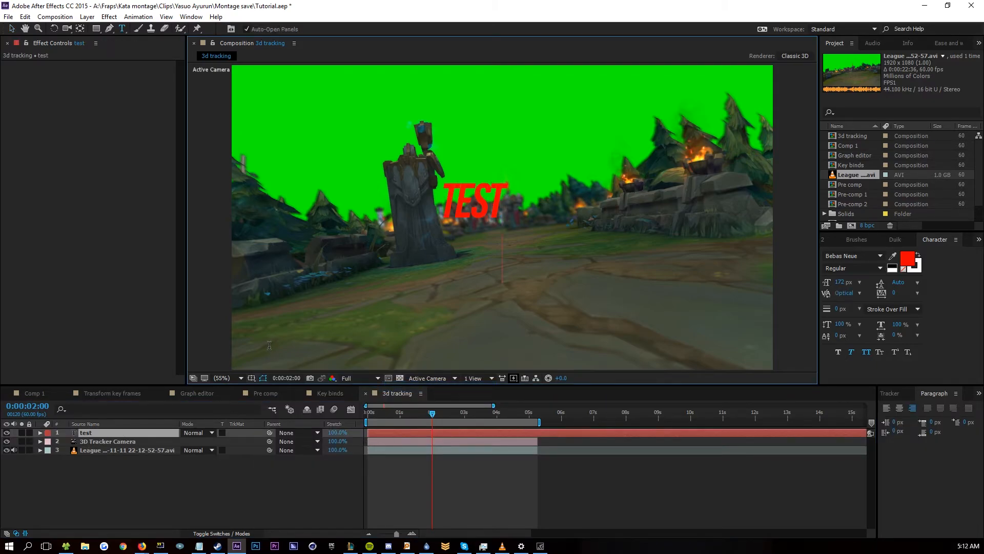
# Step: Move the text slightly down and to the right, and place its layer directly below the 3D Tracker Camera layer
pyautogui.click(11, 28)
pyautogui.moveTo(489, 195); pyautogui.dragTo(500, 211)
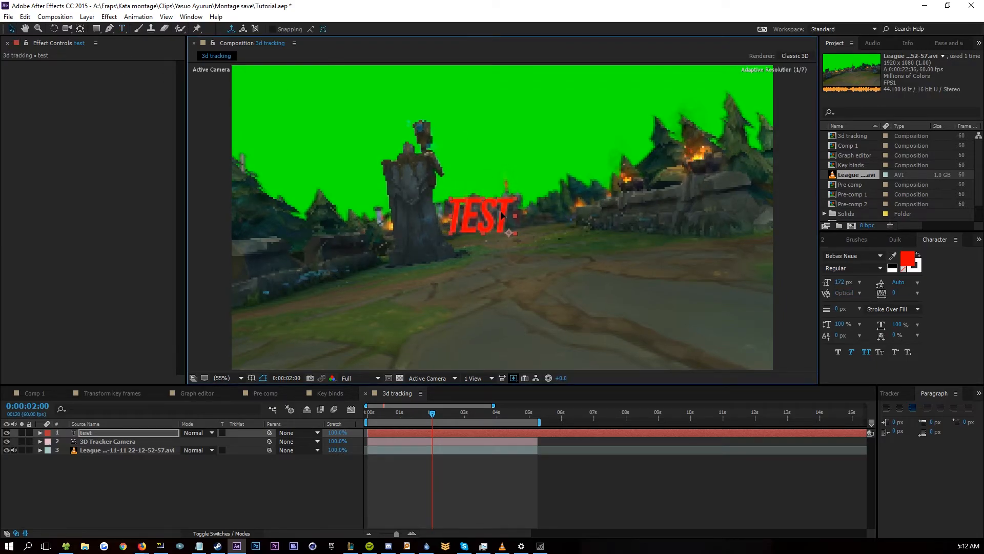
pyautogui.moveTo(101, 432); pyautogui.dragTo(102, 446)
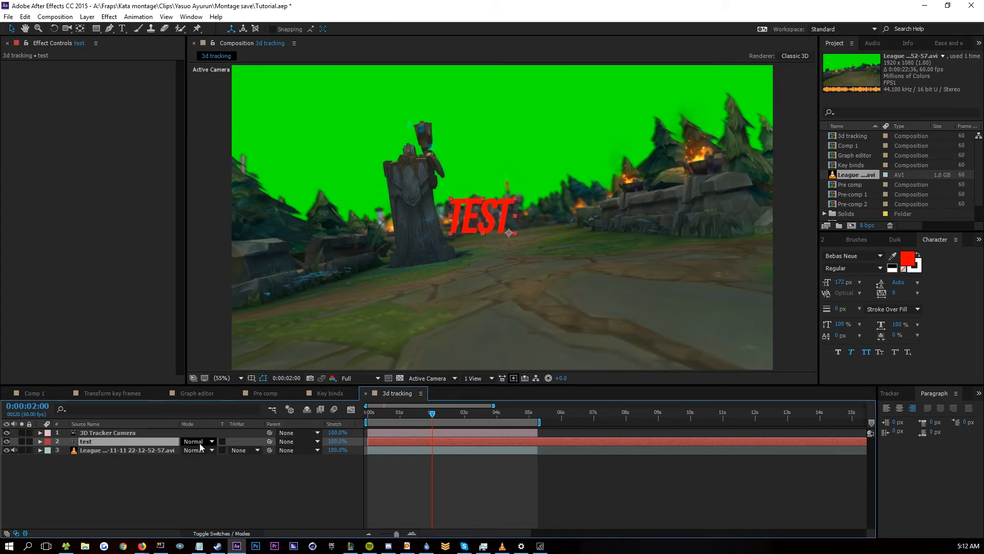
# Step: Make the text layer 3D and shift it right to an X position of 1062.5
pyautogui.click(250, 534)
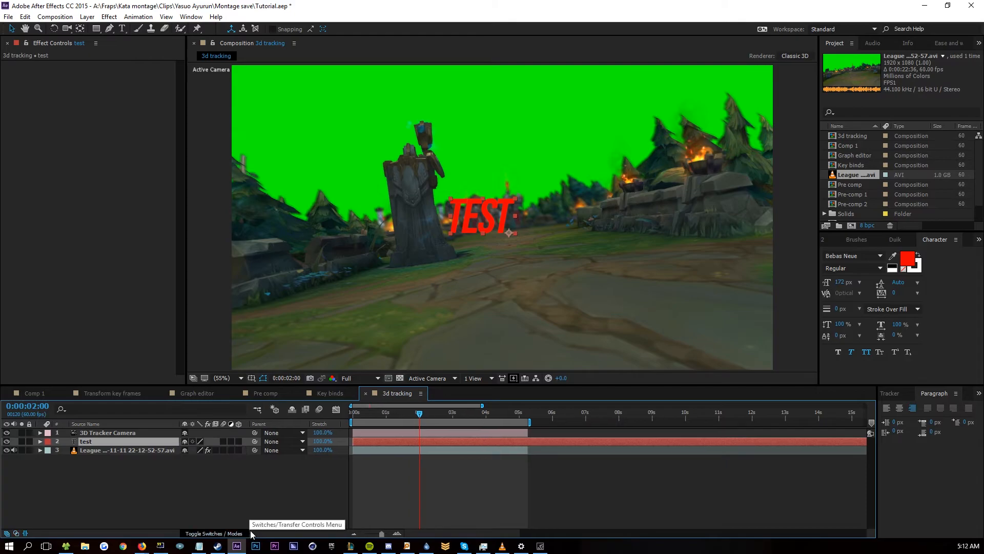
pyautogui.click(239, 441)
pyautogui.moveTo(430, 223); pyautogui.dragTo(564, 224)
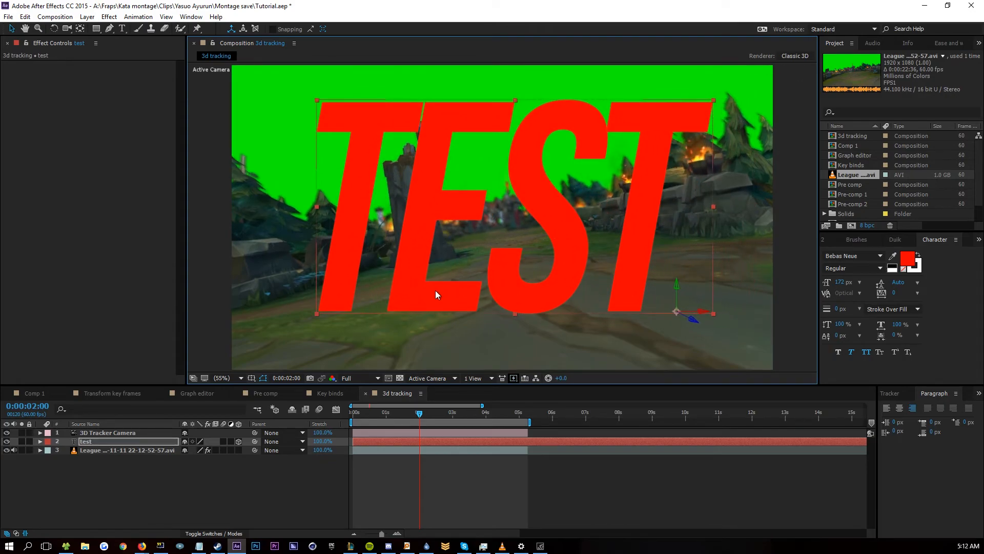
# Step: Try pushing the text back to a Z position of 364, and undo the change
pyautogui.click(122, 444)
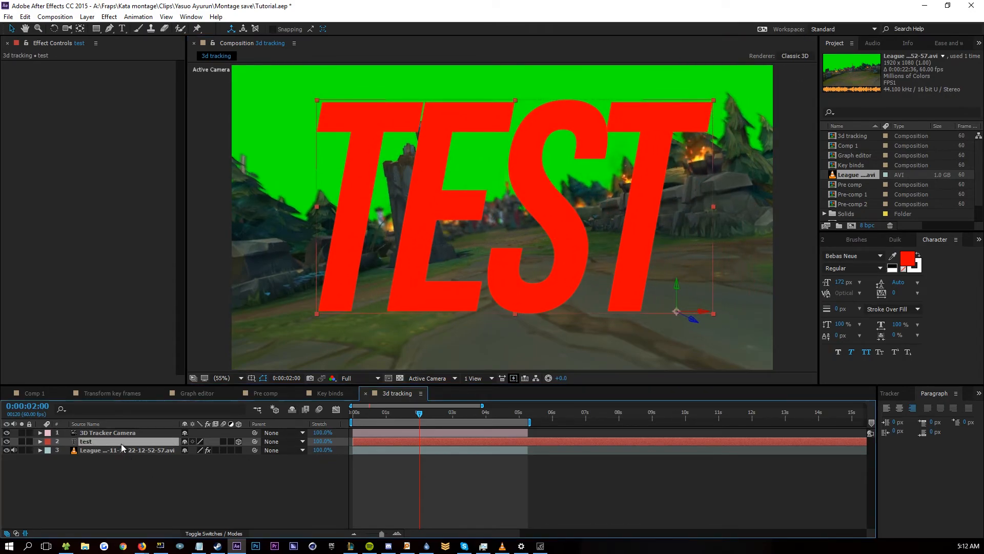
pyautogui.press('p')
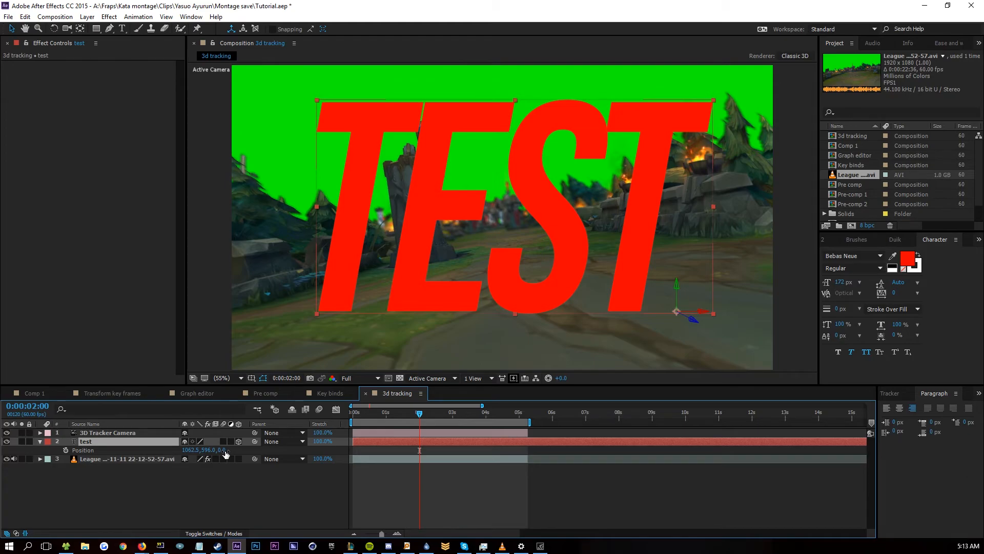
pyautogui.moveTo(225, 453); pyautogui.dragTo(410, 449)
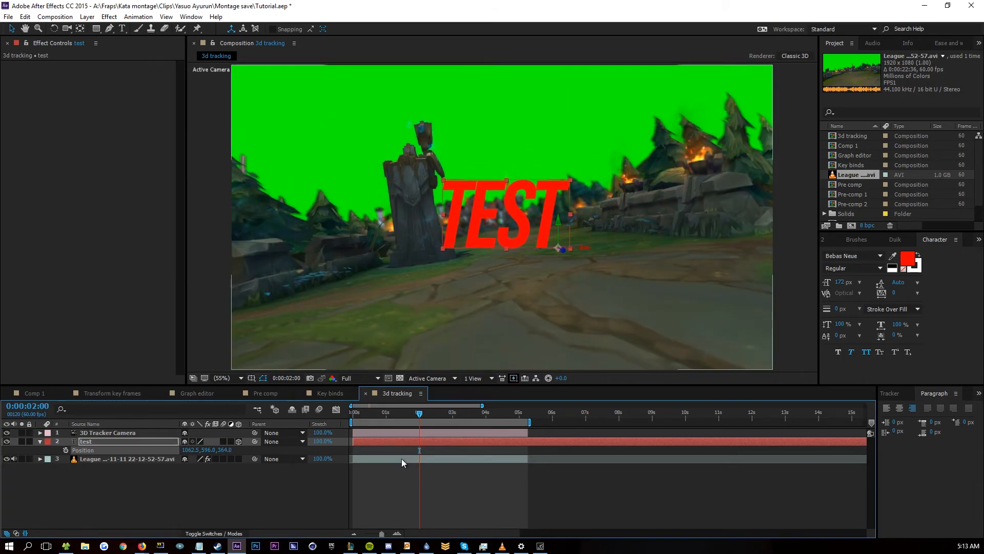
pyautogui.hotkey('ctrl', 'z')
# Step: At 0:00:01:25, push the text back into the scene to a Z position of 1289
pyautogui.moveTo(394, 413)
pyautogui.mouseDown()
pyautogui.moveTo(305, 414)
pyautogui.moveTo(429, 414)
pyautogui.moveTo(346, 415)
pyautogui.moveTo(414, 414)
pyautogui.moveTo(390, 414)
pyautogui.moveTo(400, 414)
pyautogui.mouseUp()
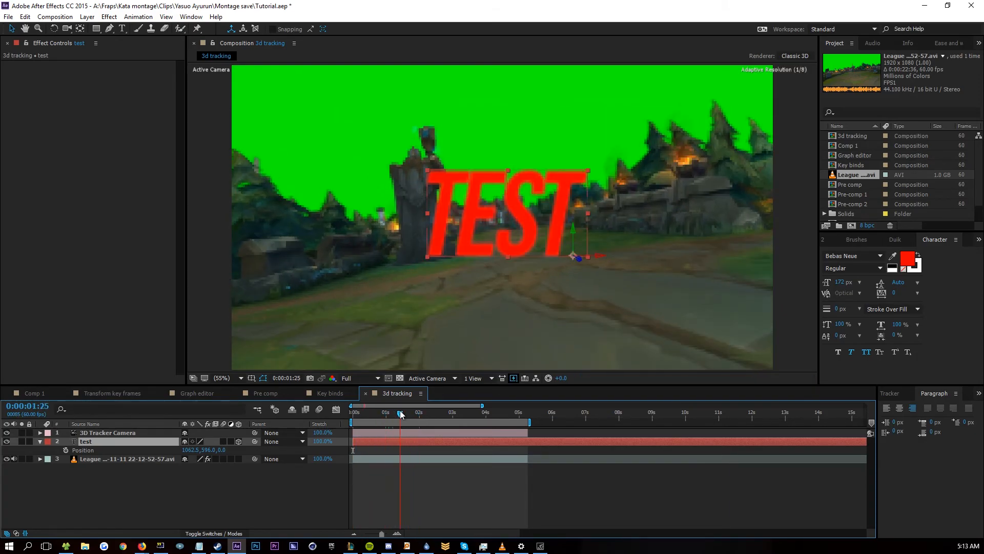
pyautogui.moveTo(224, 450); pyautogui.dragTo(332, 450)
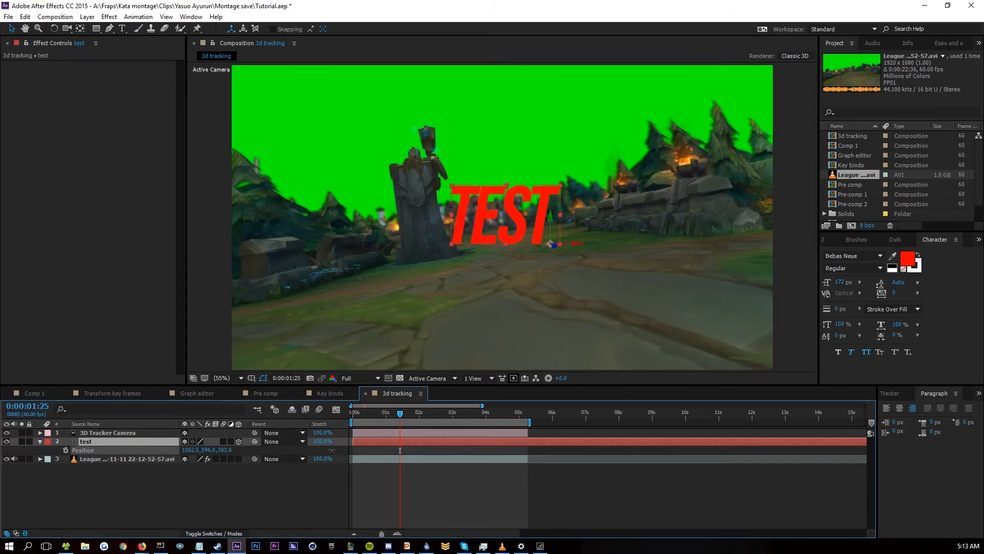
pyautogui.moveTo(747, 451); pyautogui.dragTo(885, 451)
# Step: At 0:00:00:00, push the text farther back to a Z position of about 1736 and scrub through the shot
pyautogui.moveTo(396, 415); pyautogui.dragTo(334, 425)
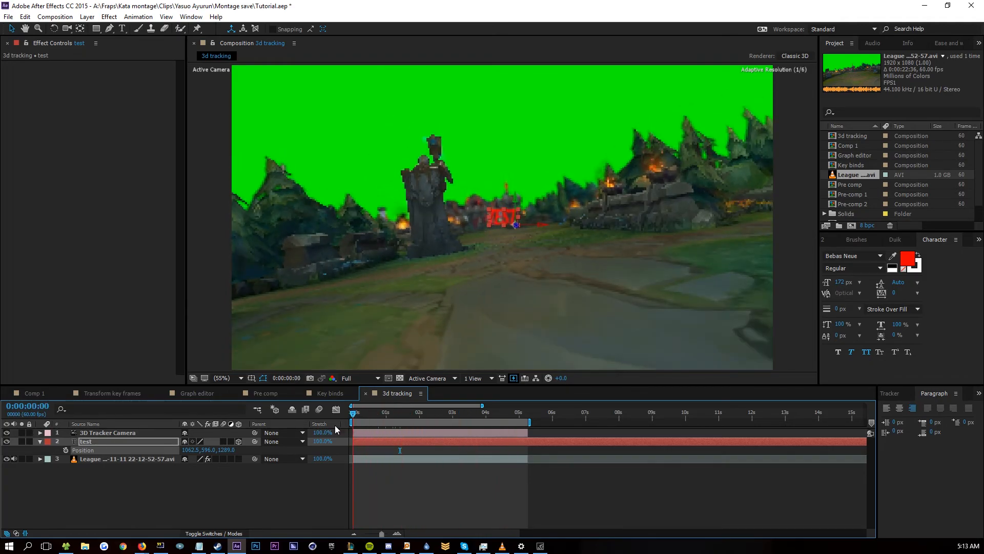
pyautogui.moveTo(226, 450); pyautogui.dragTo(455, 450)
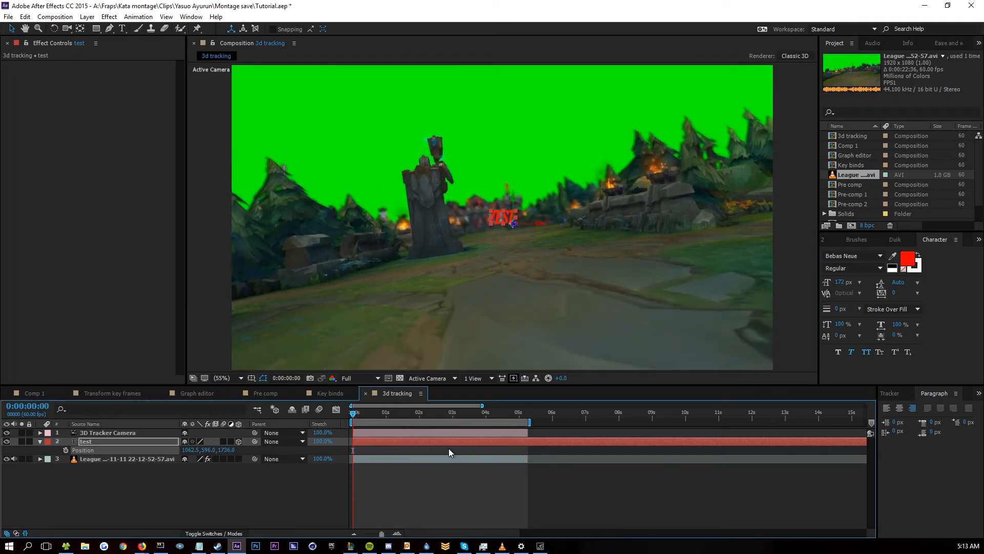
pyautogui.moveTo(355, 414); pyautogui.dragTo(522, 422)
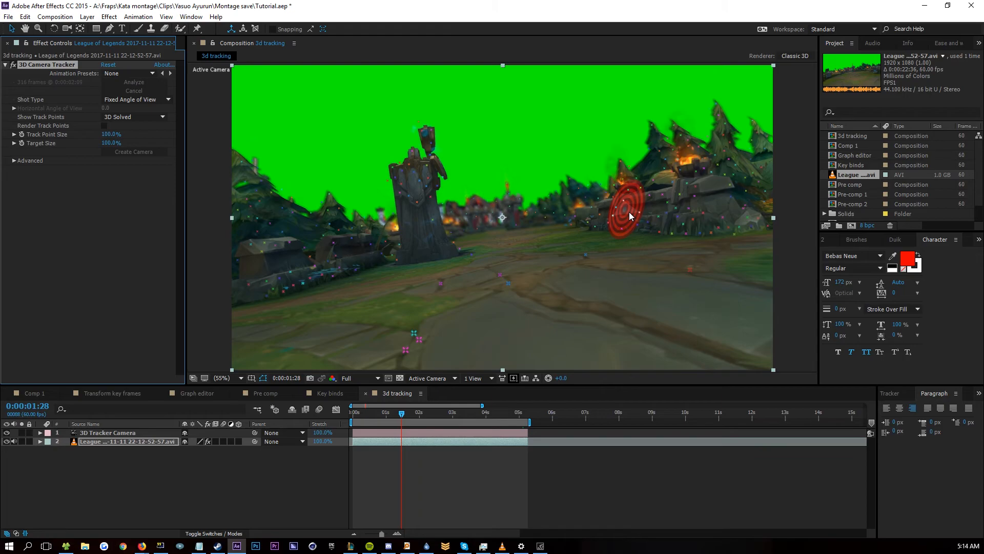
# Step: Create a solid from the track points on the stone wall at 0:00:01:28, and check its tracking by scrubbing to 0:00:02:08
pyautogui.rightClick(629, 211)
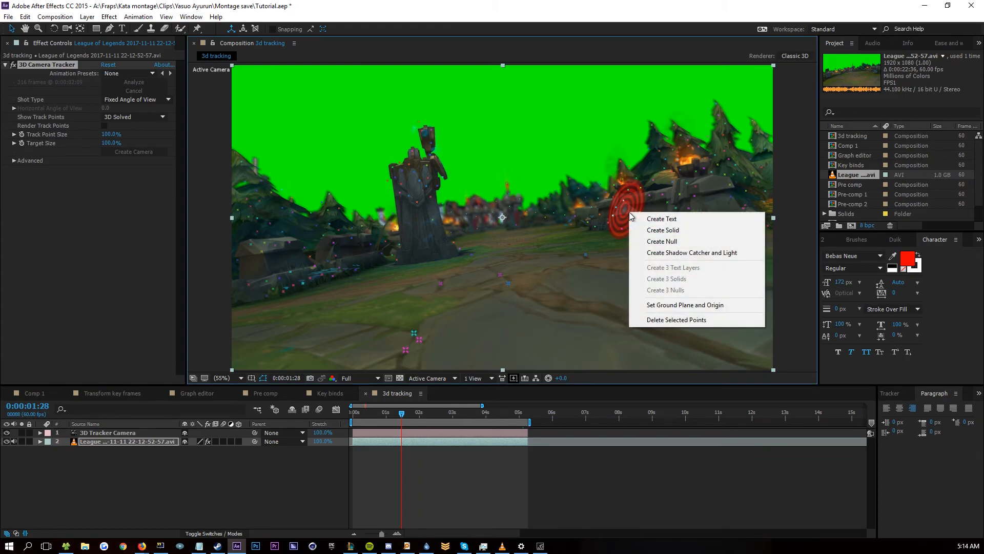
pyautogui.click(666, 232)
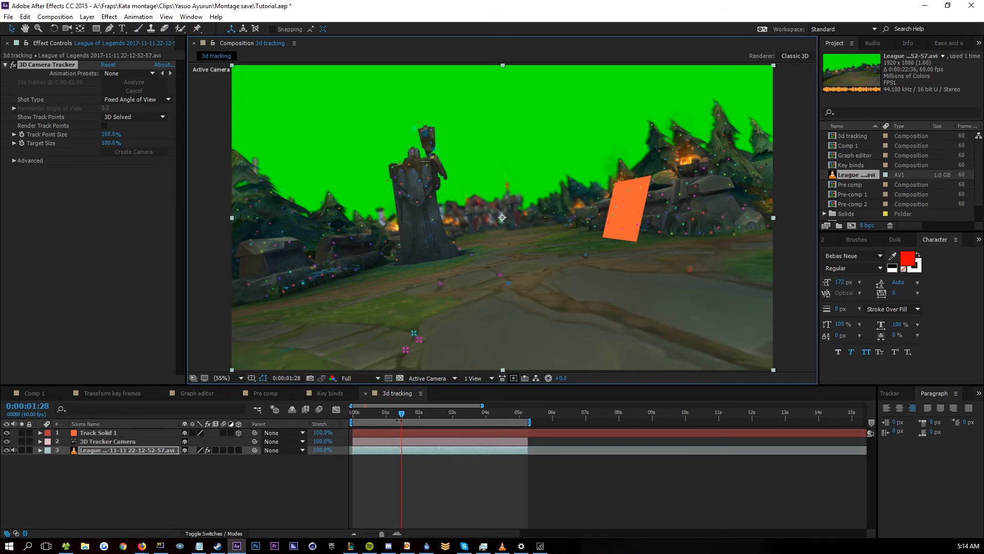
pyautogui.moveTo(401, 417); pyautogui.dragTo(425, 416)
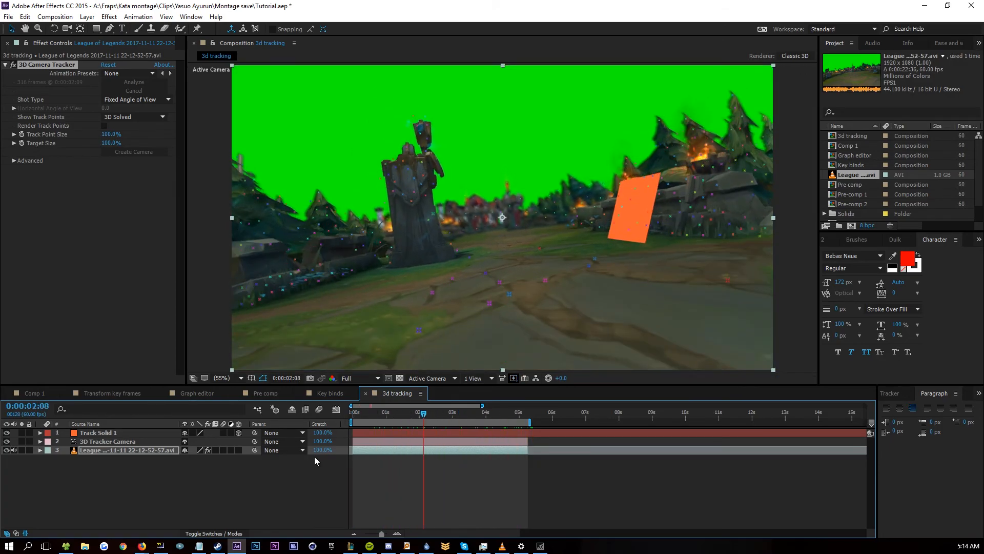
pyautogui.rightClick(275, 485)
pyautogui.moveTo(335, 388)
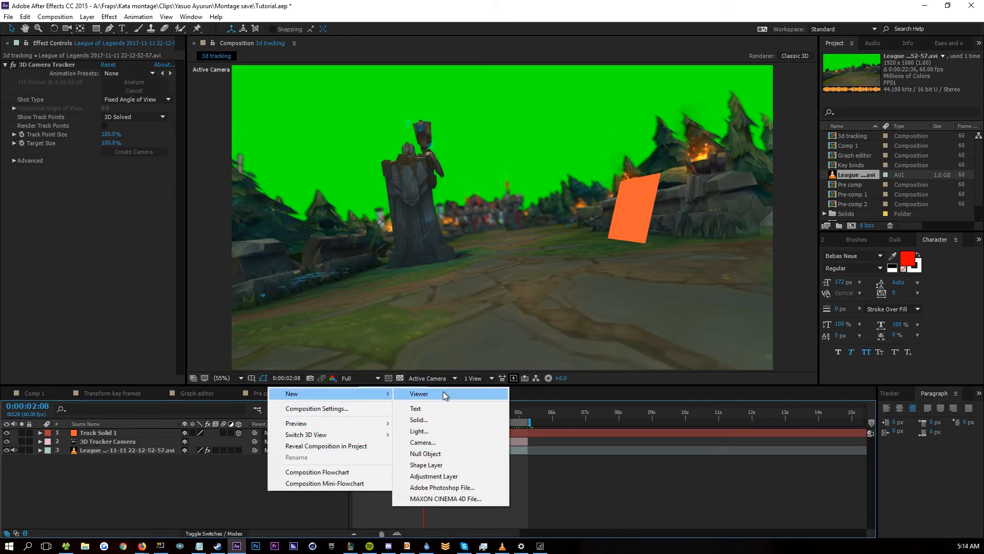
pyautogui.click(447, 408)
pyautogui.moveTo(158, 429); pyautogui.dragTo(156, 444)
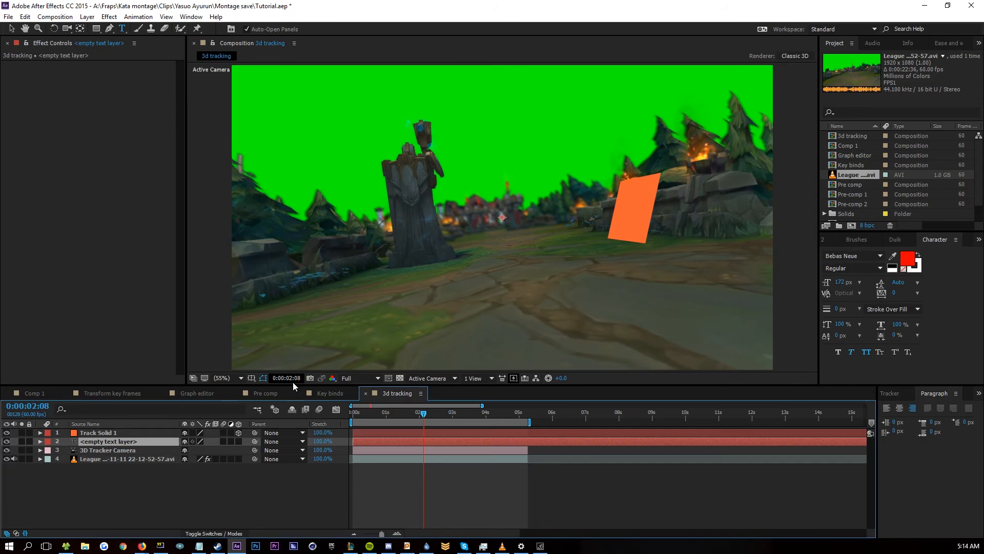
pyautogui.hotkey('ctrl', 'z')
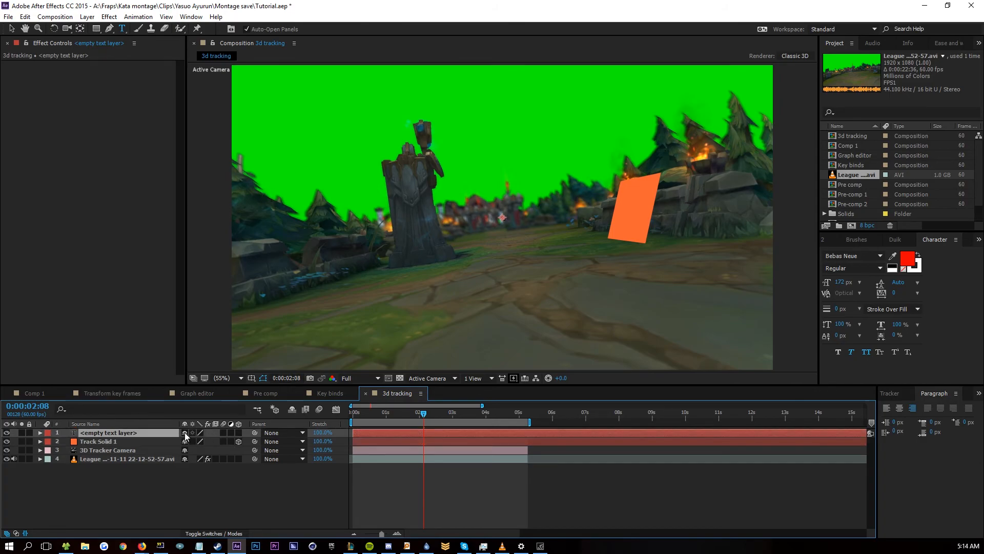
pyautogui.press('Delete')
# Step: Add a text layer reading "test" above the track solid at 0:00:02:08
pyautogui.rightClick(174, 484)
pyautogui.moveTo(245, 389)
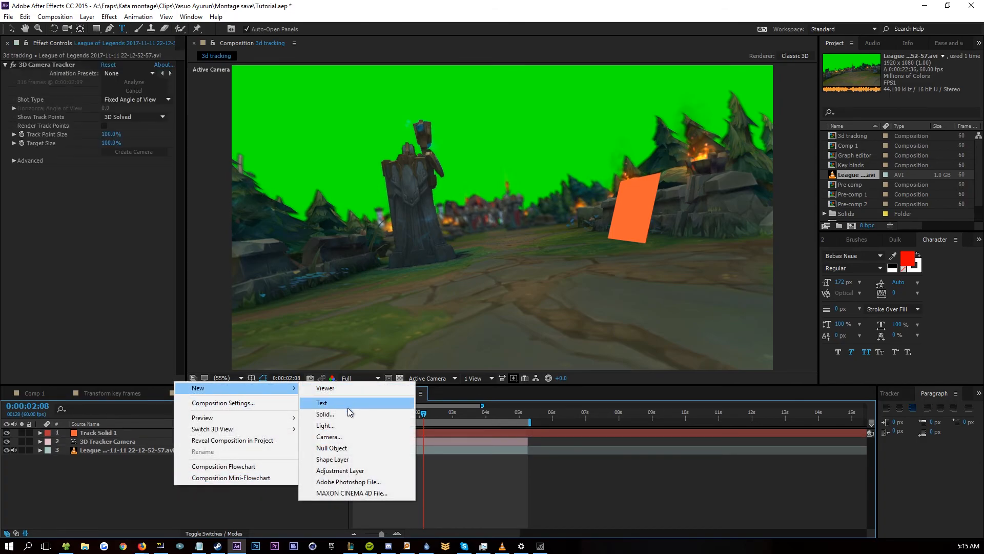
pyautogui.click(334, 402)
pyautogui.write('test')
pyautogui.click(173, 482)
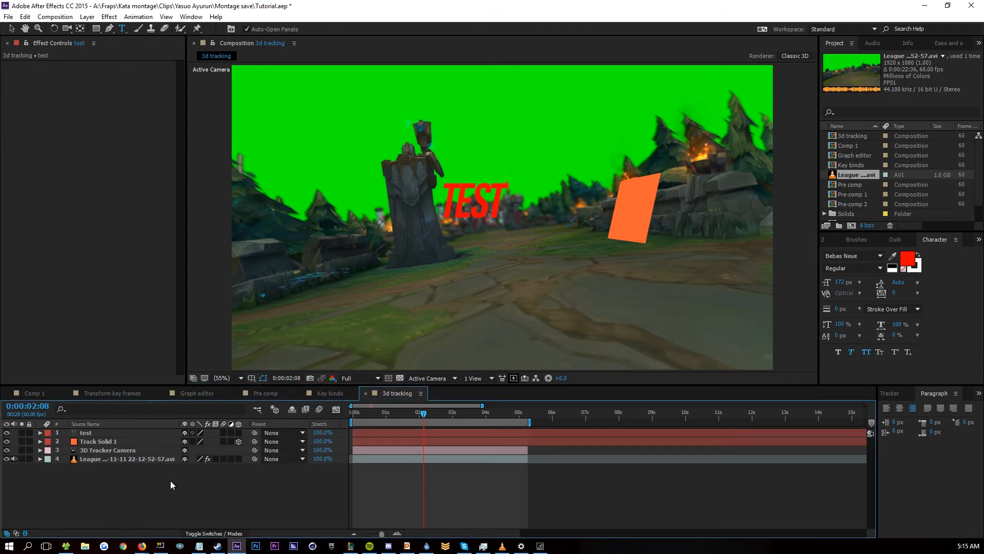
# Step: Make the "test" text layer 3D and move it below the 3D Tracker Camera layer
pyautogui.click(121, 434)
pyautogui.click(239, 432)
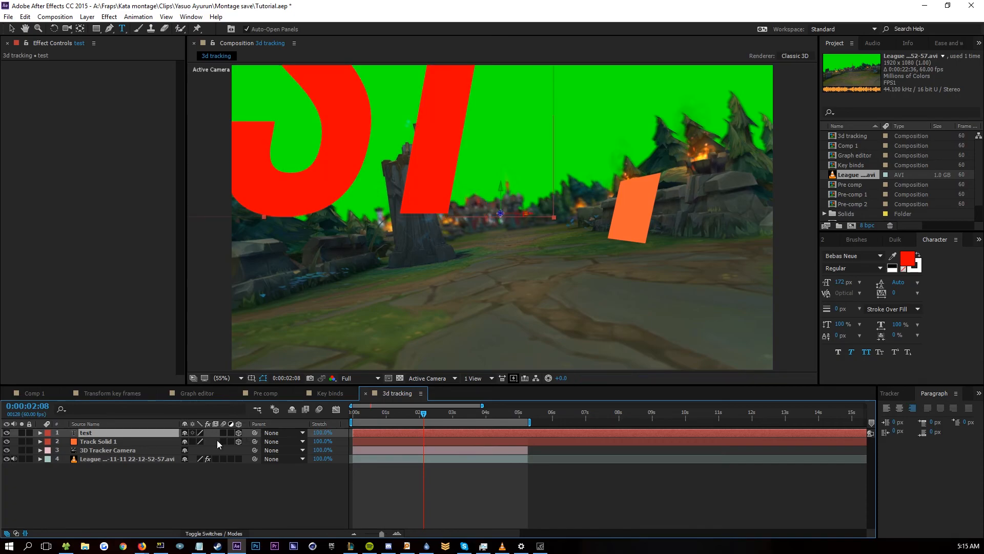
pyautogui.moveTo(122, 435); pyautogui.dragTo(122, 451)
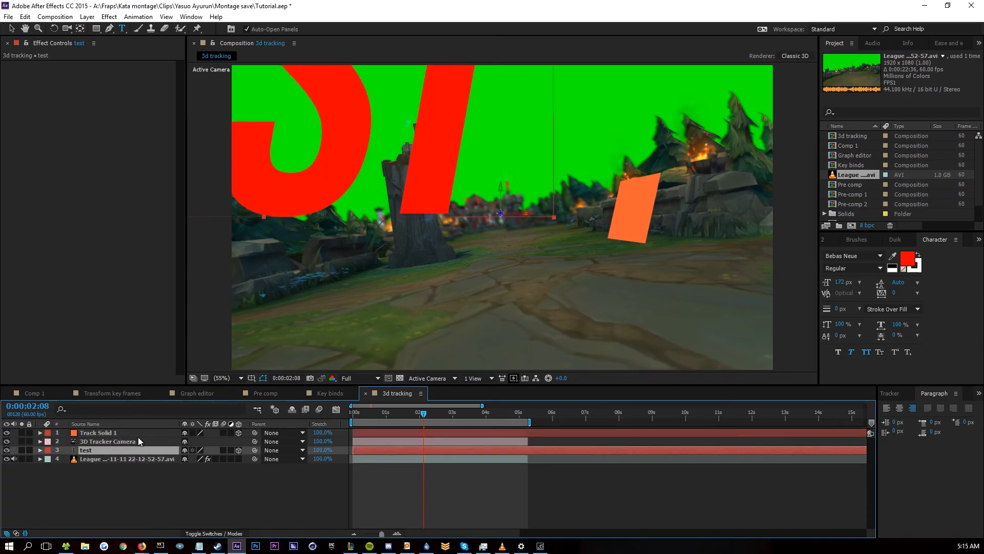
# Step: Copy the Position value of Track Solid 1 onto the "test" text layer
pyautogui.click(121, 433)
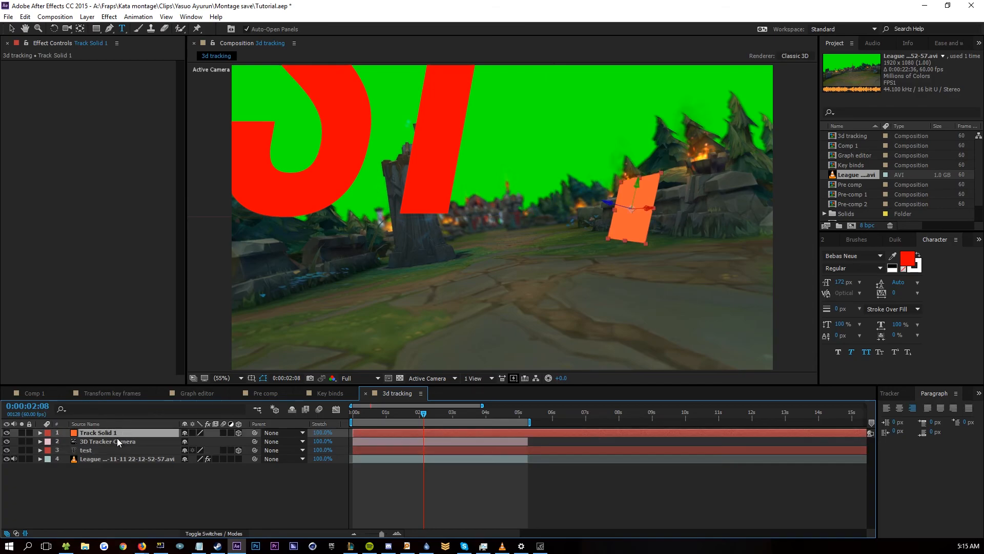
pyautogui.press('p')
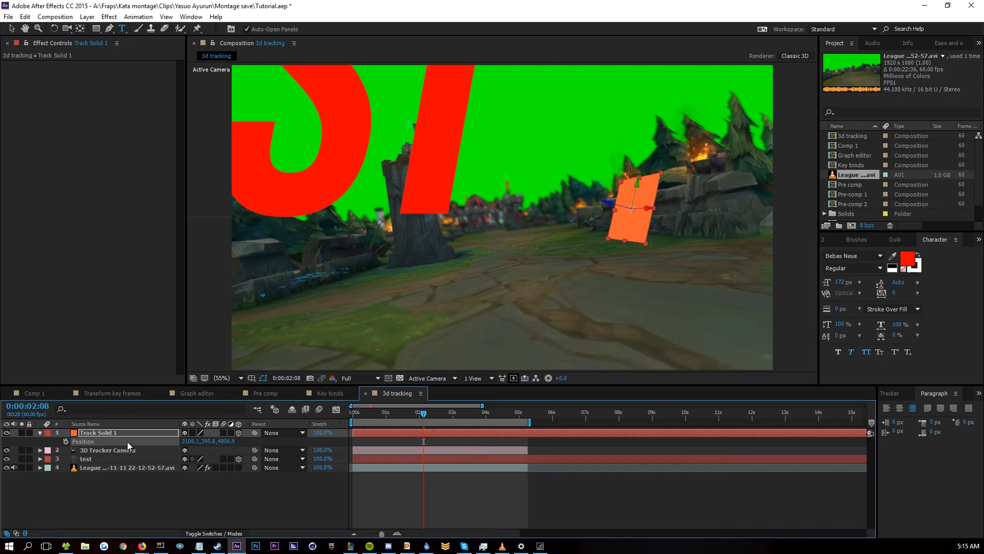
pyautogui.click(93, 459)
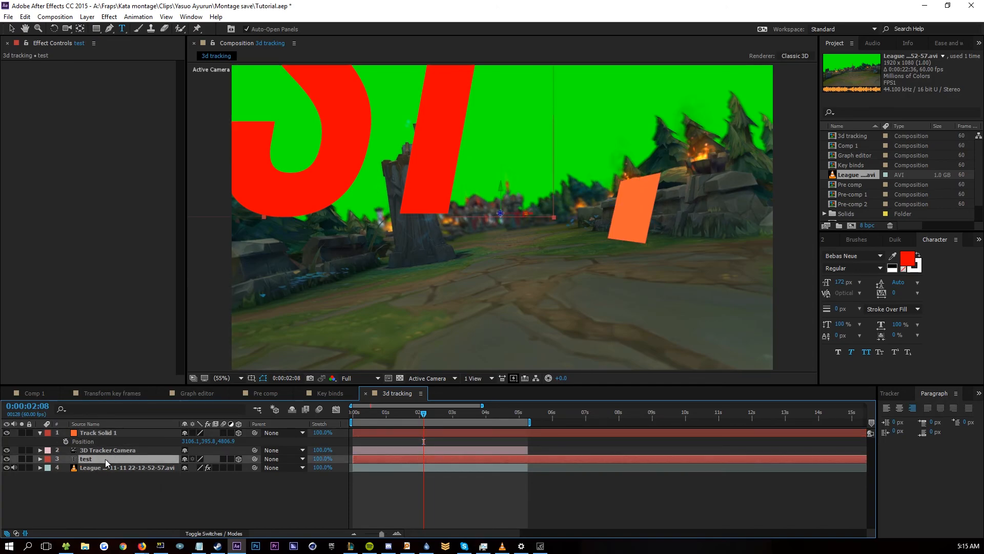
pyautogui.press('Return')
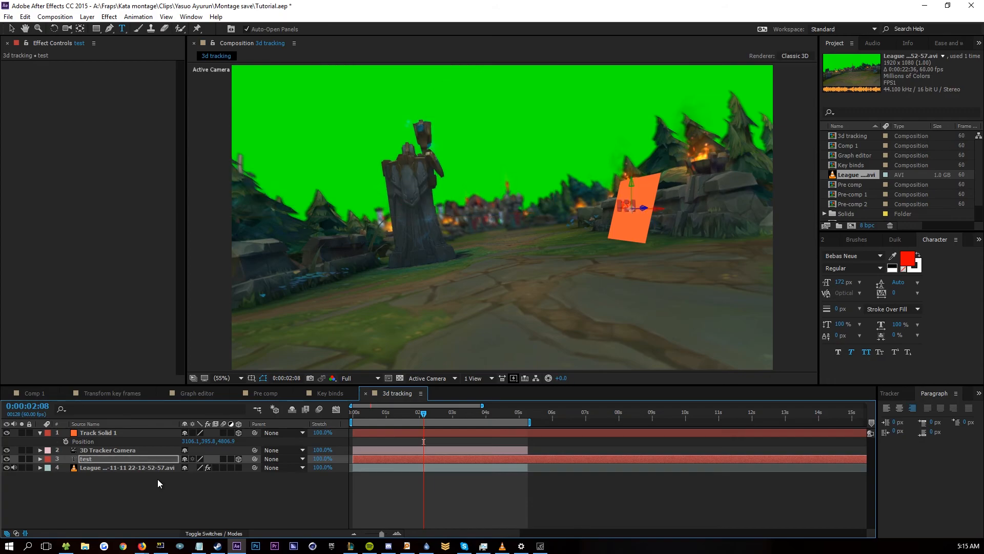
# Step: Hide Track Solid 1, comparing the text's placement on the wall with the solid shown and hidden
pyautogui.click(7, 433)
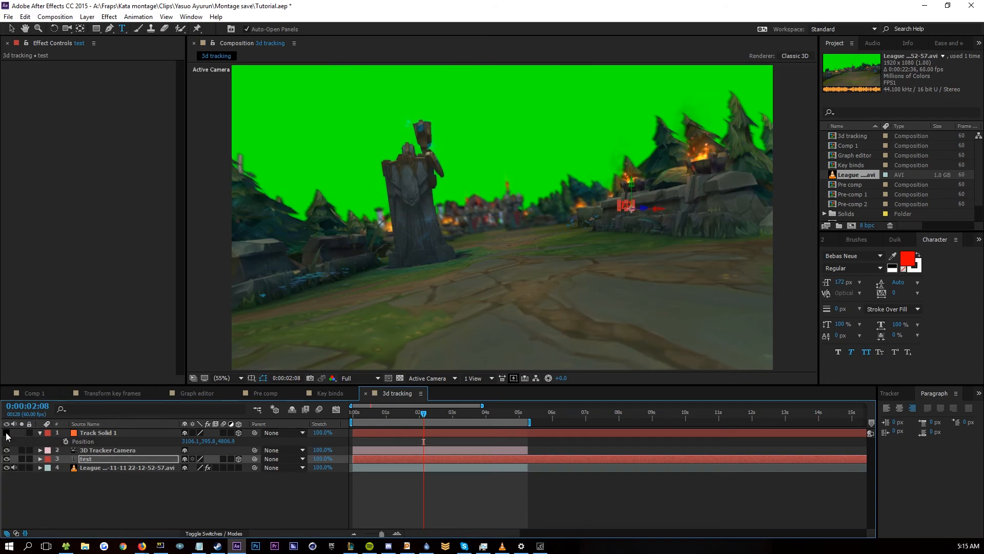
pyautogui.click(214, 506)
pyautogui.press('/')
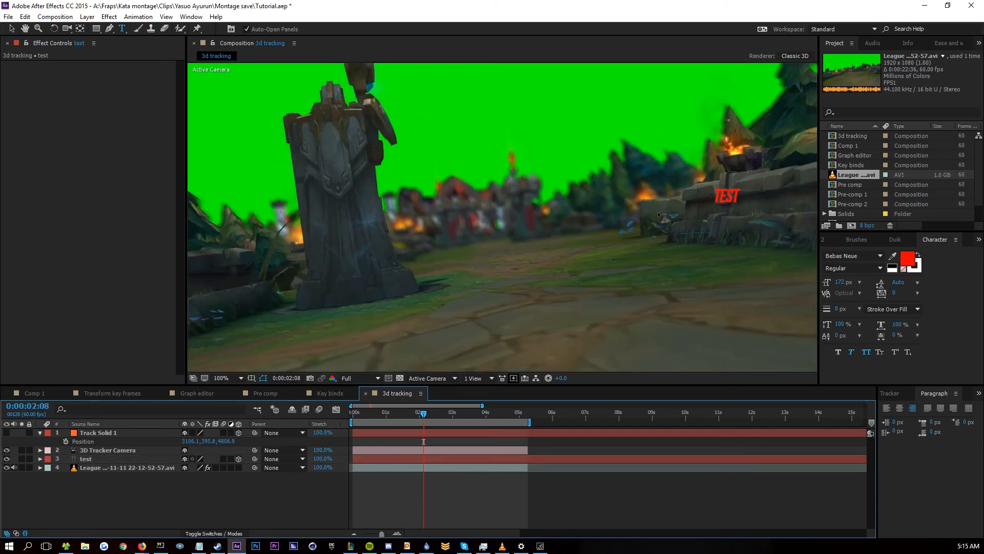
pyautogui.press(',')
pyautogui.press(',')
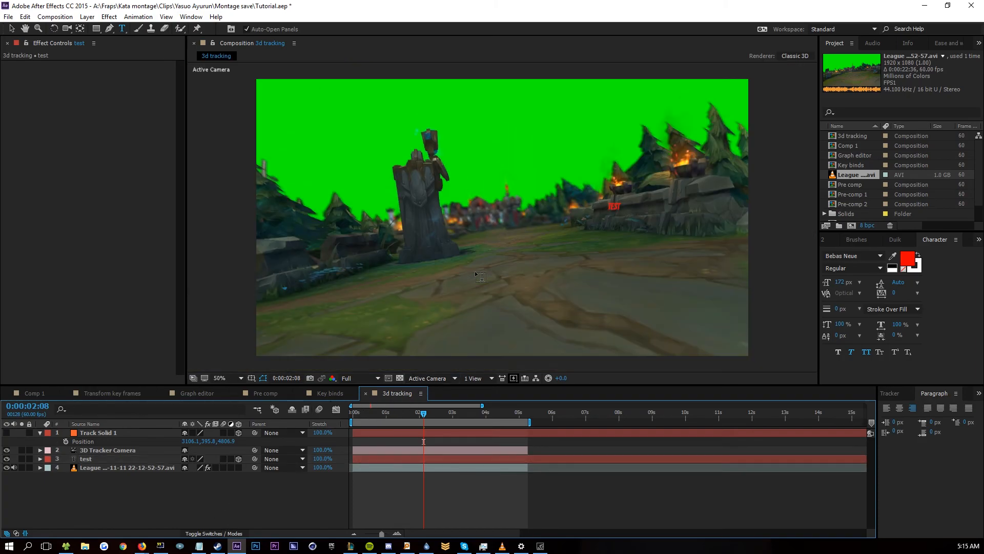
pyautogui.click(6, 432)
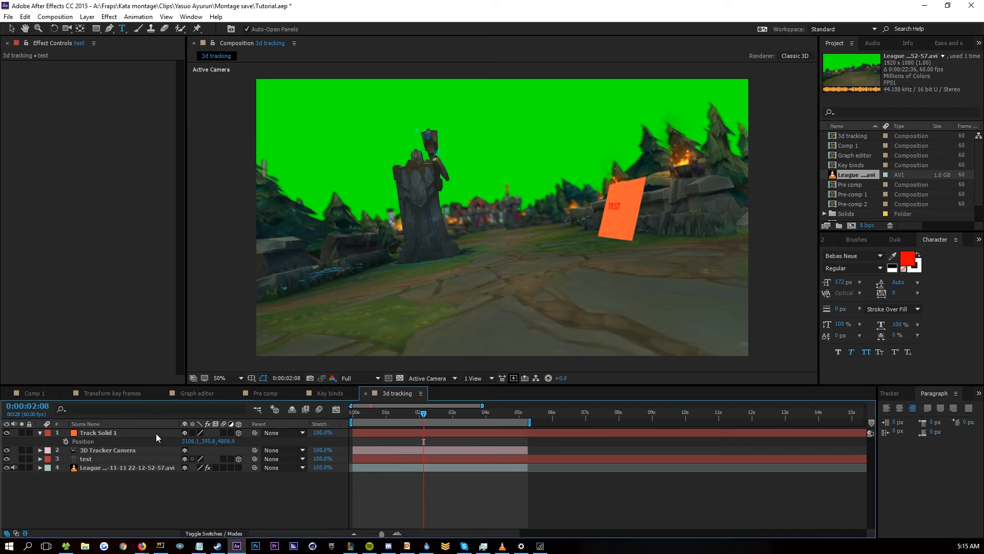
pyautogui.click(6, 433)
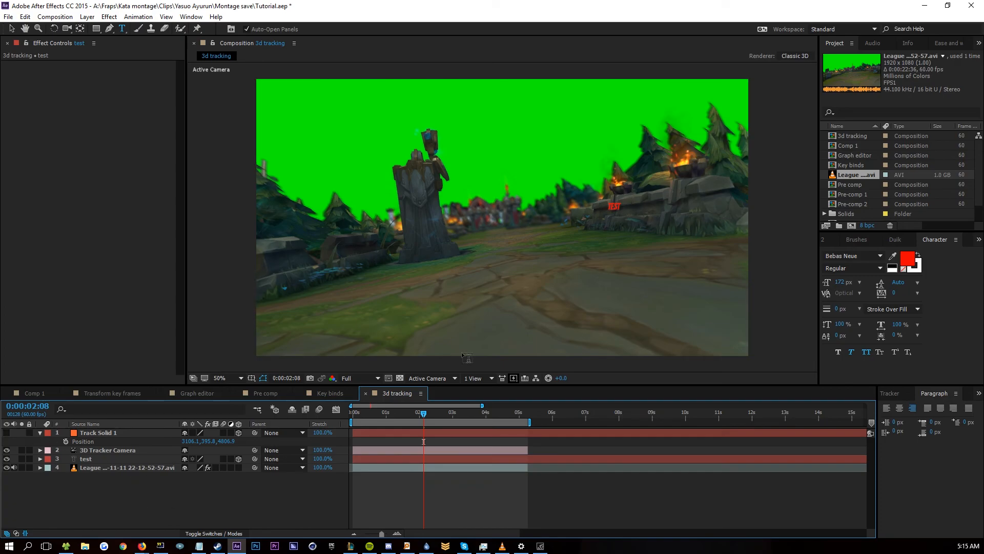
# Step: Inspect the text's tracking up close by scrubbing to 0:00:03:07, and fit the whole frame in view again
pyautogui.click(390, 457)
pyautogui.scroll(4, 628, 199)
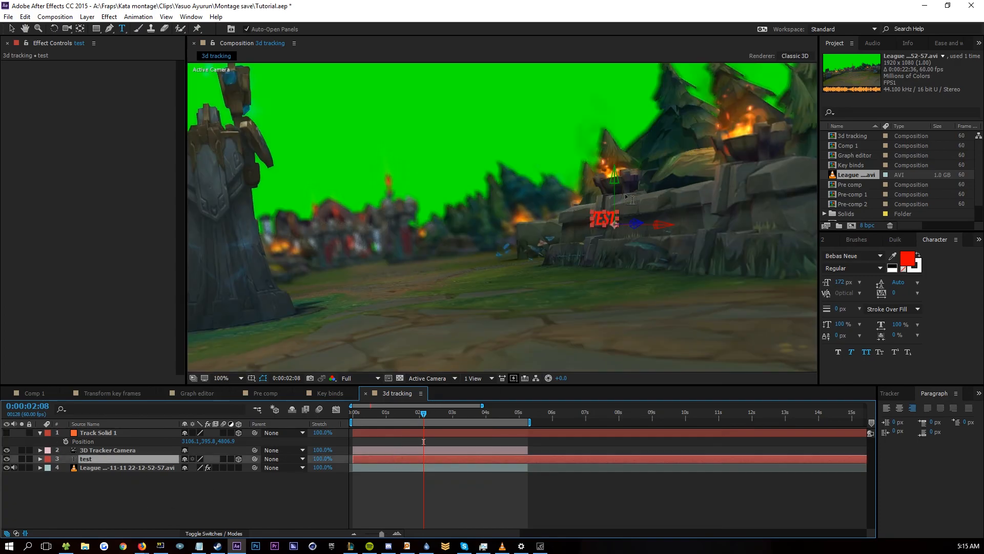
pyautogui.moveTo(423, 413); pyautogui.dragTo(456, 414)
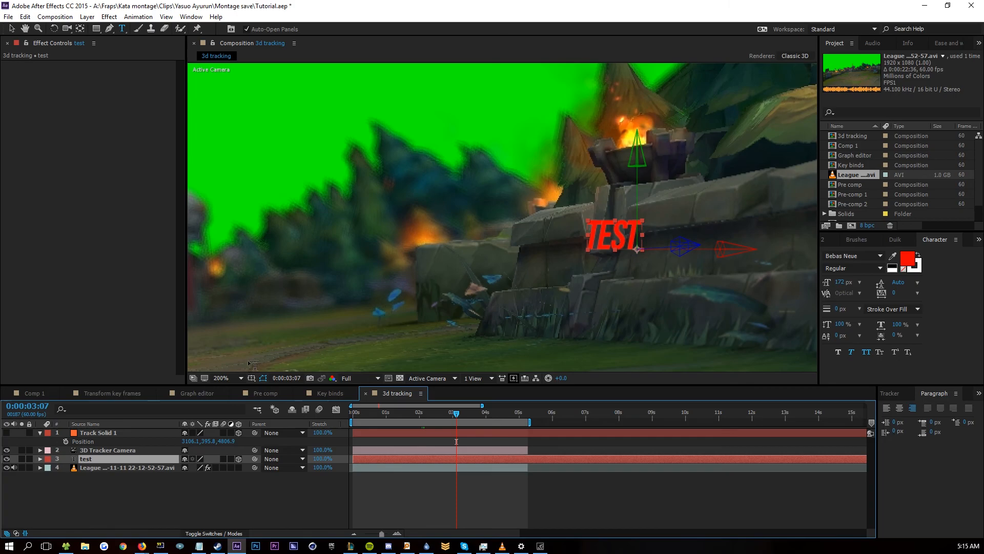
pyautogui.click(222, 380)
pyautogui.click(243, 201)
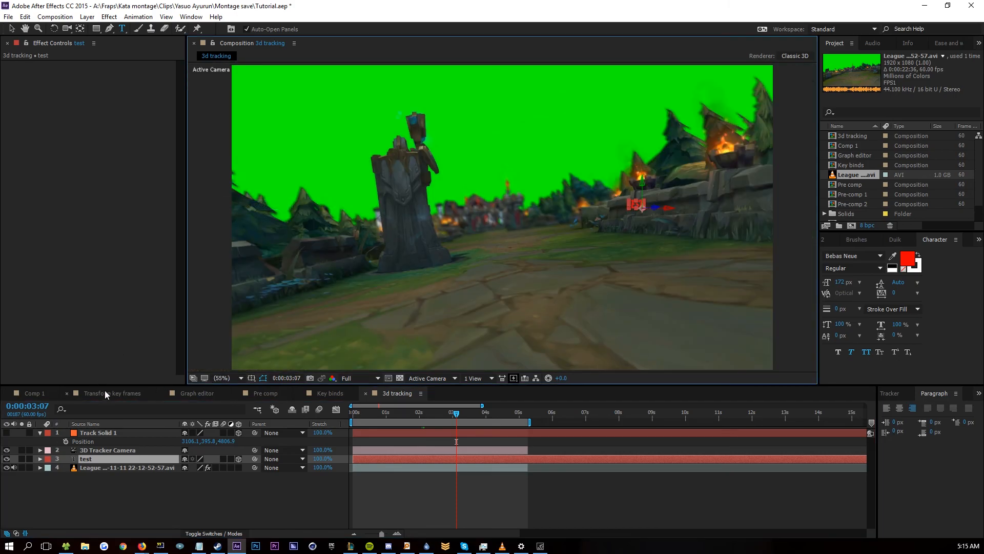
# Step: Copy the Orientation of Track Solid 1 onto the "test" text layer and scrub to 0:00:04:26 to check it
pyautogui.click(106, 433)
pyautogui.press('r')
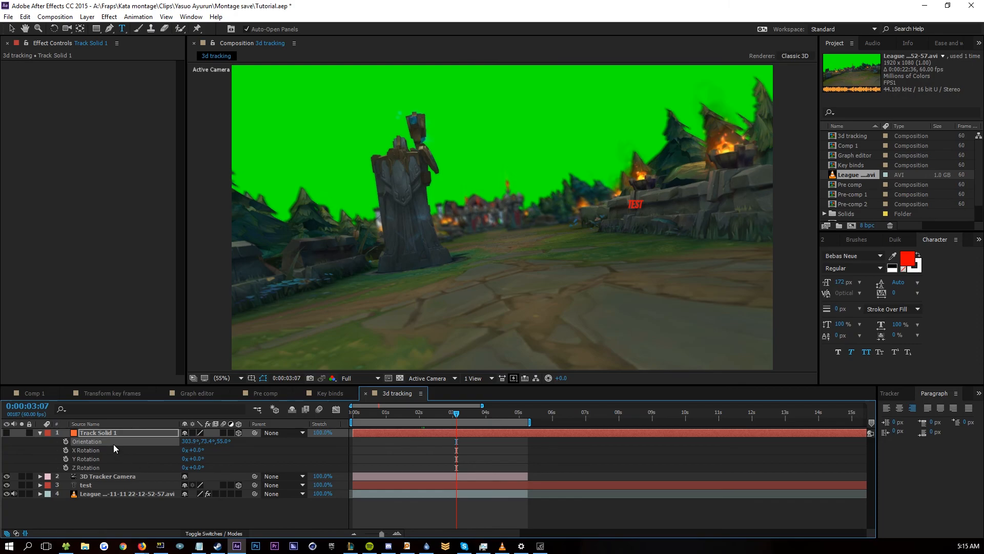
pyautogui.click(100, 485)
pyautogui.click(246, 514)
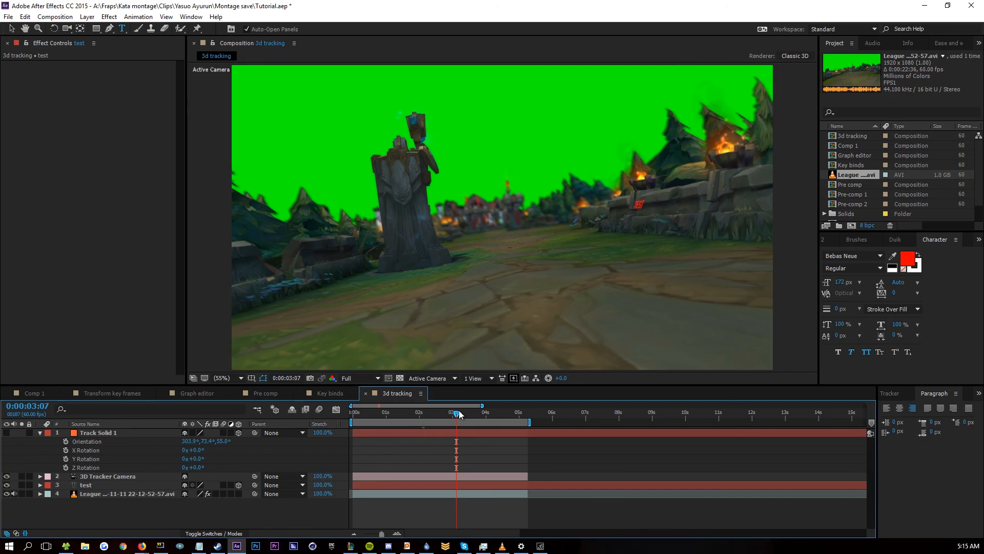
pyautogui.moveTo(451, 414); pyautogui.dragTo(500, 414)
# Step: Collapse the rotation properties of Track Solid 1 and delete the "test" text layer
pyautogui.click(124, 429)
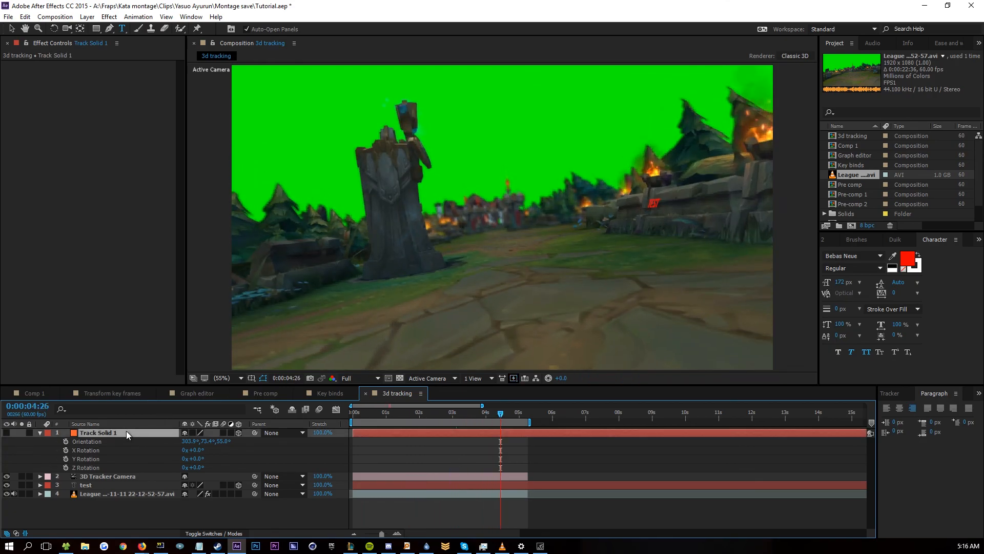
pyautogui.press('r')
pyautogui.click(180, 493)
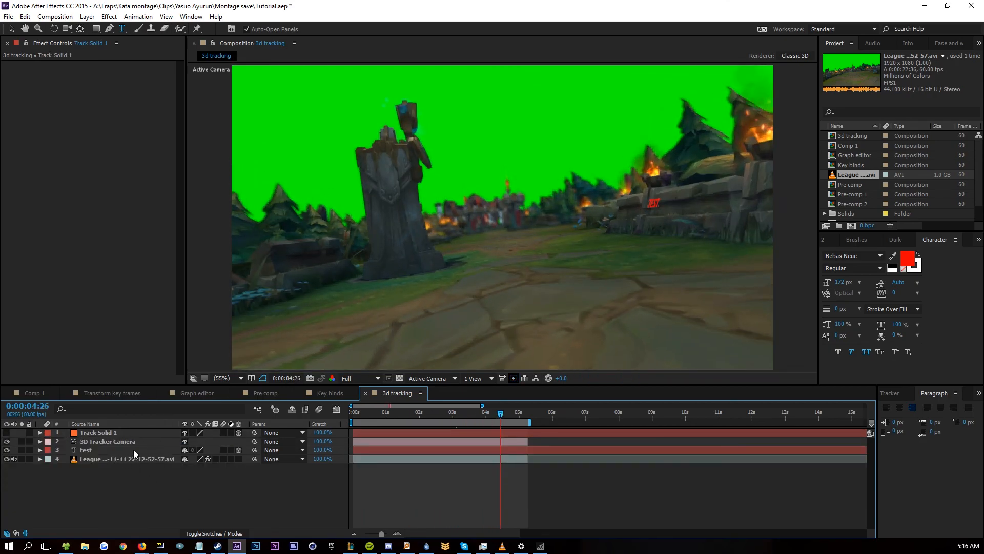
pyautogui.click(122, 449)
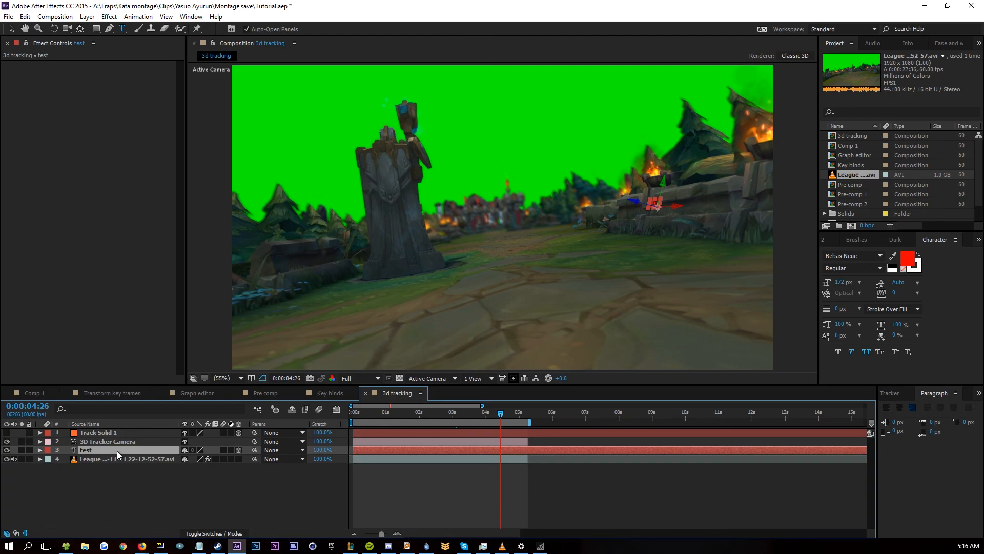
pyautogui.press('Delete')
# Step: Reveal the Position property of Track Solid 1 and set the current time to 0:00:01:52
pyautogui.click(97, 433)
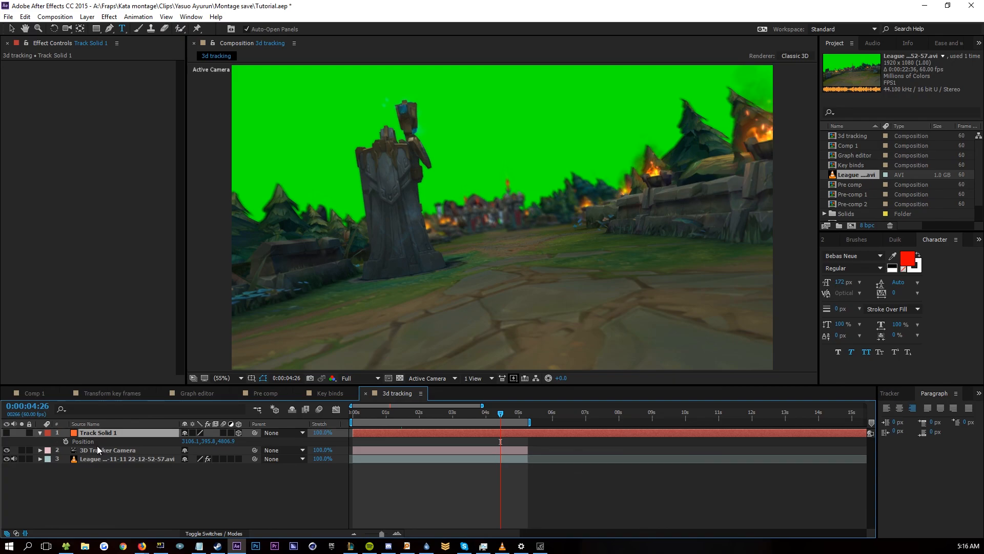
pyautogui.press('End')
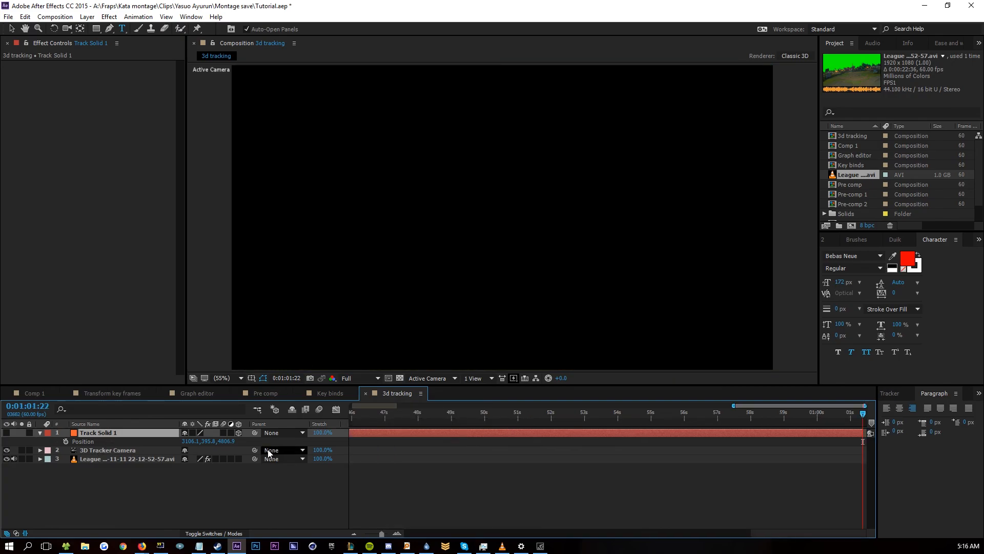
pyautogui.moveTo(778, 534); pyautogui.dragTo(410, 529)
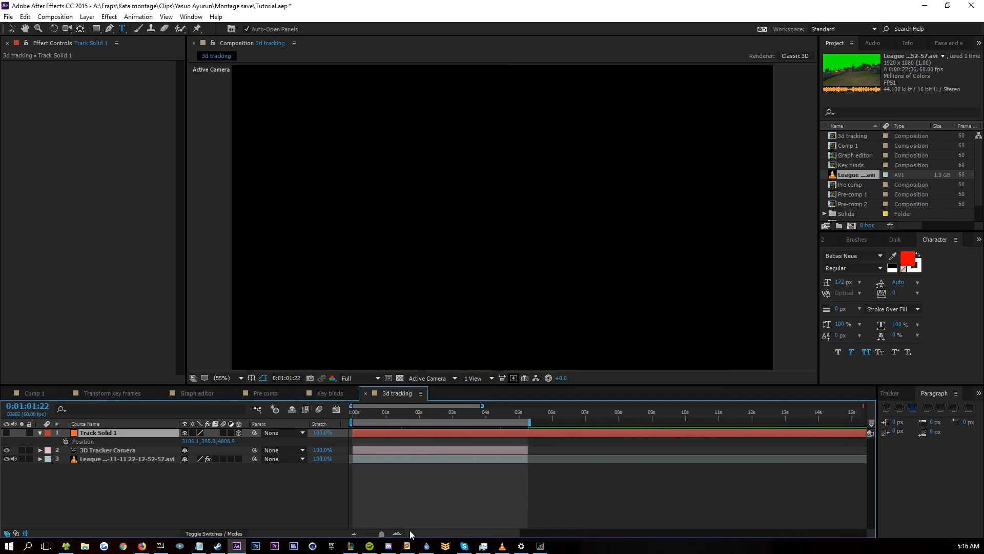
pyautogui.click(415, 412)
pyautogui.click(185, 479)
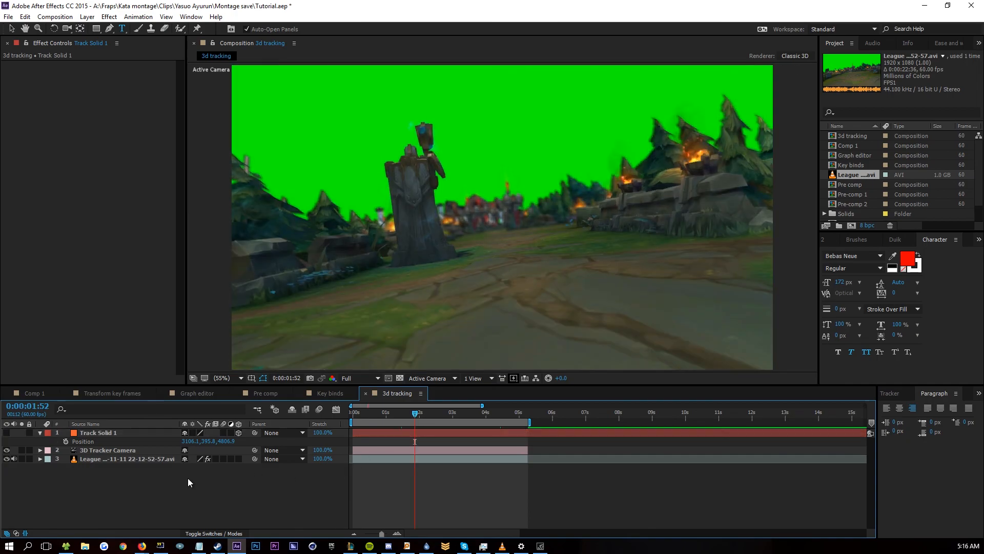